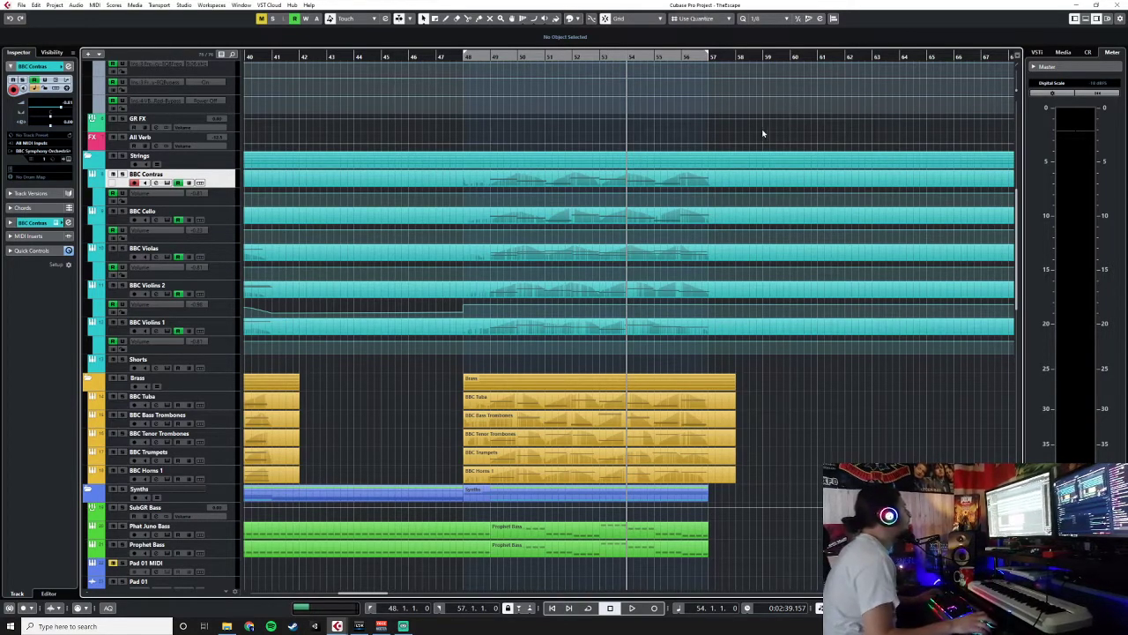
# Review the notes and modulation curve of the BBC Contras part up to bar 57 in the key editor
pyautogui.doubleClick(715, 185)
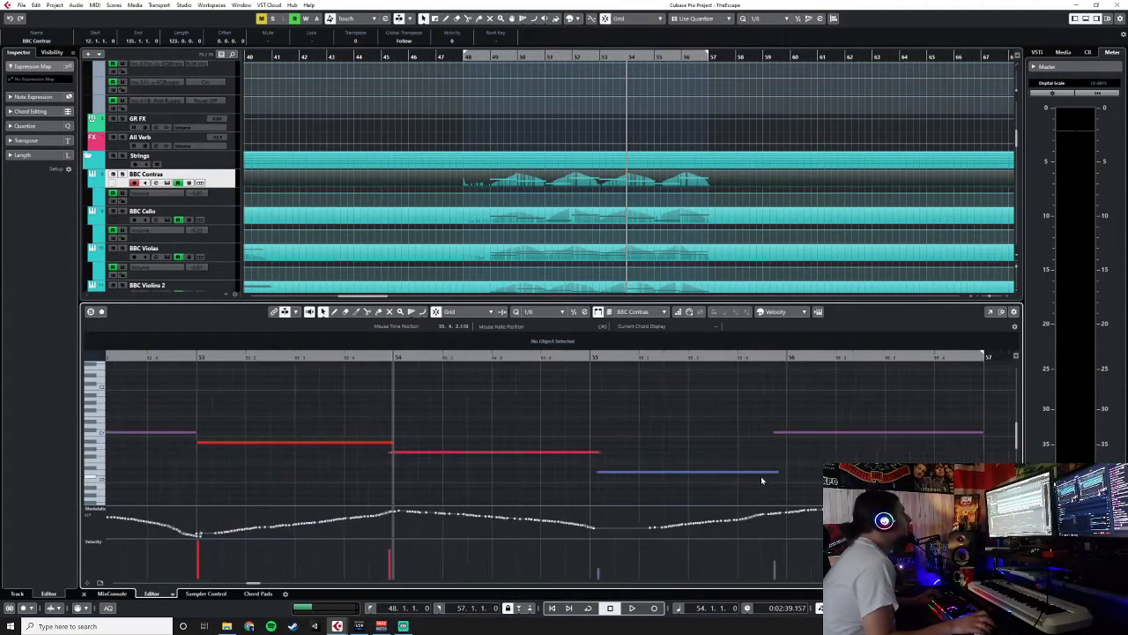
pyautogui.hscroll(4, 761, 477)
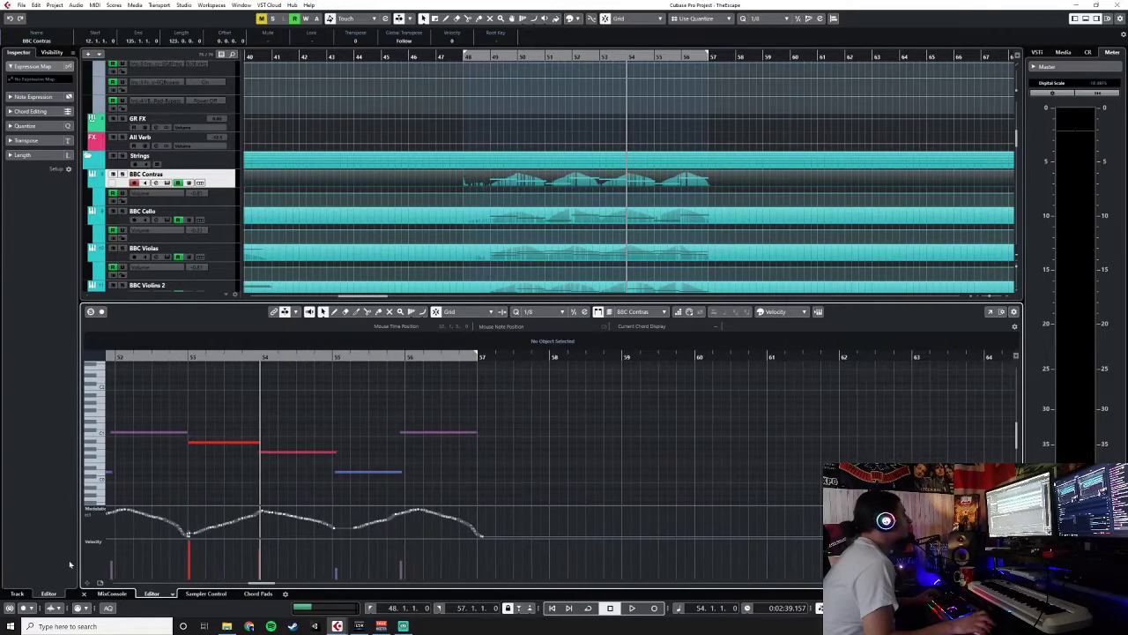
pyautogui.click(83, 595)
# Set the quantize value to 1/1 and place the playback cursor at bar 56
pyautogui.click(683, 54)
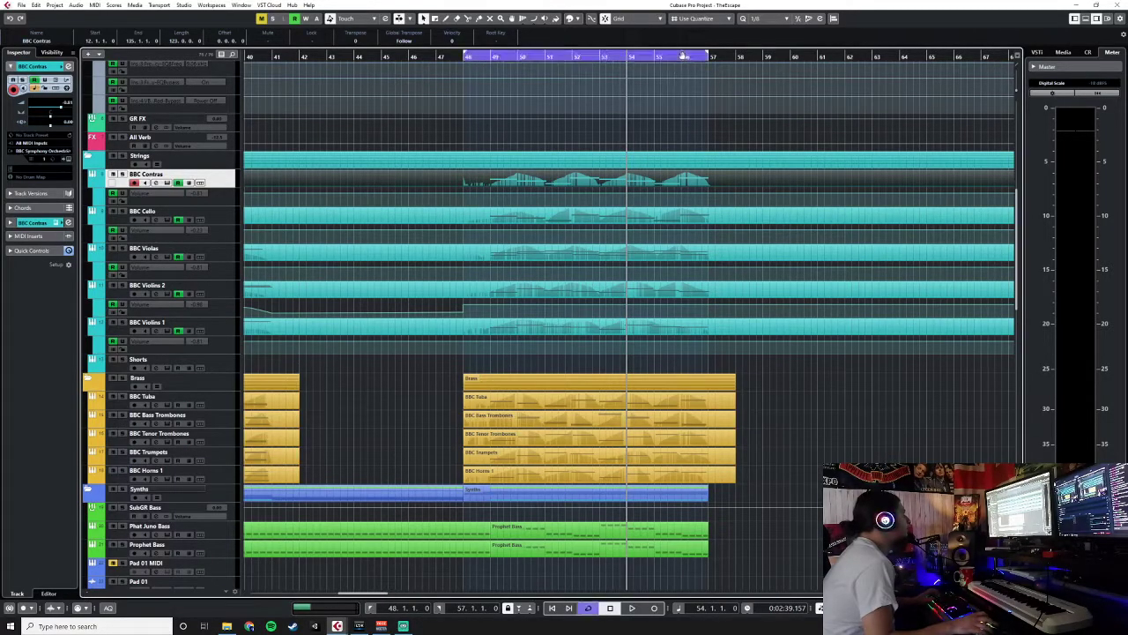
pyautogui.click(682, 55)
pyautogui.click(686, 59)
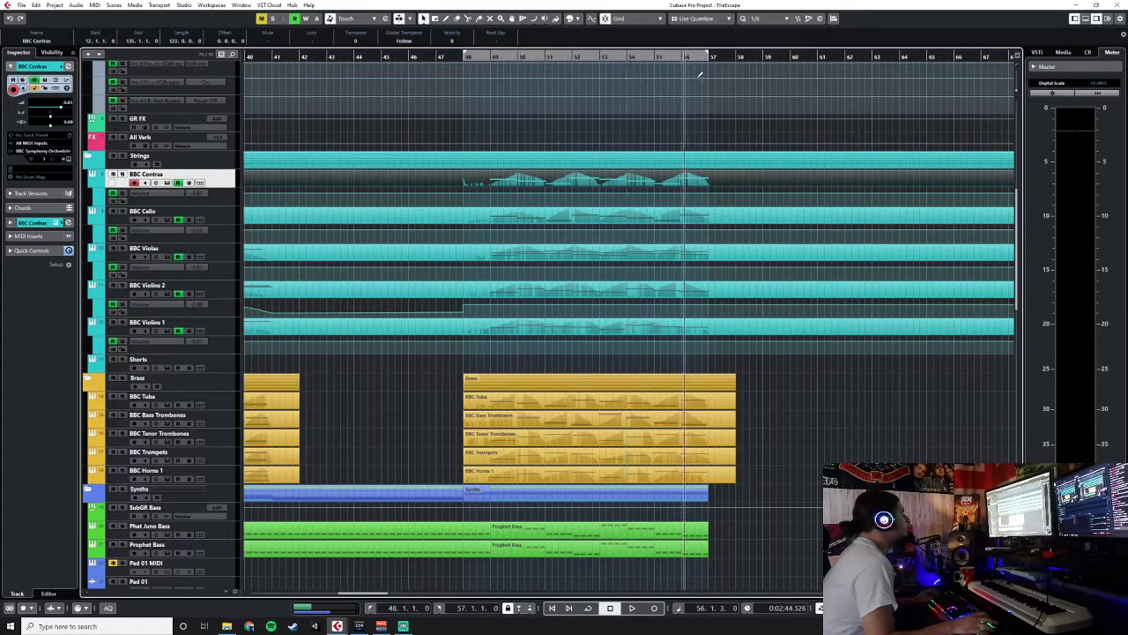
pyautogui.click(758, 18)
pyautogui.click(764, 27)
pyautogui.click(684, 56)
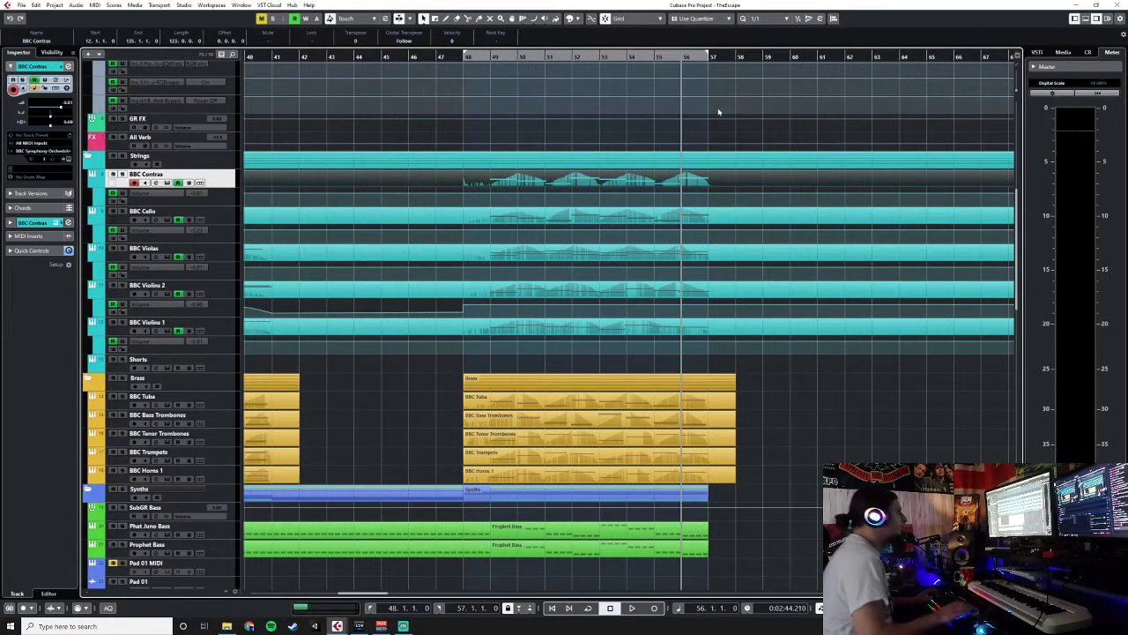
pyautogui.press('KP_Multiply')
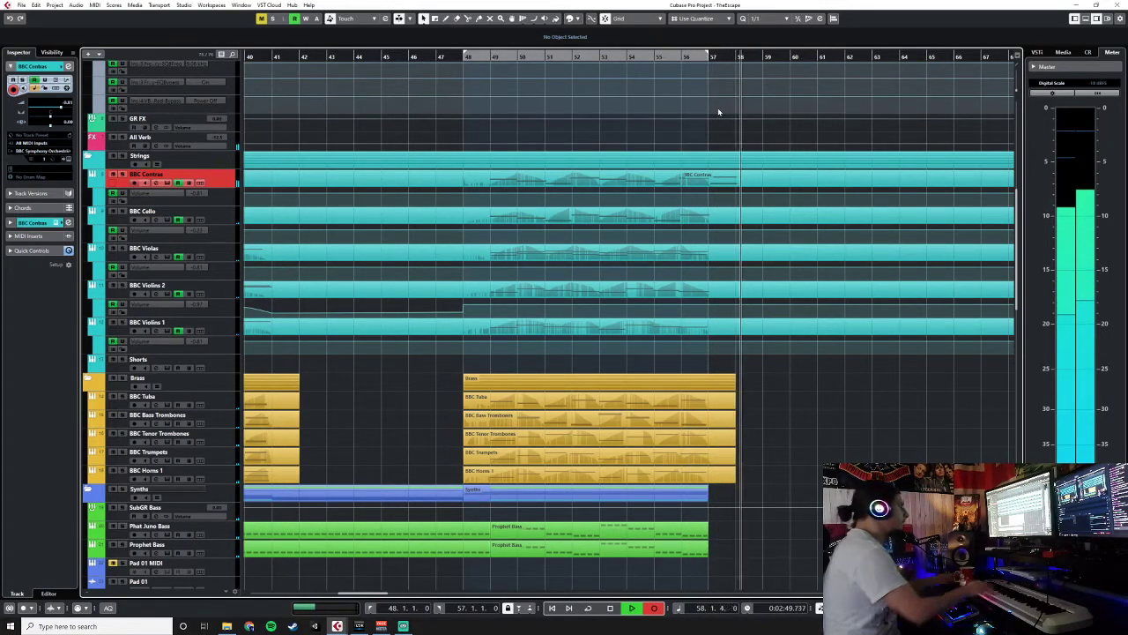
pyautogui.press('space')
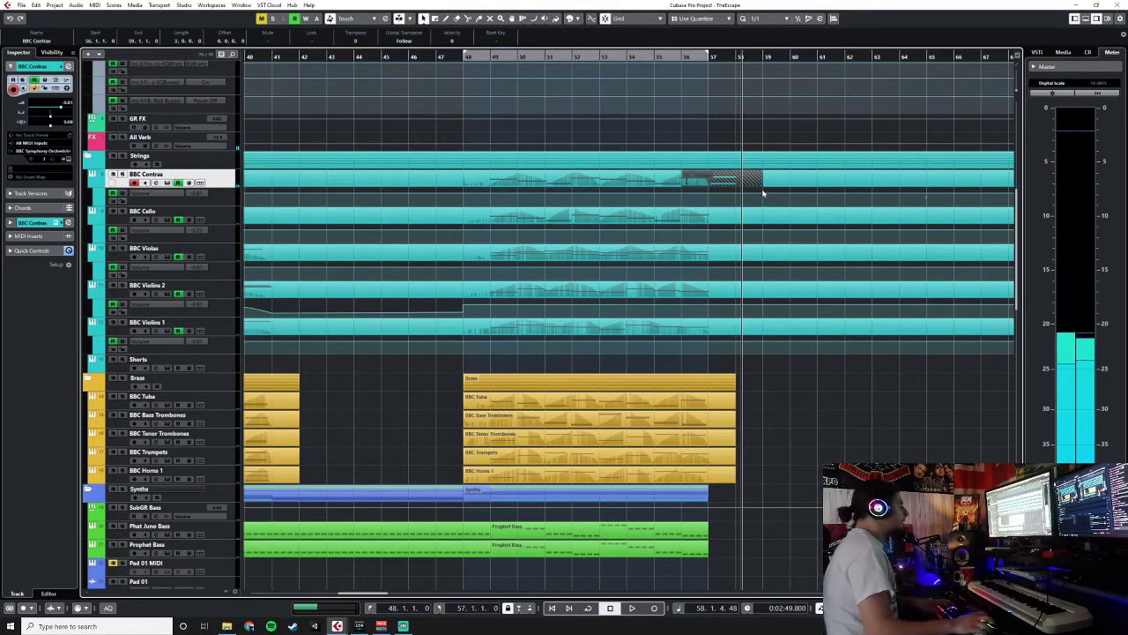
pyautogui.hotkey('ctrl', 'z')
# Record a new BBC Contras take from bar 56 to about bar 61
pyautogui.click(683, 58)
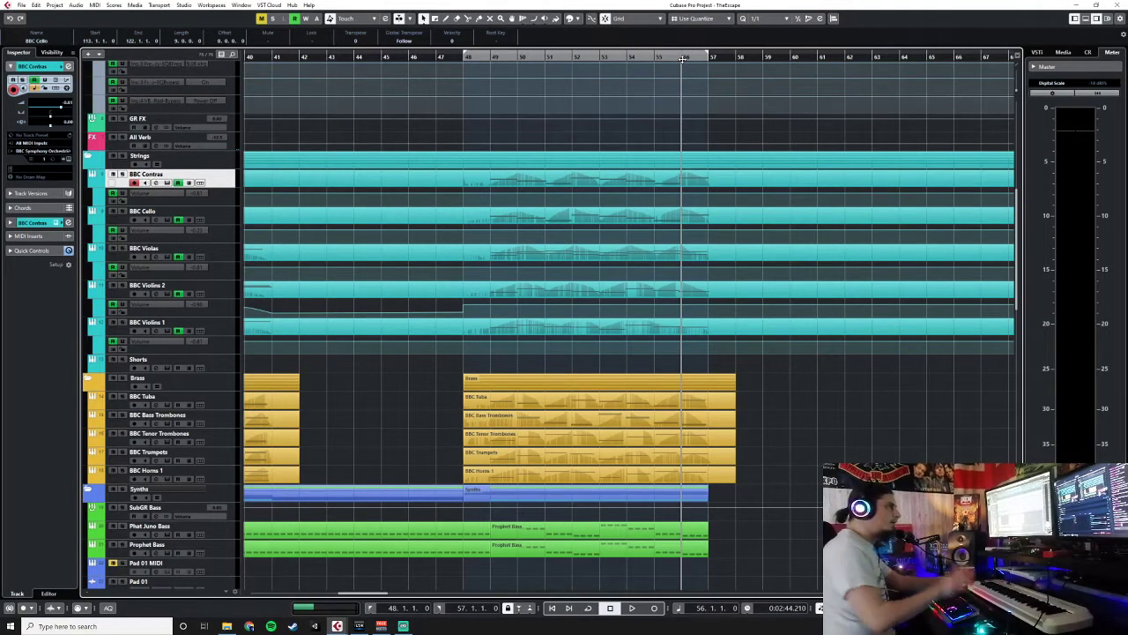
pyautogui.press('KP_Multiply')
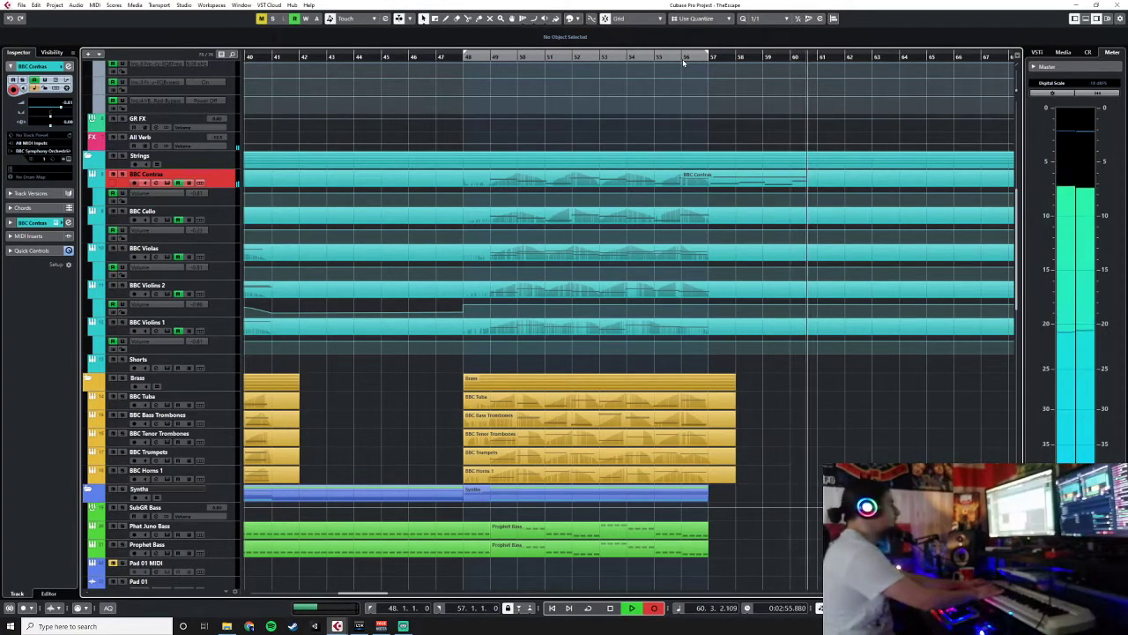
pyautogui.press('space')
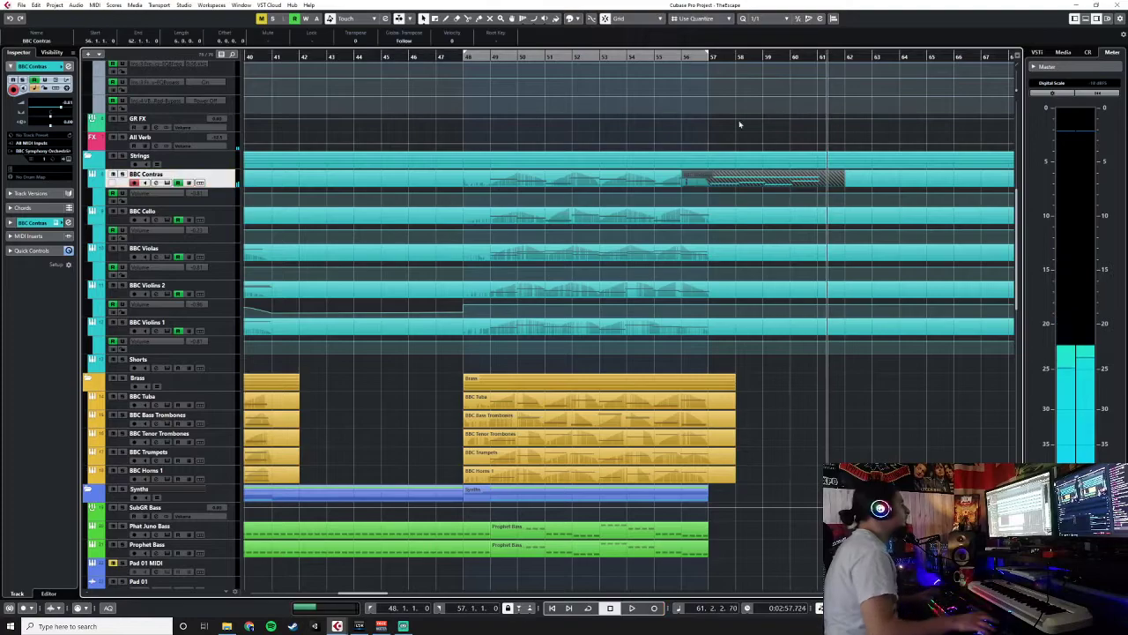
# Shift all the notes in the new BBC Contras take slightly earlier so the phrase starts exactly on bar 57
pyautogui.doubleClick(765, 179)
pyautogui.moveTo(475, 382); pyautogui.dragTo(213, 504)
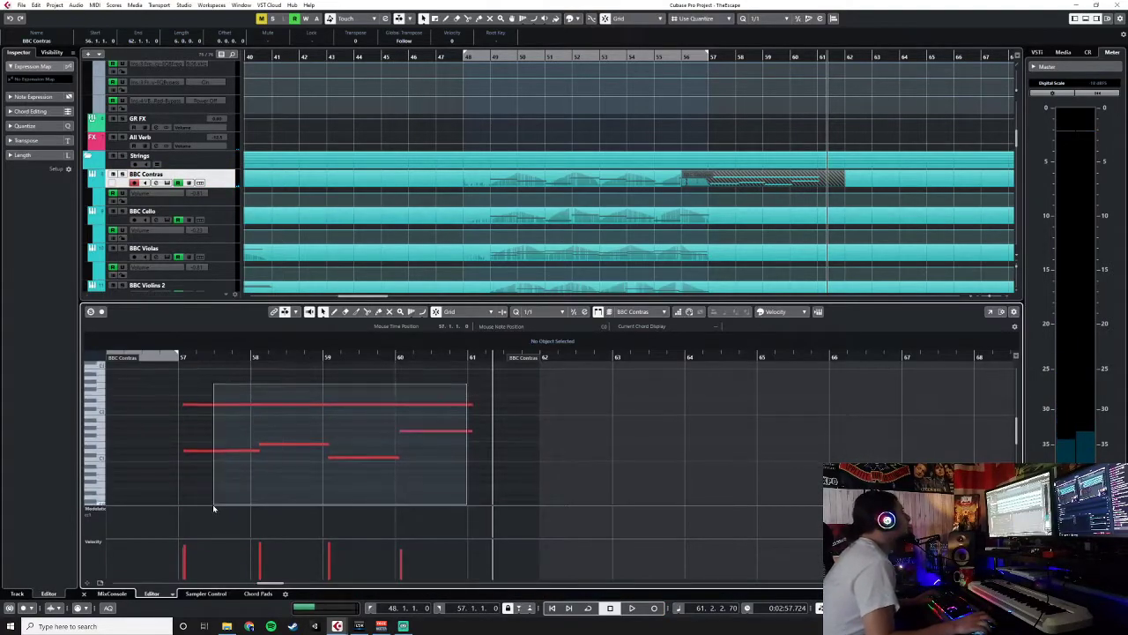
pyautogui.moveTo(210, 400); pyautogui.dragTo(202, 401)
pyautogui.click(465, 406)
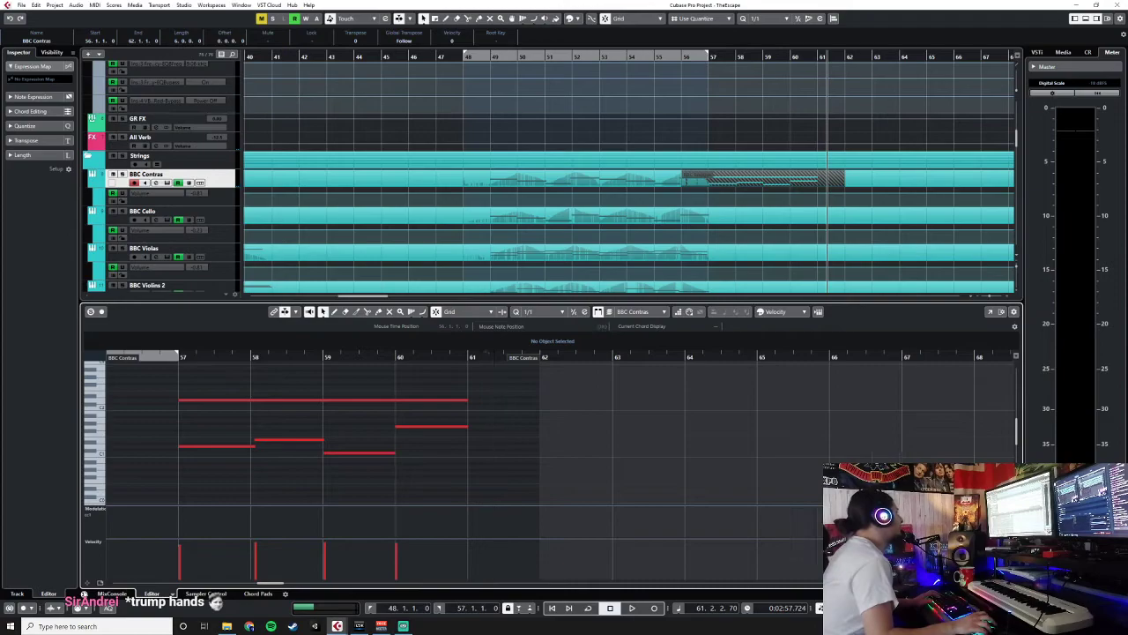
pyautogui.press('Return')
# Glue the new BBC Contras take to the existing part on that track
pyautogui.rightClick(771, 171)
pyautogui.click(817, 174)
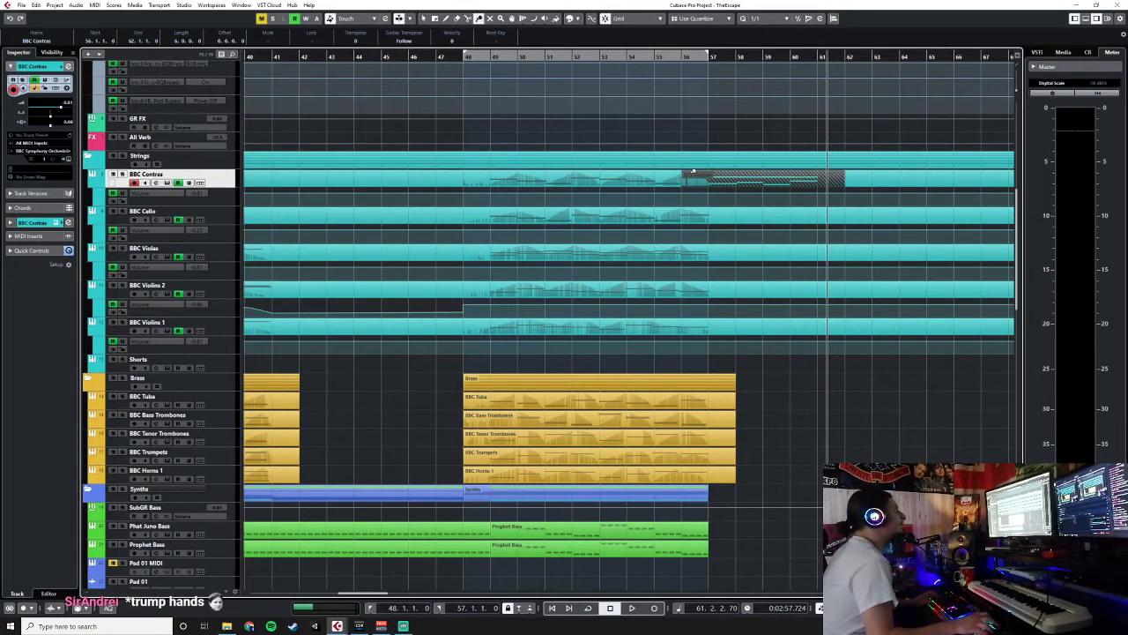
pyautogui.click(695, 172)
pyautogui.press('1')
pyautogui.click(742, 185)
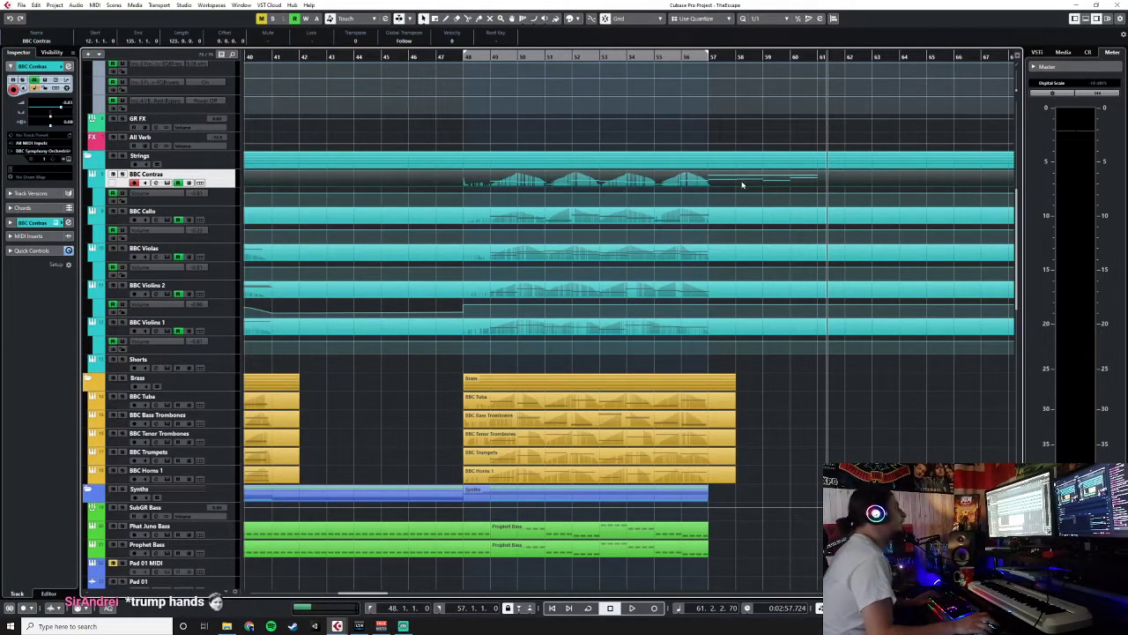
# Review the BBC Cello part's notes and modulation curve leading up to bar 57 in the key editor
pyautogui.click(680, 55)
pyautogui.click(681, 51)
pyautogui.click(682, 56)
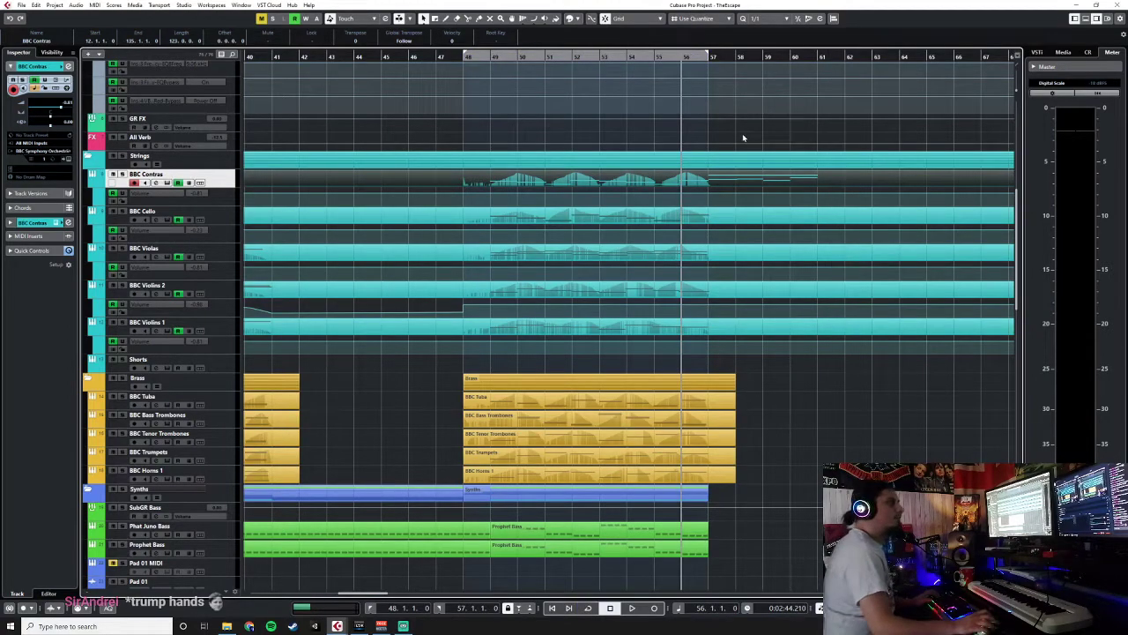
pyautogui.click(713, 221)
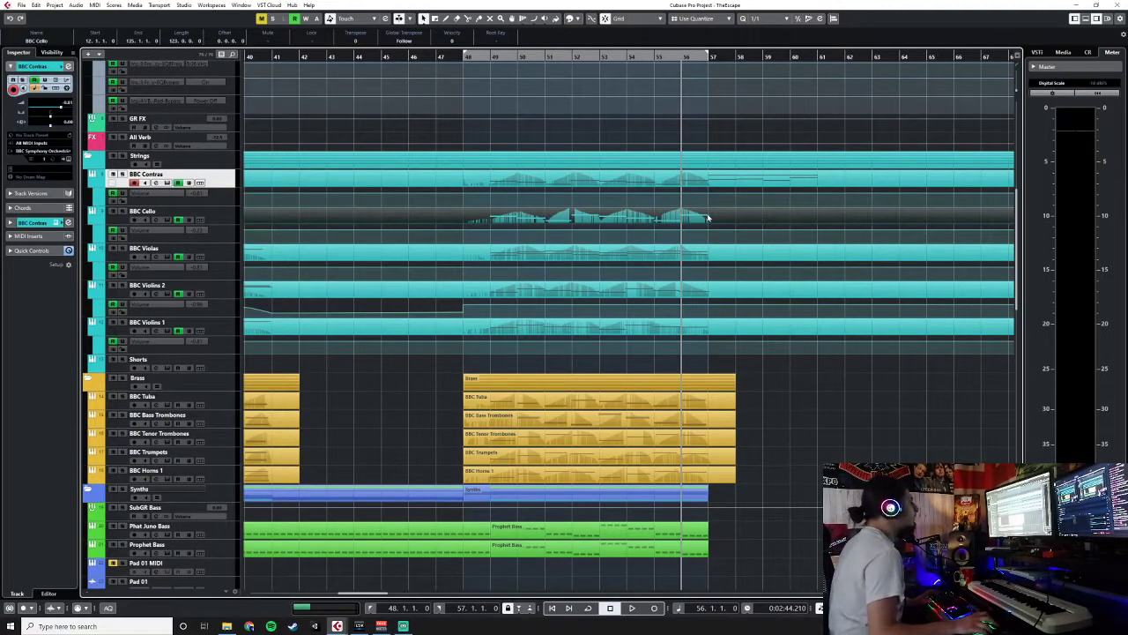
pyautogui.doubleClick(704, 218)
pyautogui.scroll(5, 651, 431)
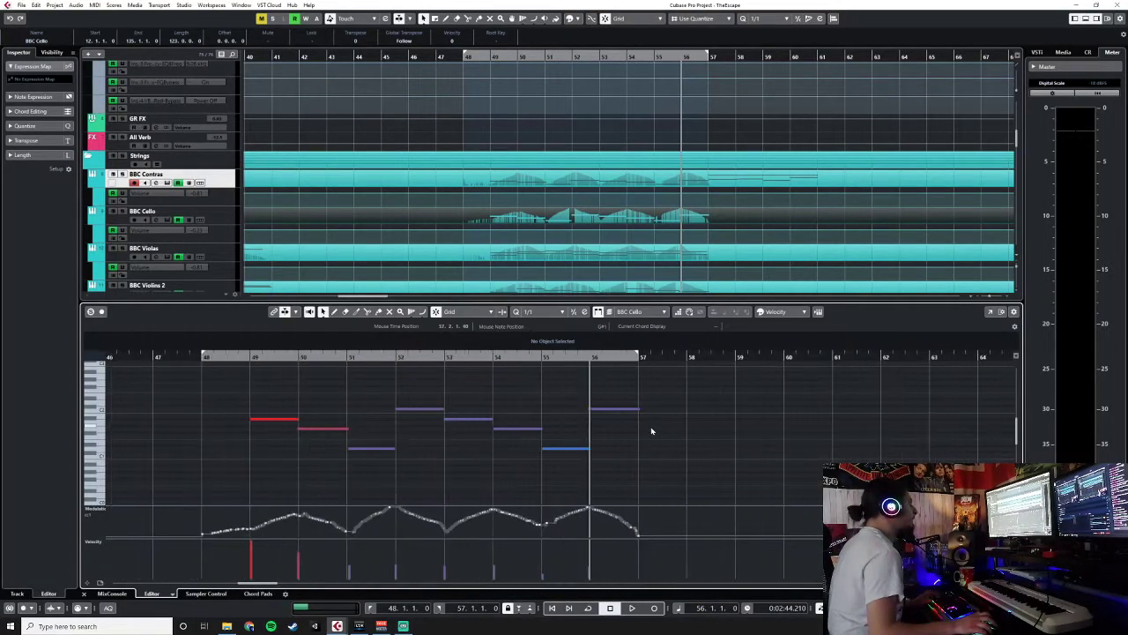
pyautogui.hscroll(2, 652, 433)
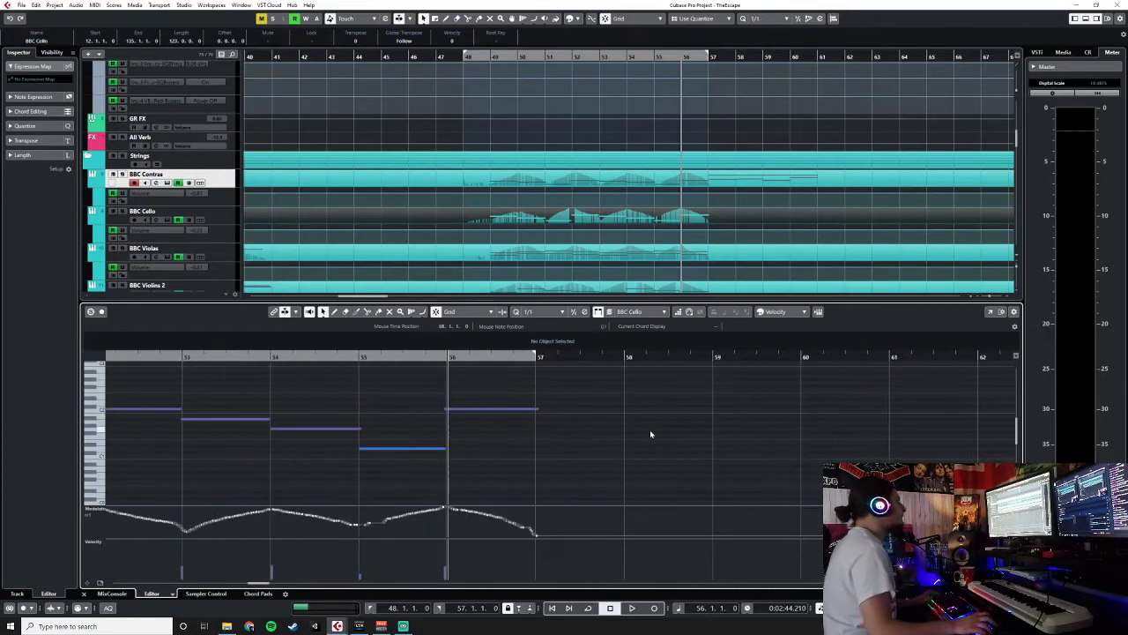
# Record a new BBC Cello take from bar 55 to about bar 61
pyautogui.click(353, 360)
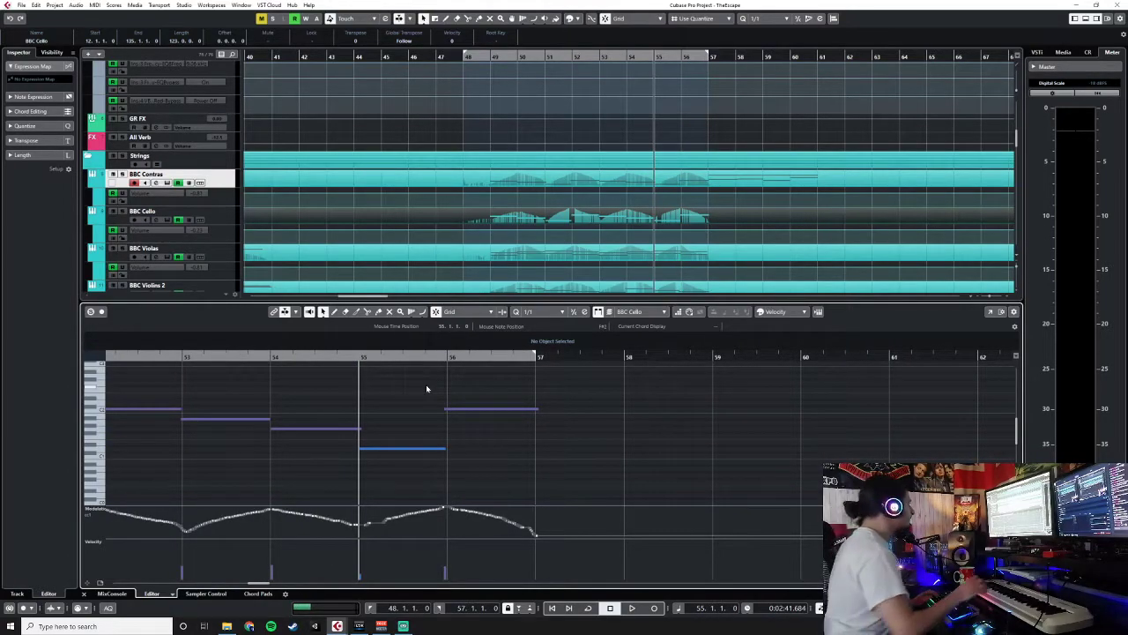
pyautogui.click(227, 227)
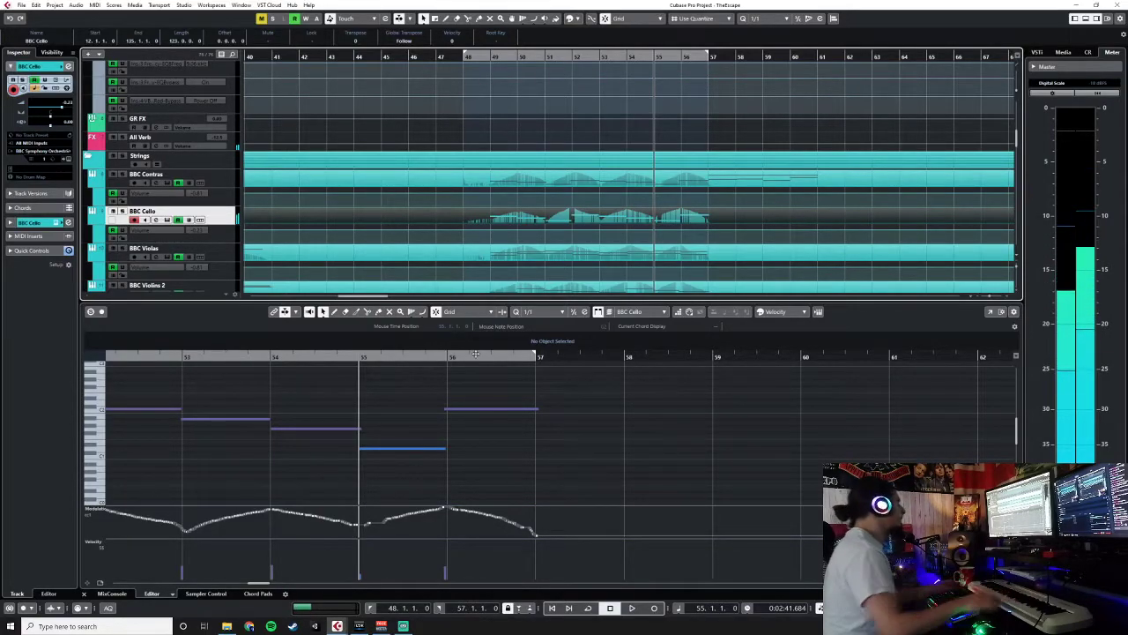
pyautogui.click(85, 594)
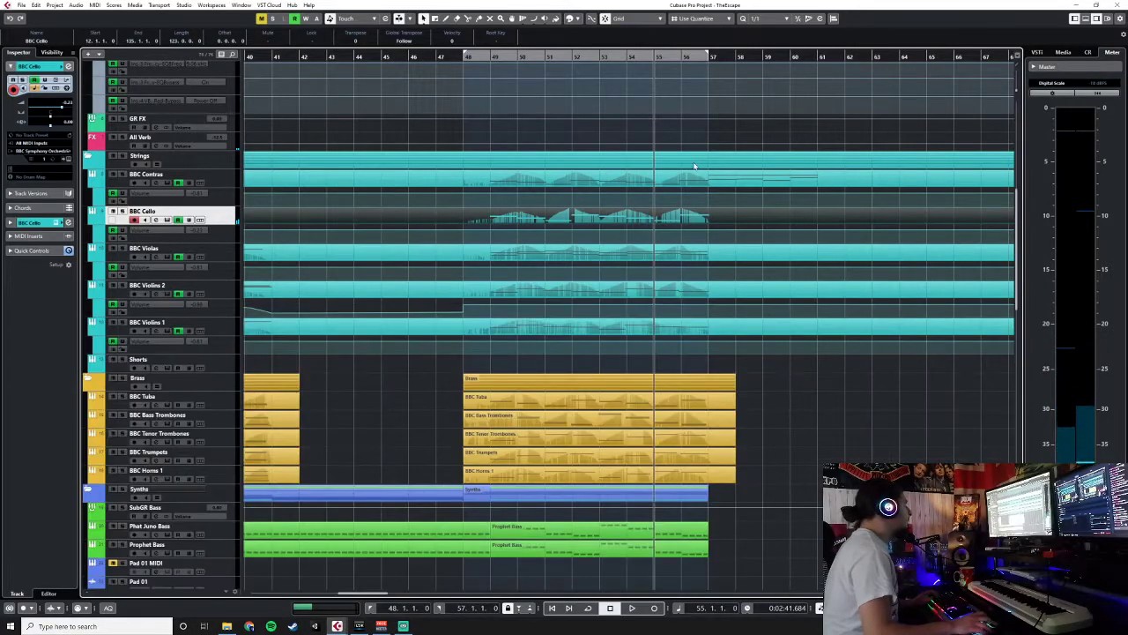
pyautogui.press('KP_Multiply')
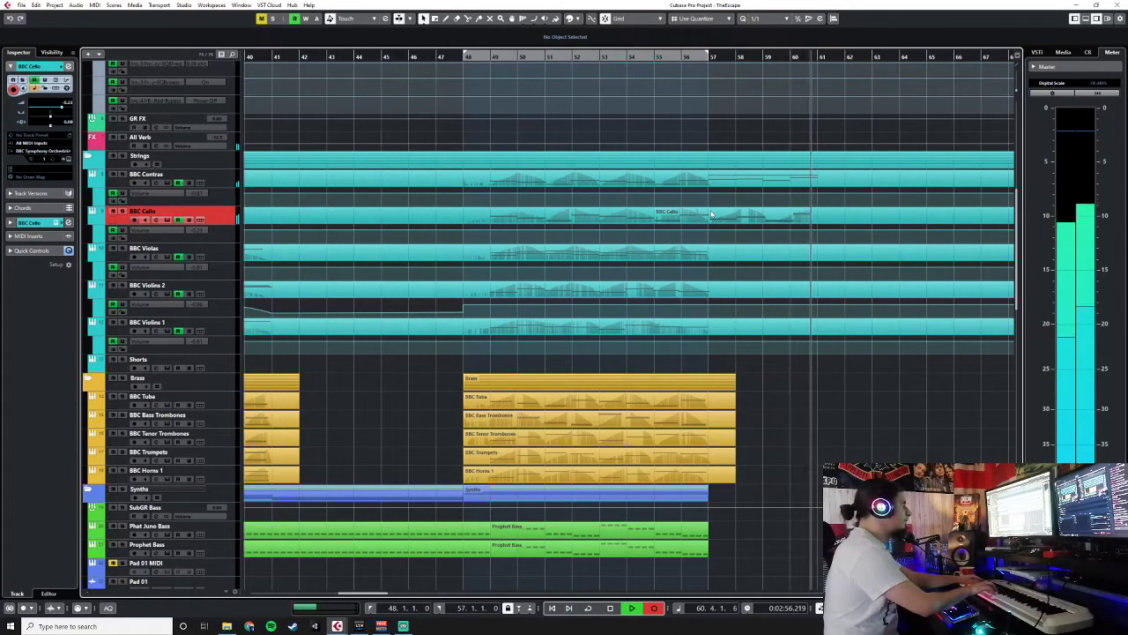
pyautogui.press('space')
# Delete the drum events that extend past bar 57
pyautogui.scroll(-15, 843, 437)
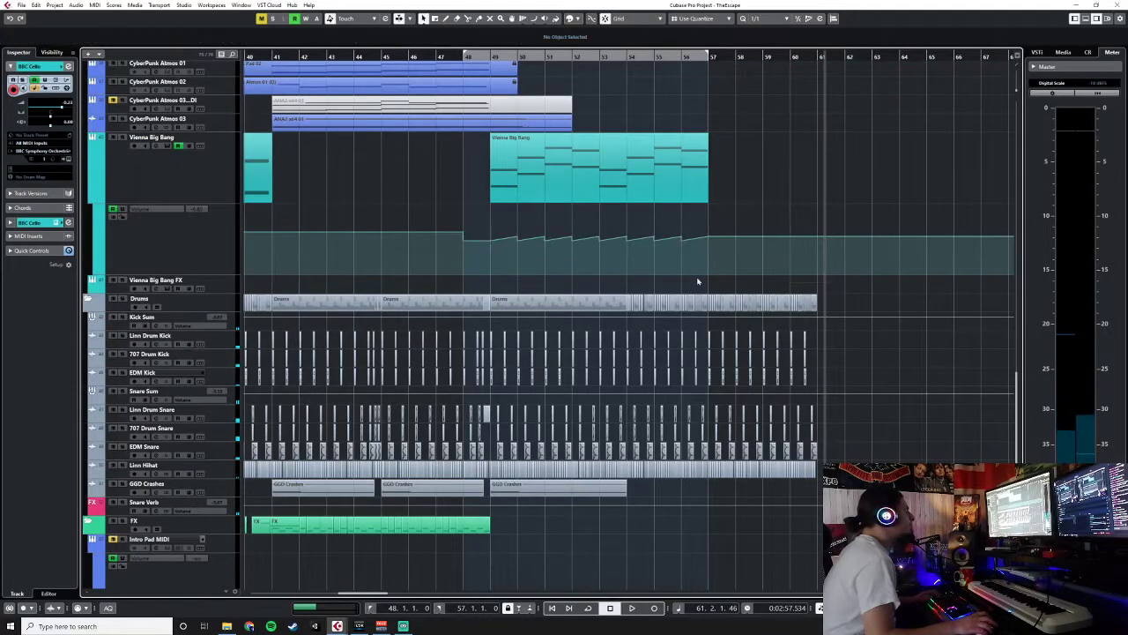
pyautogui.click(710, 306)
pyautogui.press('Delete')
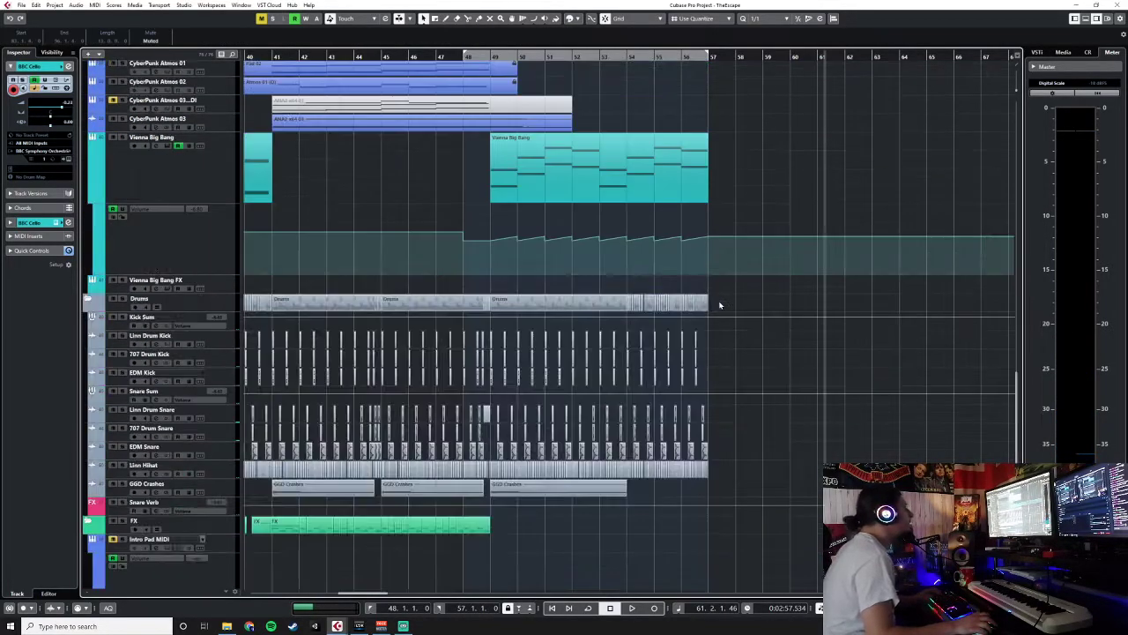
pyautogui.scroll(5, 715, 305)
pyautogui.scroll(-2, 715, 305)
pyautogui.scroll(5, 715, 305)
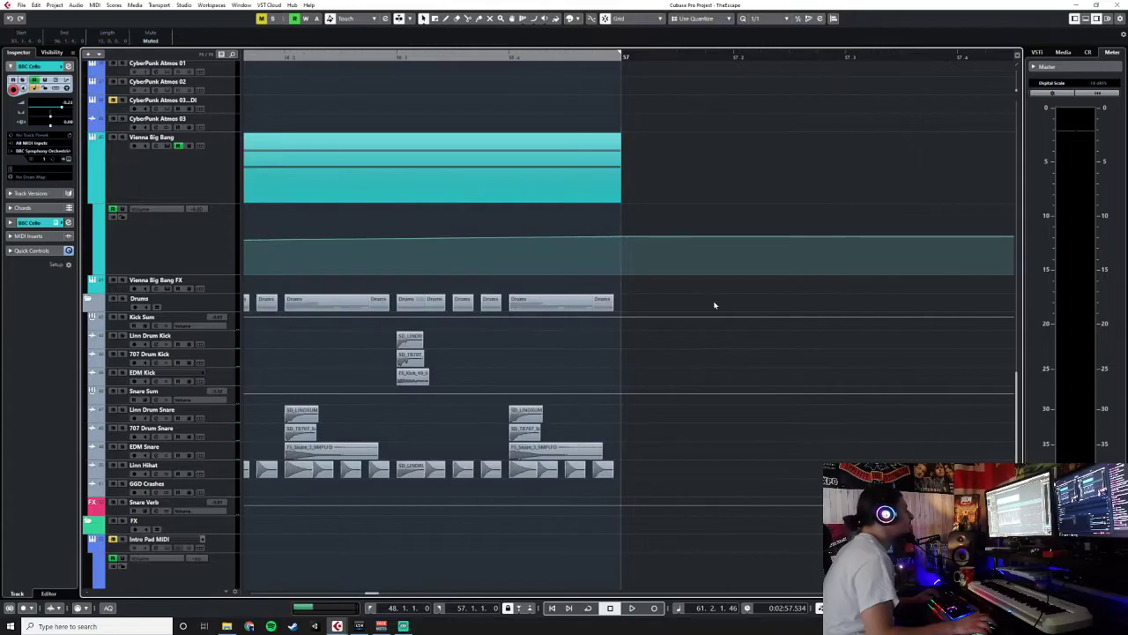
pyautogui.scroll(-6, 715, 305)
# Glue the new BBC Cello take to the existing part on that track
pyautogui.scroll(-10, 715, 305)
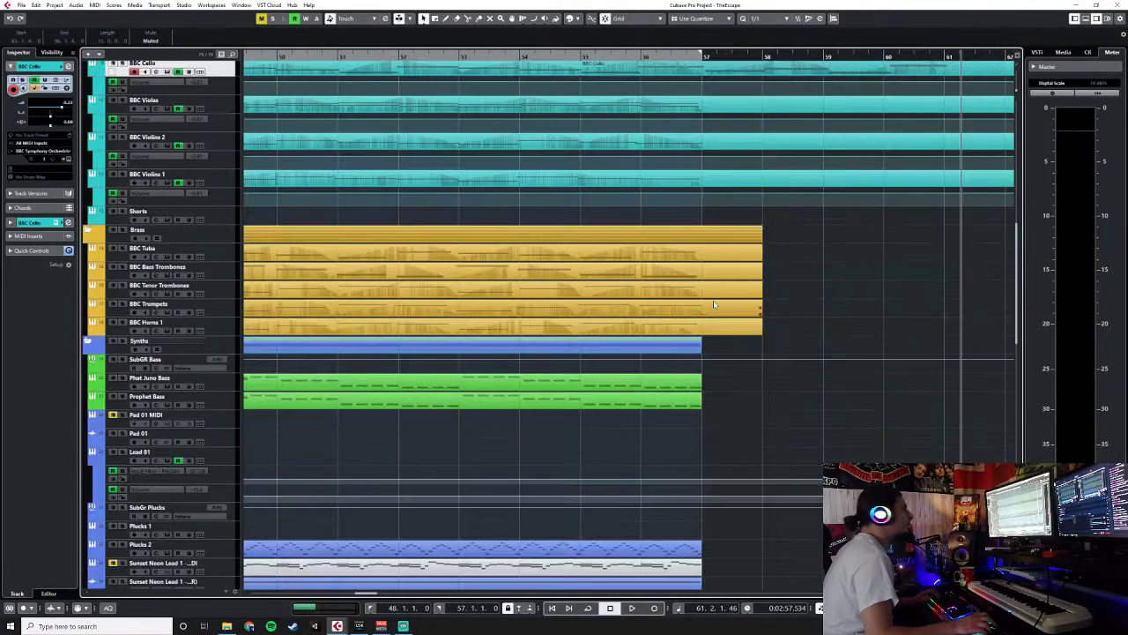
pyautogui.scroll(6, 715, 305)
pyautogui.rightClick(715, 298)
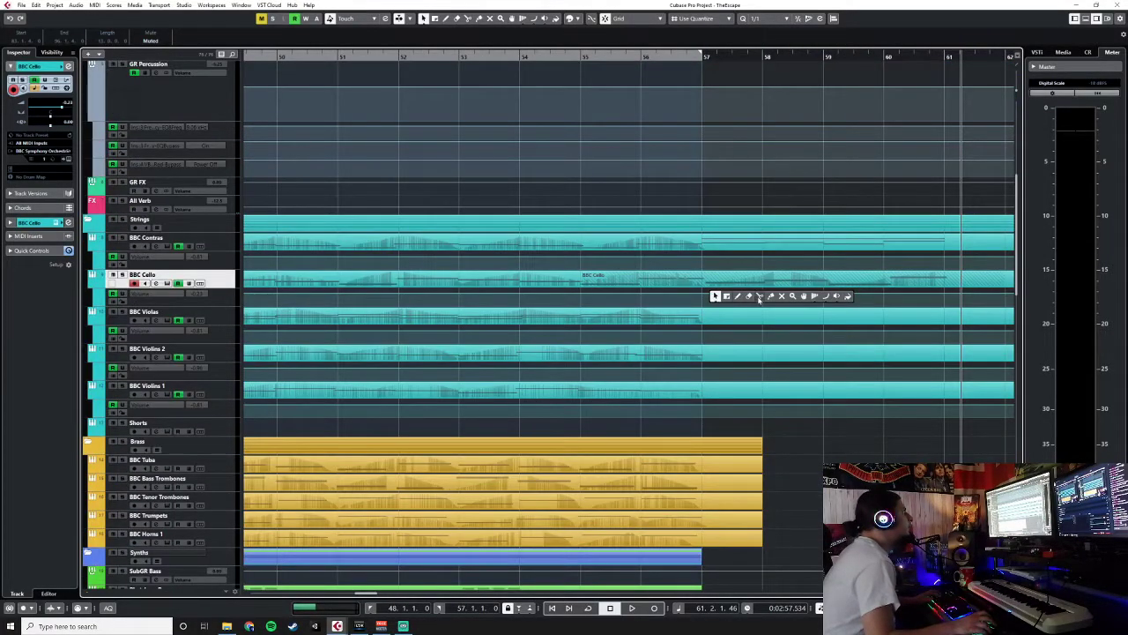
pyautogui.click(768, 295)
pyautogui.click(714, 279)
pyautogui.press('1')
pyautogui.rightClick(653, 279)
pyautogui.click(706, 278)
pyautogui.press('1')
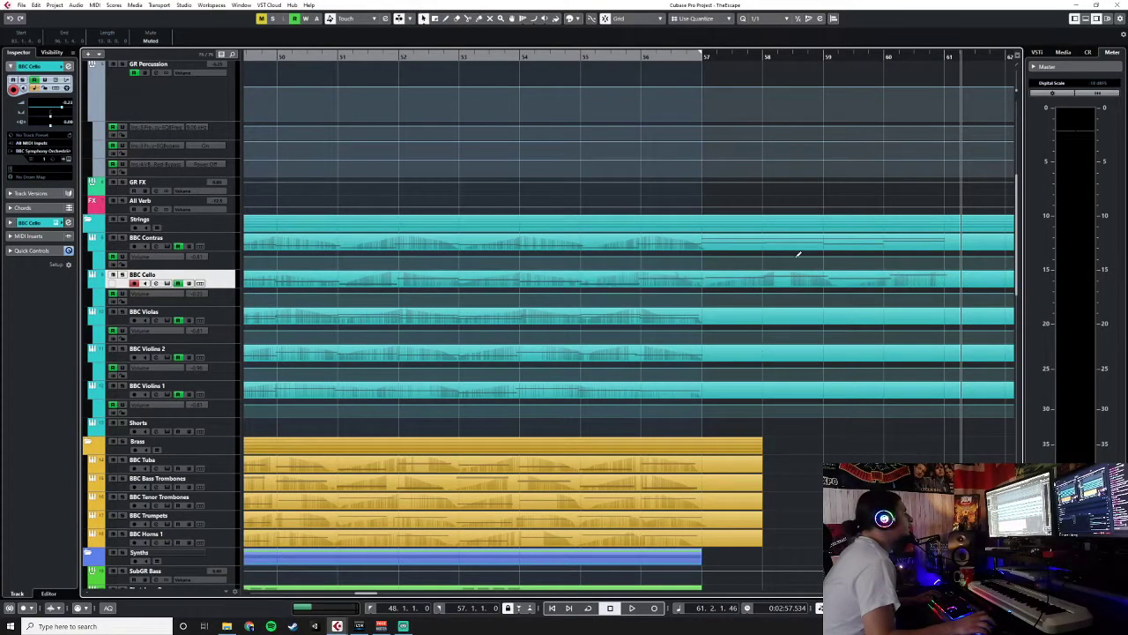
pyautogui.click(750, 244)
pyautogui.click(643, 56)
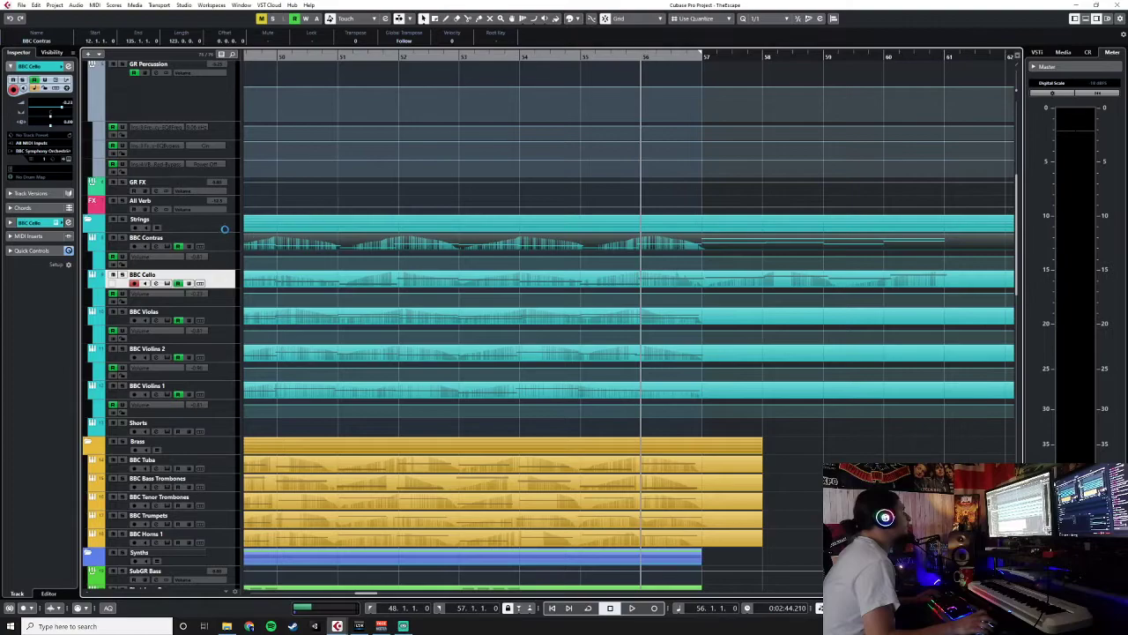
pyautogui.click(232, 243)
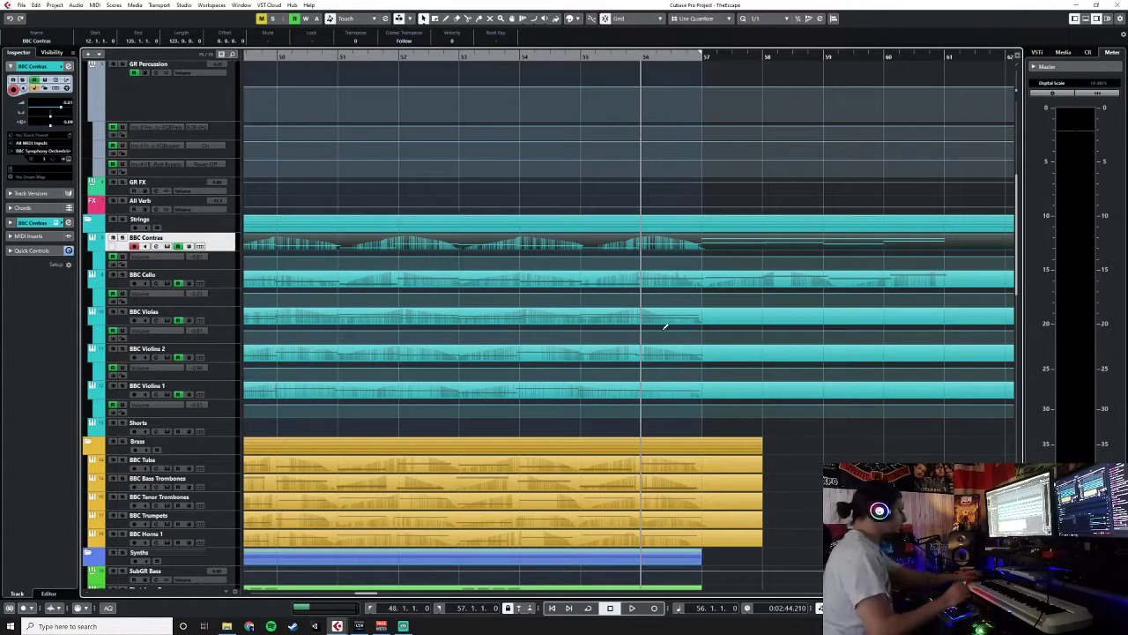
pyautogui.press('KP_Multiply')
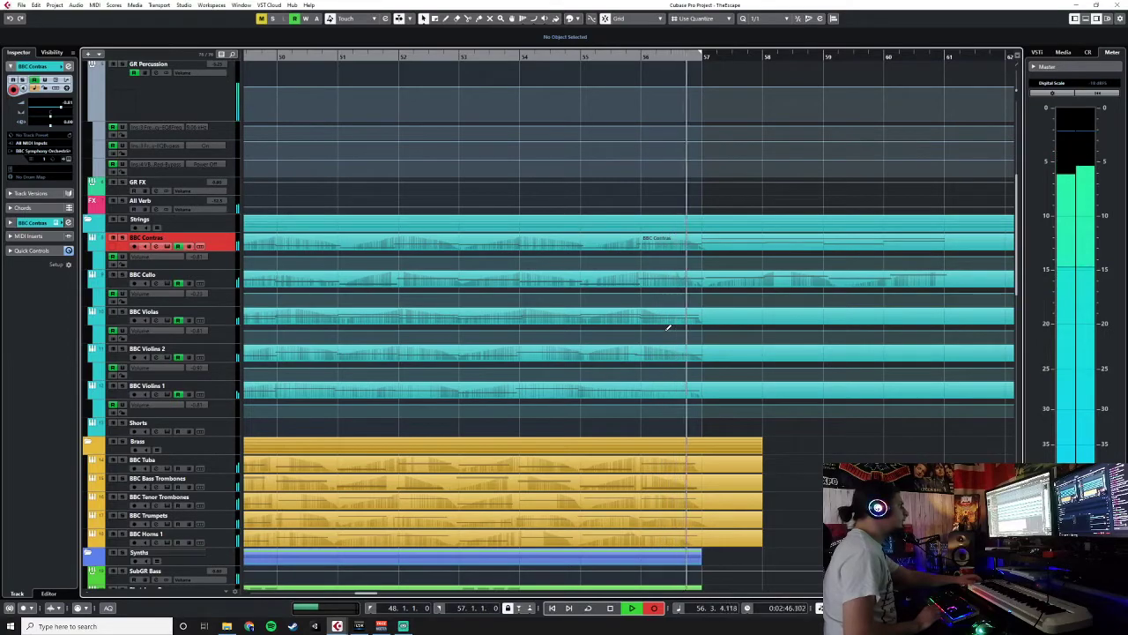
pyautogui.press('space')
# Shift the new BBC Cello notes slightly earlier in the key editor so the first one starts exactly at bar 57
pyautogui.doubleClick(782, 282)
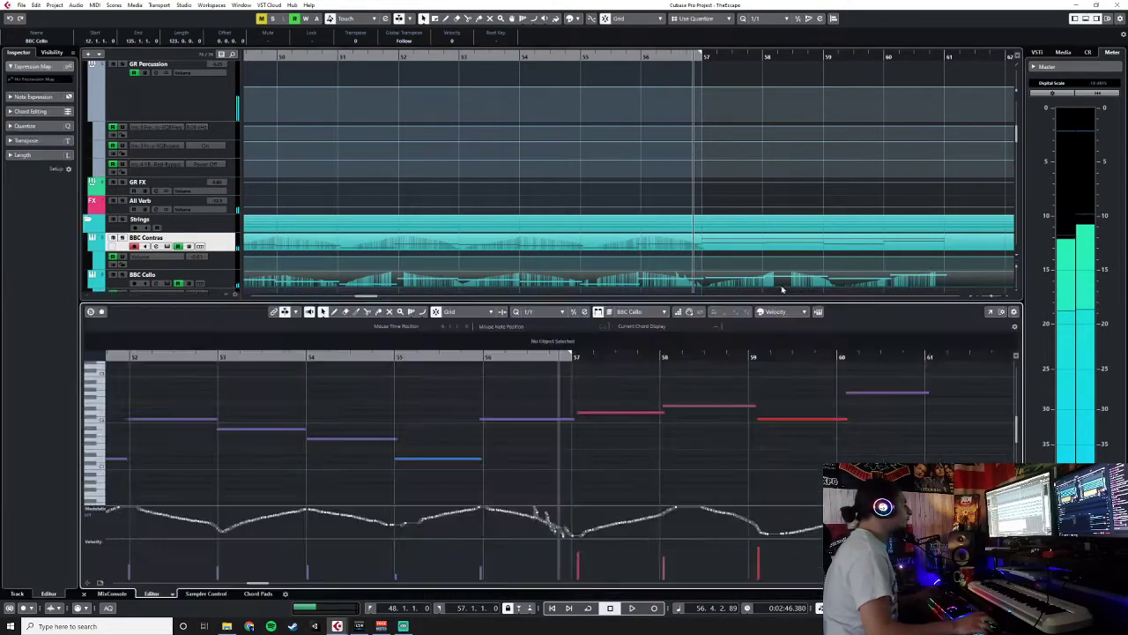
pyautogui.moveTo(953, 369); pyautogui.dragTo(577, 474)
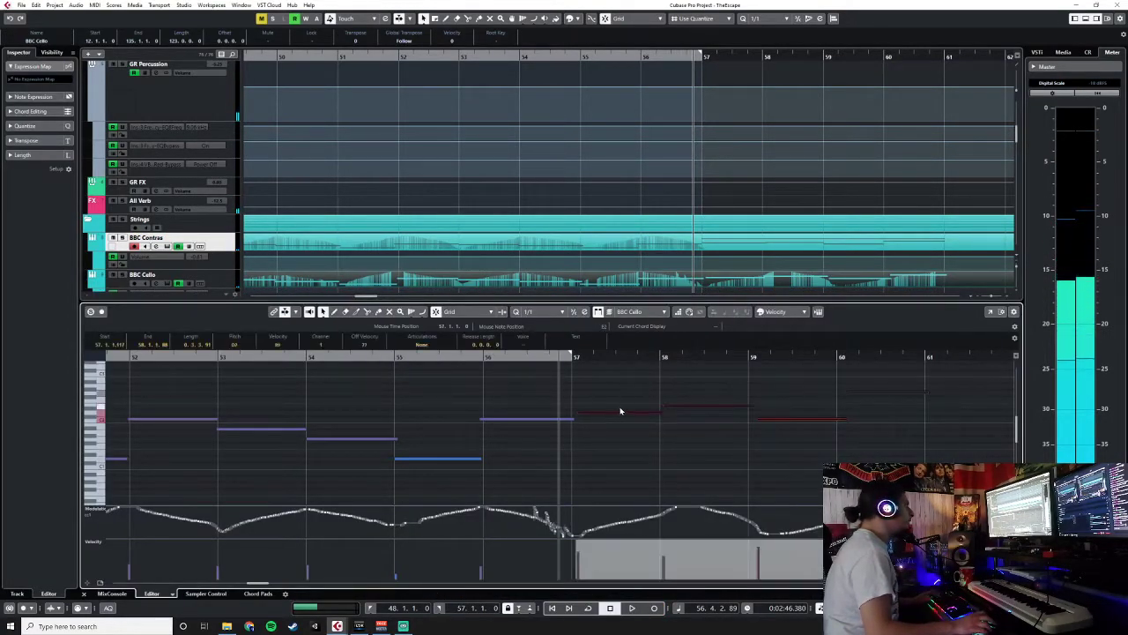
pyautogui.moveTo(618, 414); pyautogui.dragTo(613, 412)
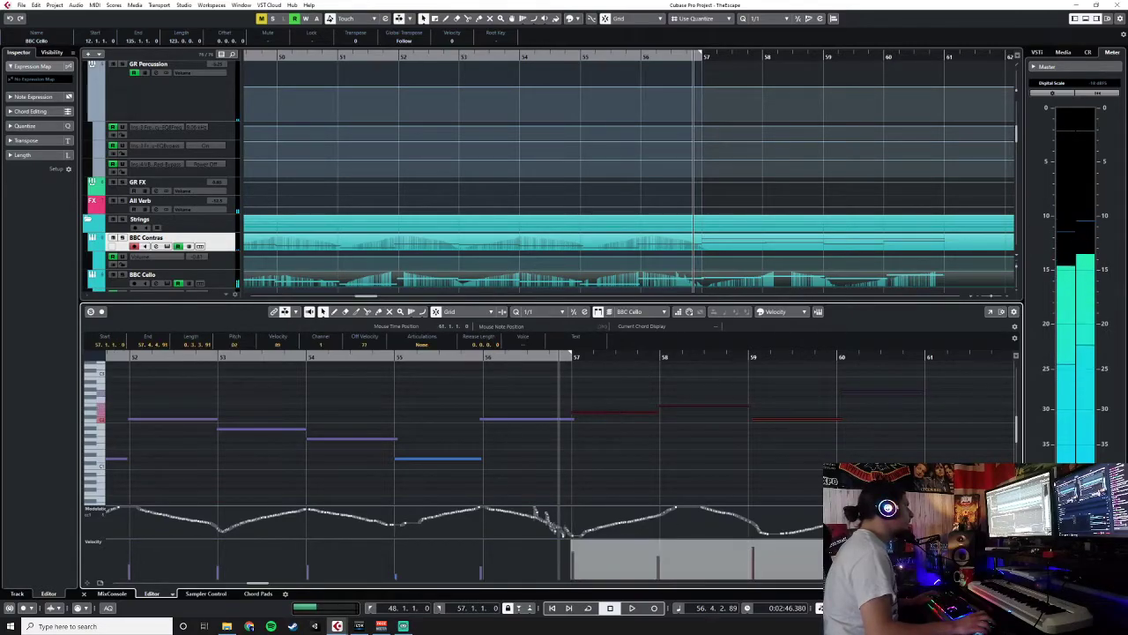
# Shift the BBC Cello modulation data after bar 57 slightly earlier to line up with the moved notes
pyautogui.moveTo(819, 527); pyautogui.dragTo(572, 470)
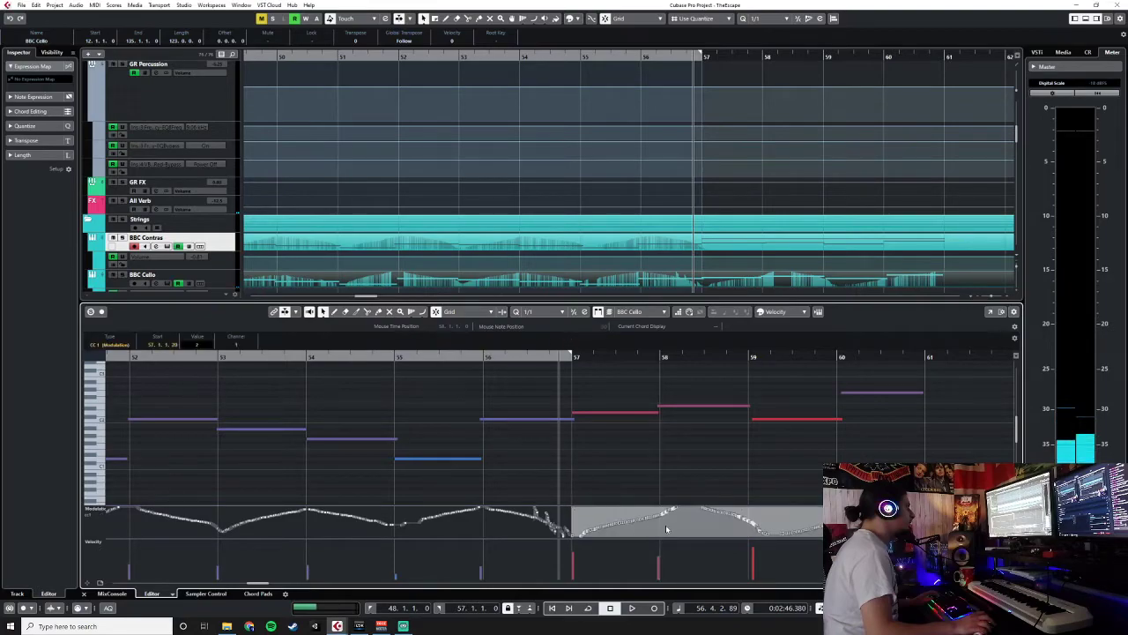
pyautogui.moveTo(641, 527); pyautogui.dragTo(629, 523)
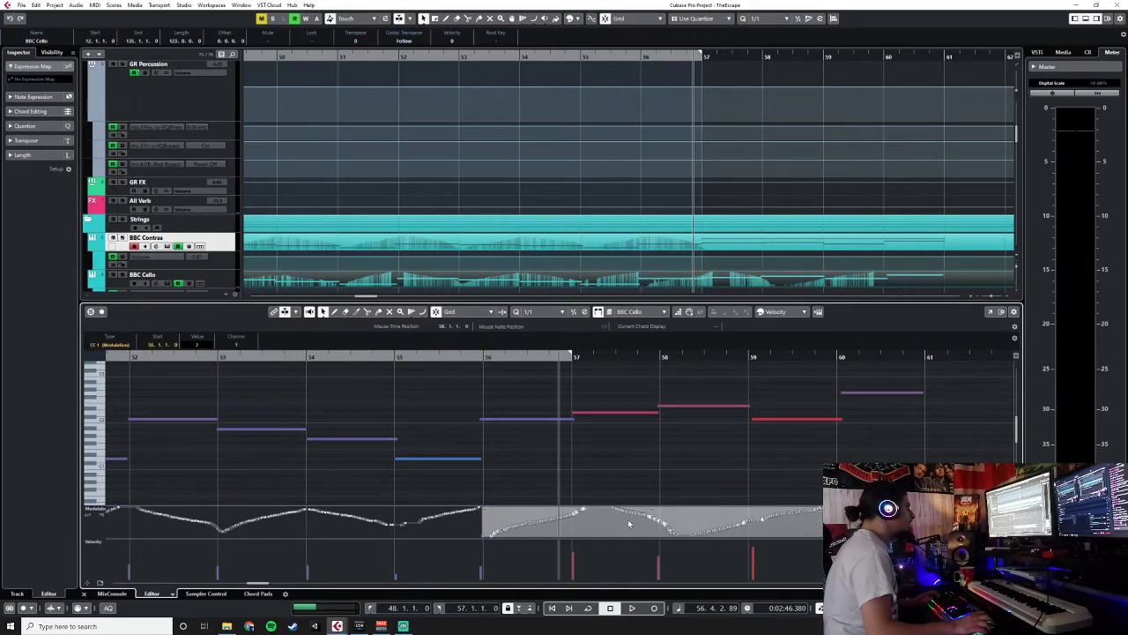
pyautogui.hotkey('ctrl', 'z')
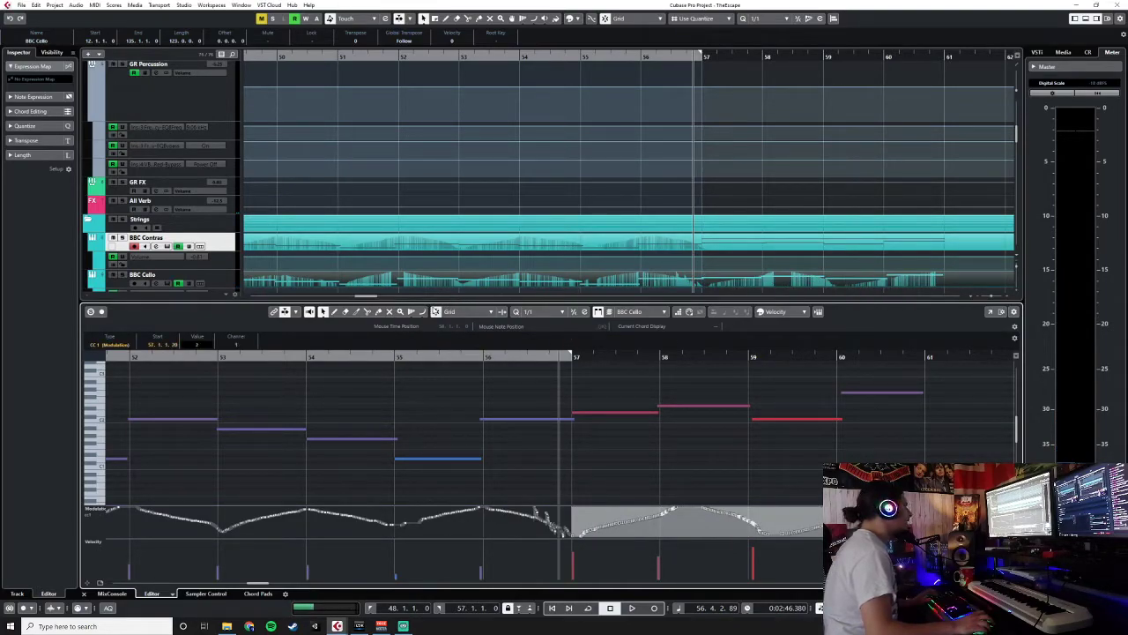
pyautogui.moveTo(641, 534); pyautogui.dragTo(621, 534)
# Replace the jagged BBC Cello modulation in the second half of bar 56 with a smooth line falling to bar 57
pyautogui.click(554, 516)
pyautogui.moveTo(554, 516)
pyautogui.mouseDown()
pyautogui.moveTo(529, 504)
pyautogui.moveTo(547, 529)
pyautogui.mouseUp()
pyautogui.rightClick(524, 516)
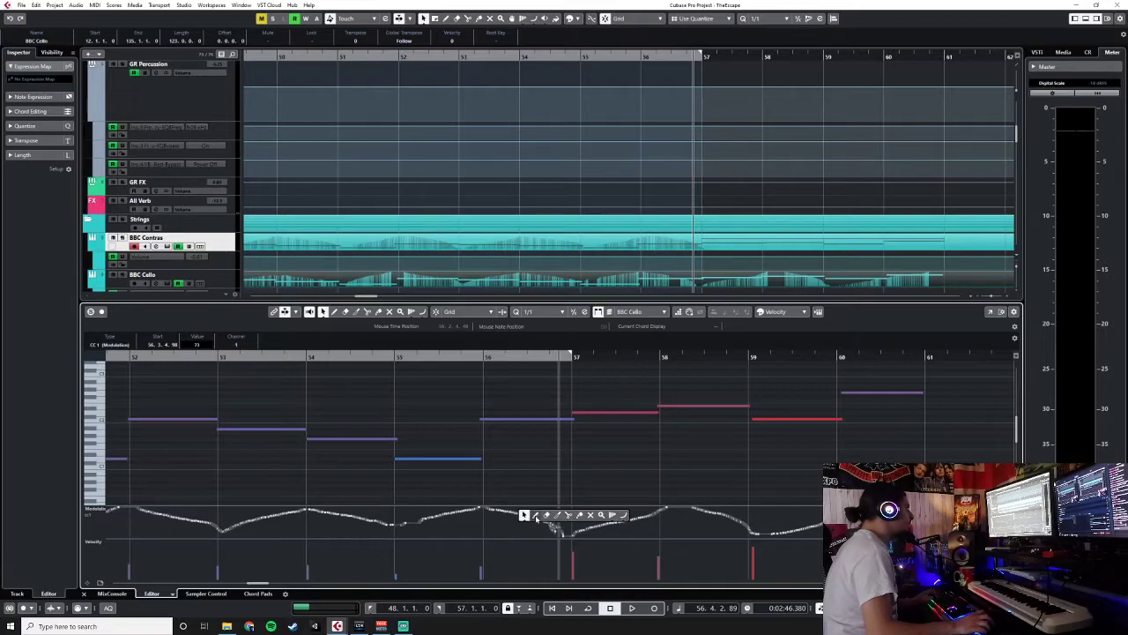
pyautogui.click(620, 516)
pyautogui.moveTo(520, 514); pyautogui.dragTo(573, 534)
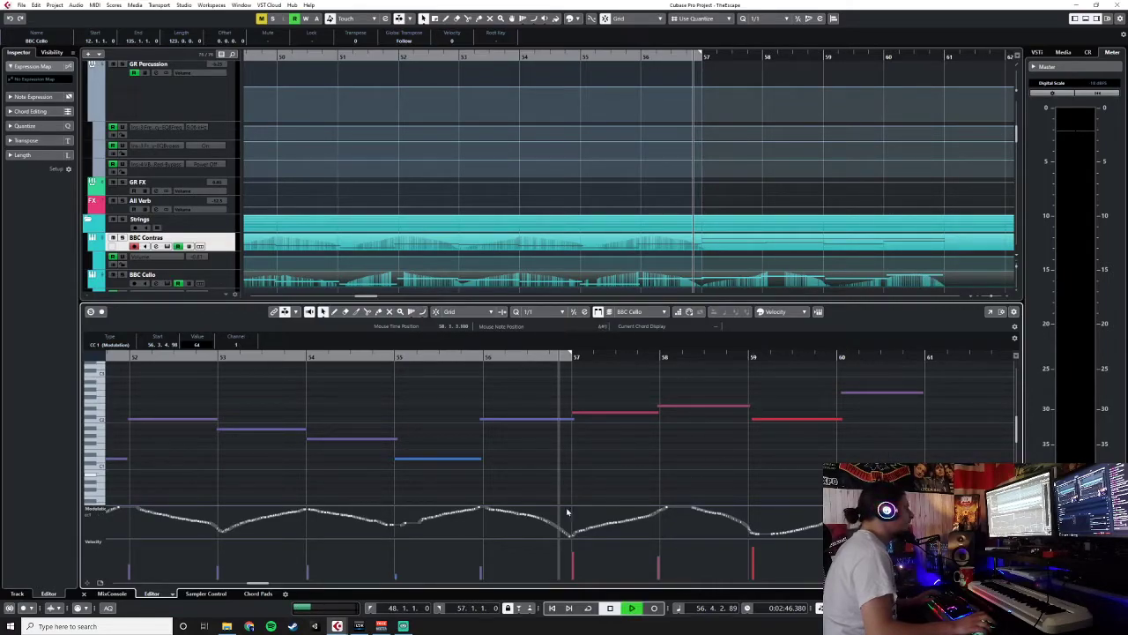
pyautogui.click(85, 593)
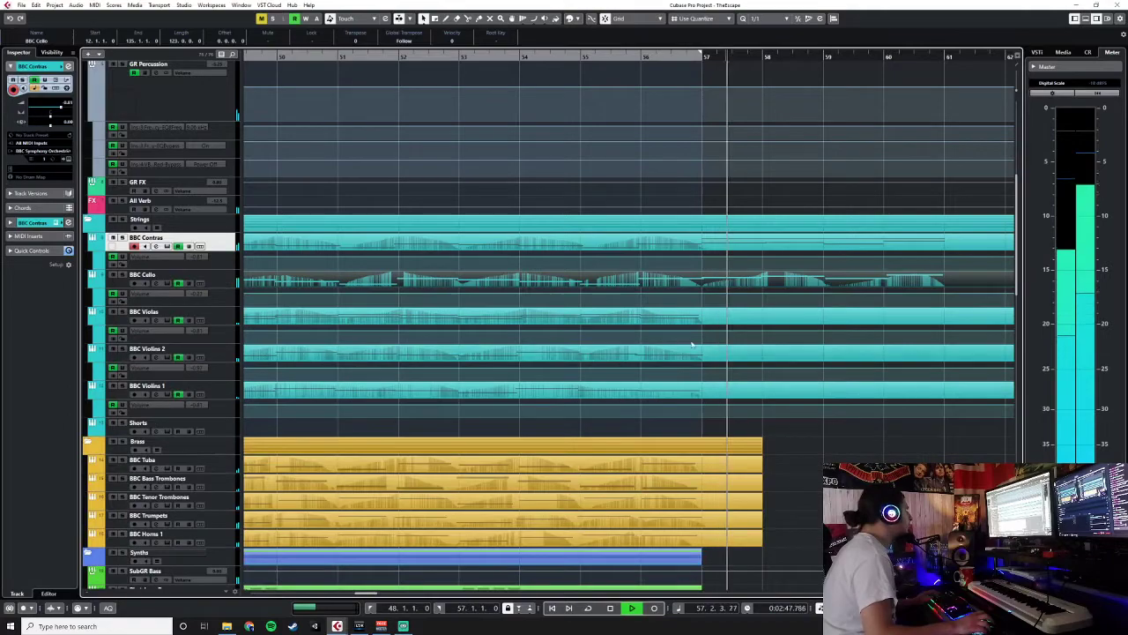
# Draw two modulation swells under the new BBC Contras notes, from bar 57 to 59 and from bar 59 to 61
pyautogui.doubleClick(745, 249)
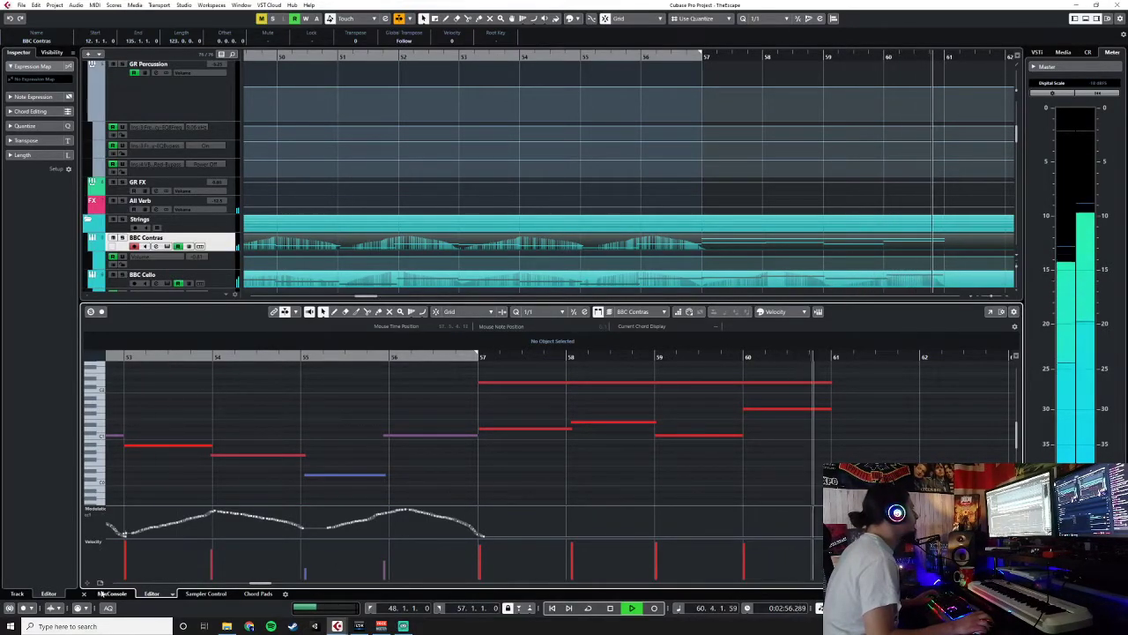
pyautogui.press('space')
pyautogui.hotkey('ctrl', 'e')
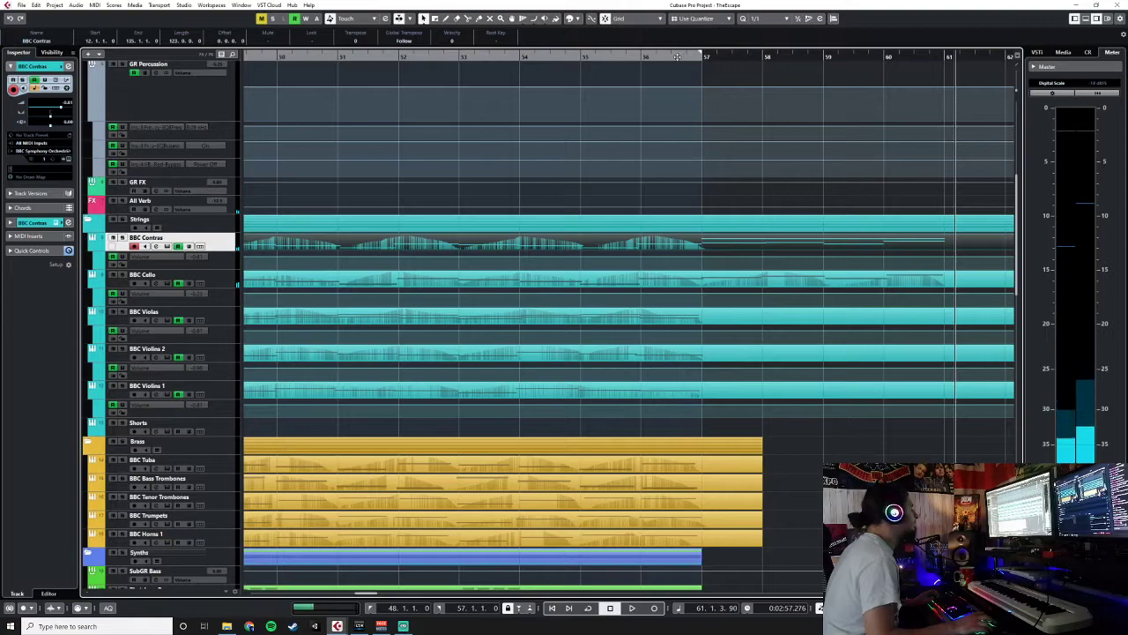
pyautogui.hotkey('ctrl', 'e')
pyautogui.rightClick(403, 455)
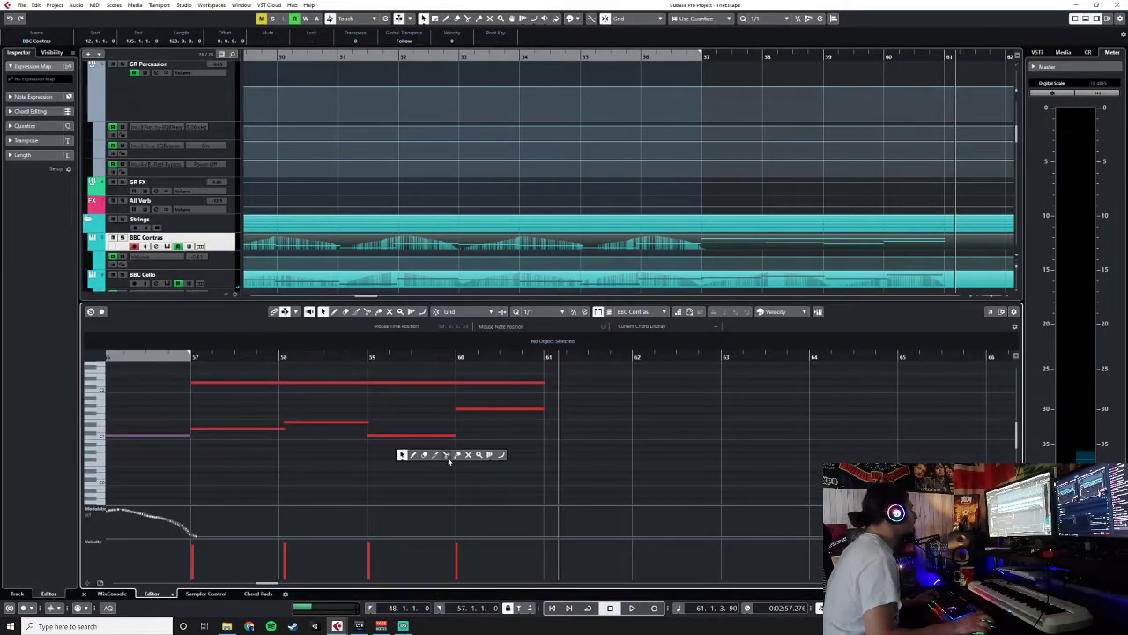
pyautogui.click(499, 457)
pyautogui.moveTo(195, 533)
pyautogui.mouseDown()
pyautogui.moveTo(285, 501)
pyautogui.moveTo(368, 520)
pyautogui.mouseUp()
pyautogui.moveTo(368, 520); pyautogui.dragTo(543, 527)
pyautogui.rightClick(489, 517)
pyautogui.click(472, 503)
pyautogui.click(84, 593)
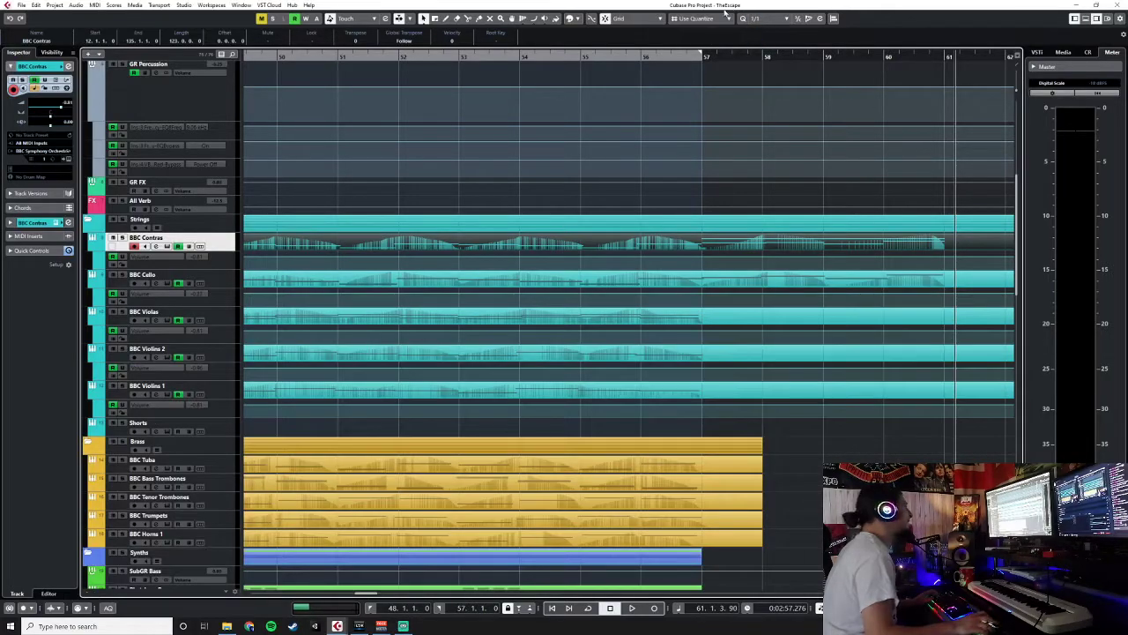
# Record a new BBC Violas take from bar 56 to about bar 61
pyautogui.press('space')
pyautogui.press('Down')
pyautogui.press('Down')
pyautogui.click(641, 58)
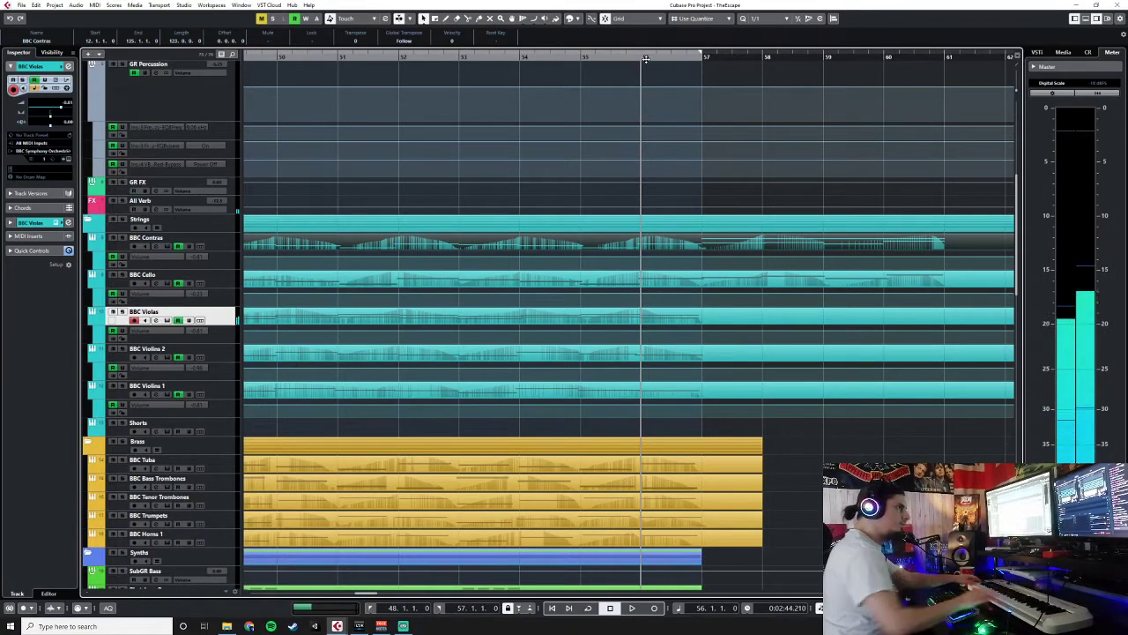
pyautogui.press('KP_Multiply')
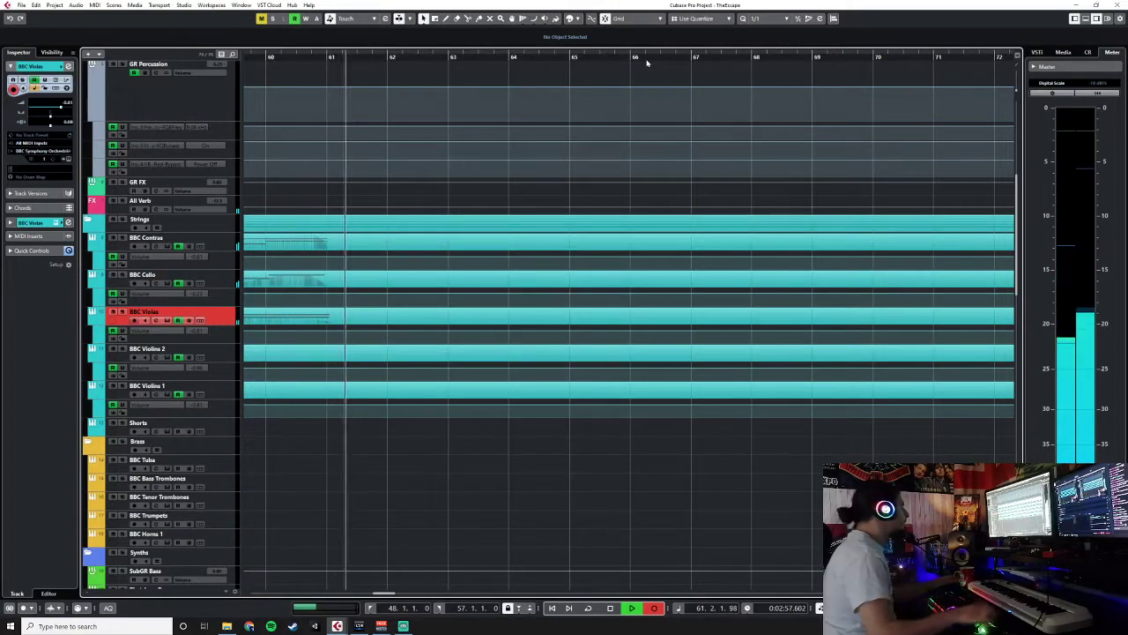
pyautogui.press('space')
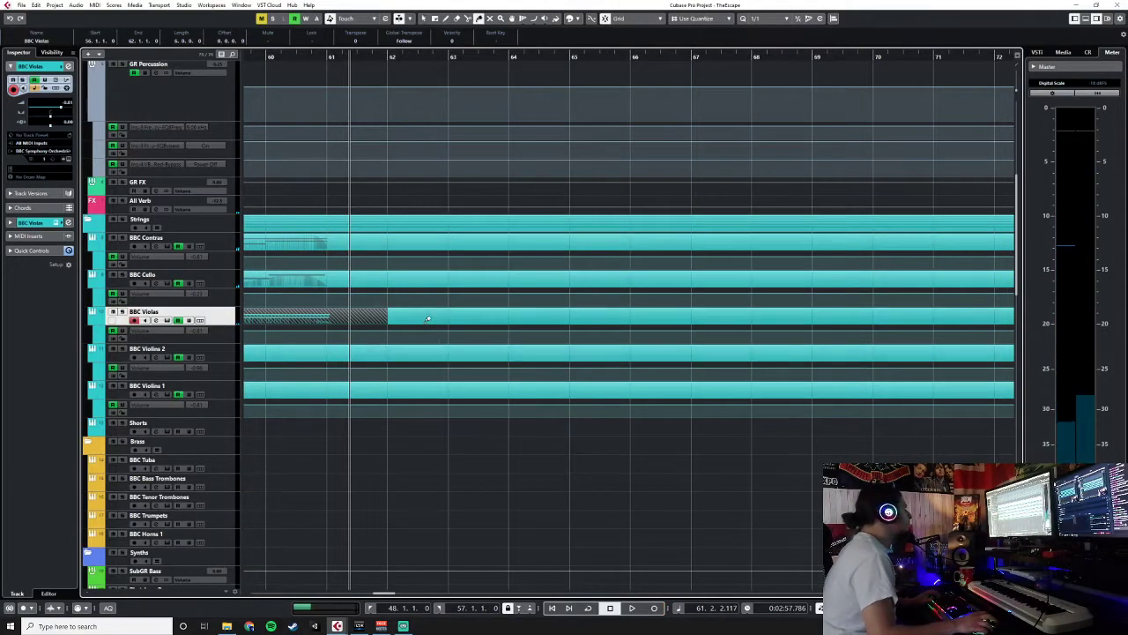
# Glue the new BBC Violas take to the existing part on that track
pyautogui.press('Delete')
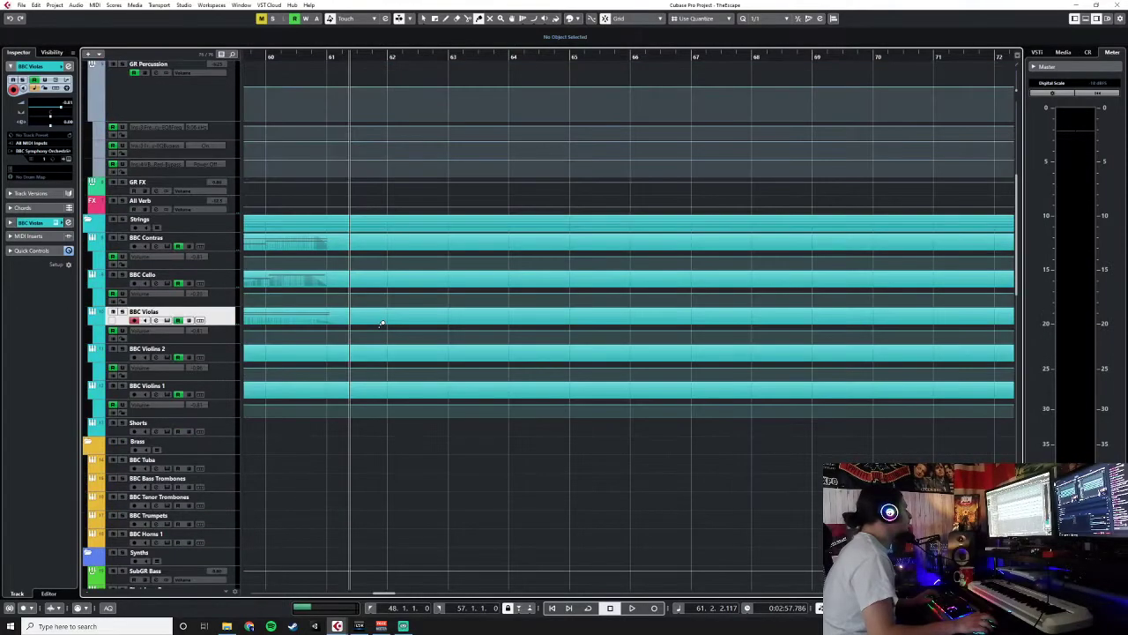
pyautogui.scroll(-1, 382, 324)
pyautogui.hscroll(-3, 382, 323)
pyautogui.rightClick(381, 324)
pyautogui.click(380, 329)
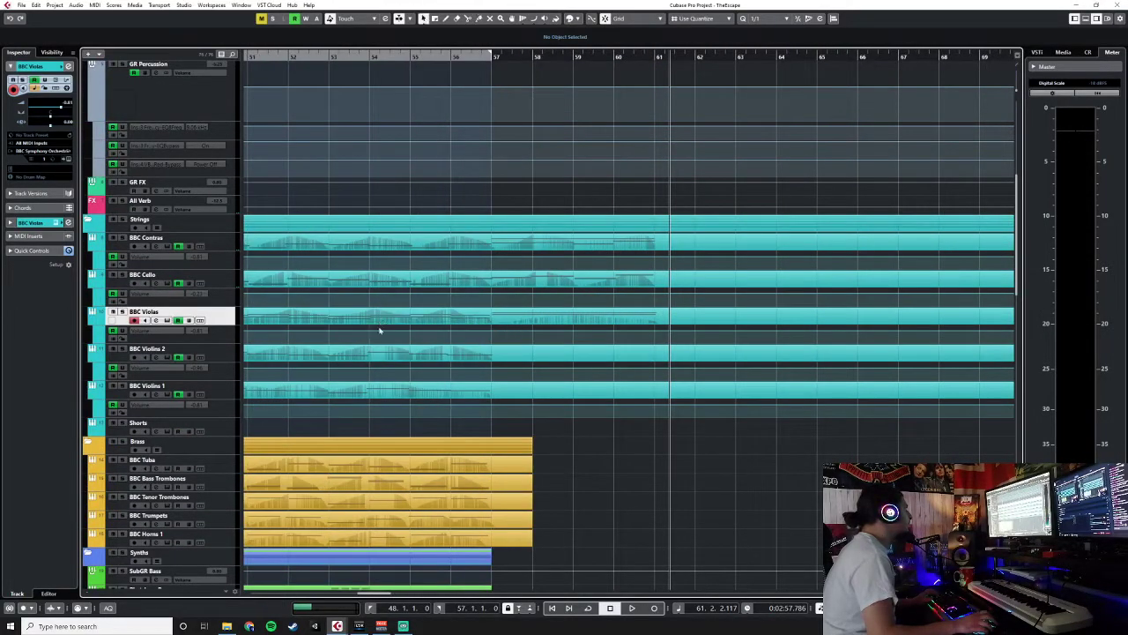
# Shift the two new long BBC Violas notes slightly earlier in the key editor so they start at bar 57
pyautogui.click(236, 355)
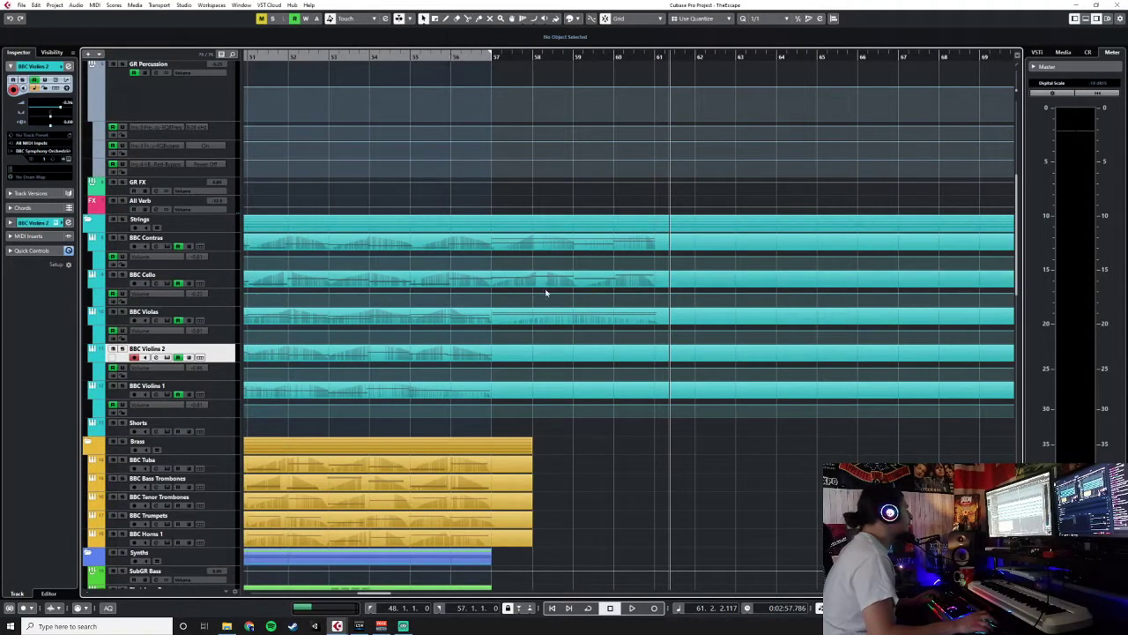
pyautogui.doubleClick(546, 318)
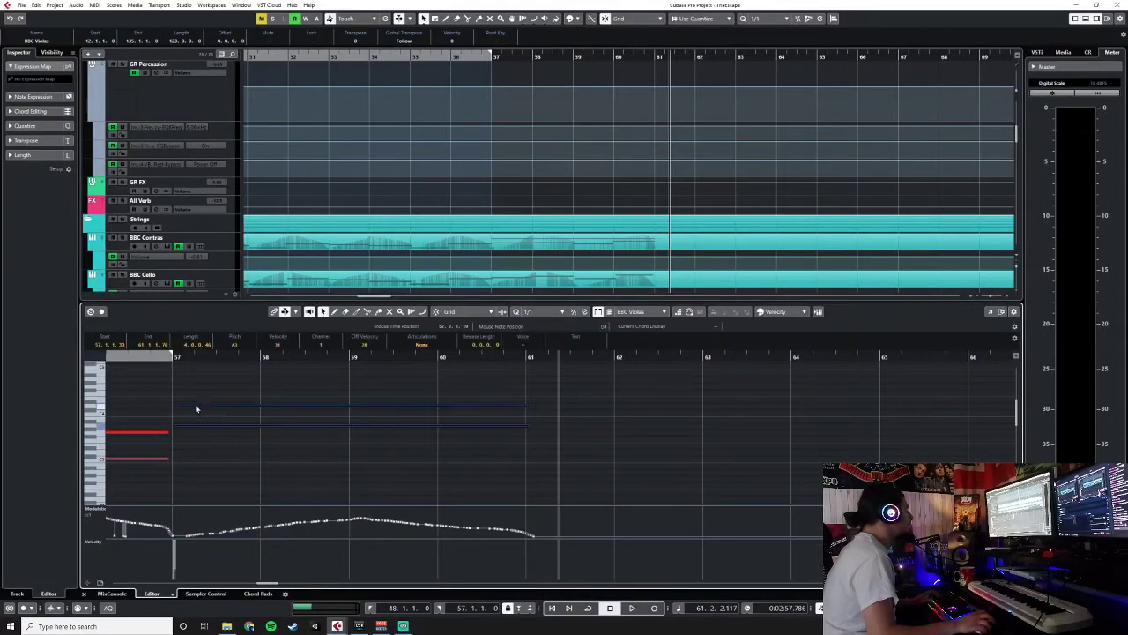
pyautogui.click(192, 410)
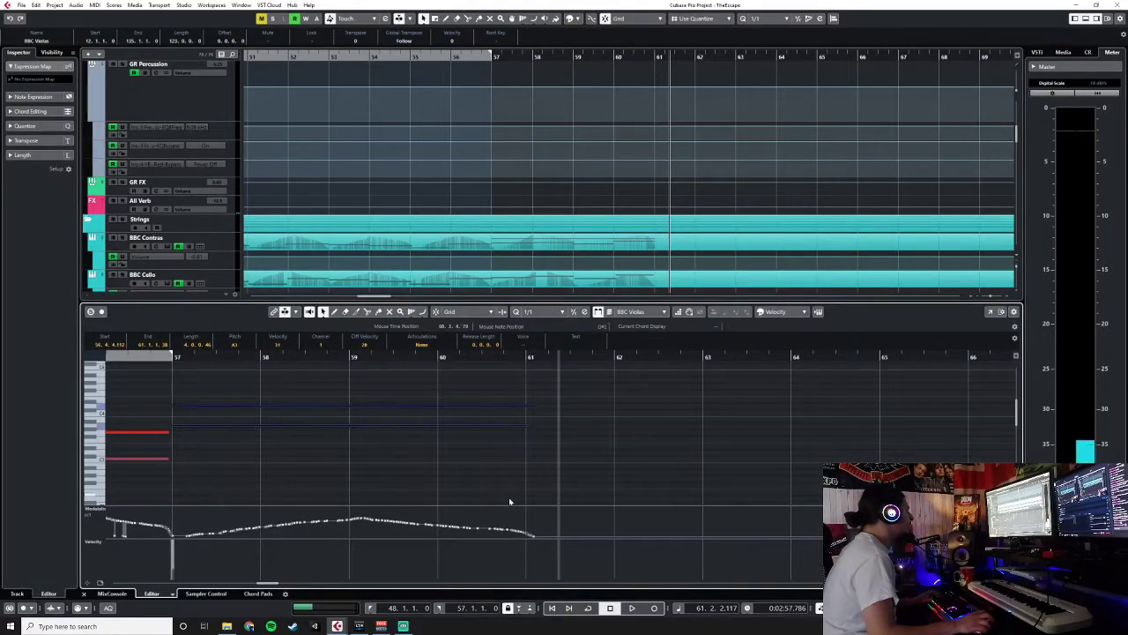
# Shift the BBC Violas modulation curve between bars 57 and 61 slightly earlier to match the moved notes
pyautogui.moveTo(541, 509); pyautogui.dragTo(144, 596)
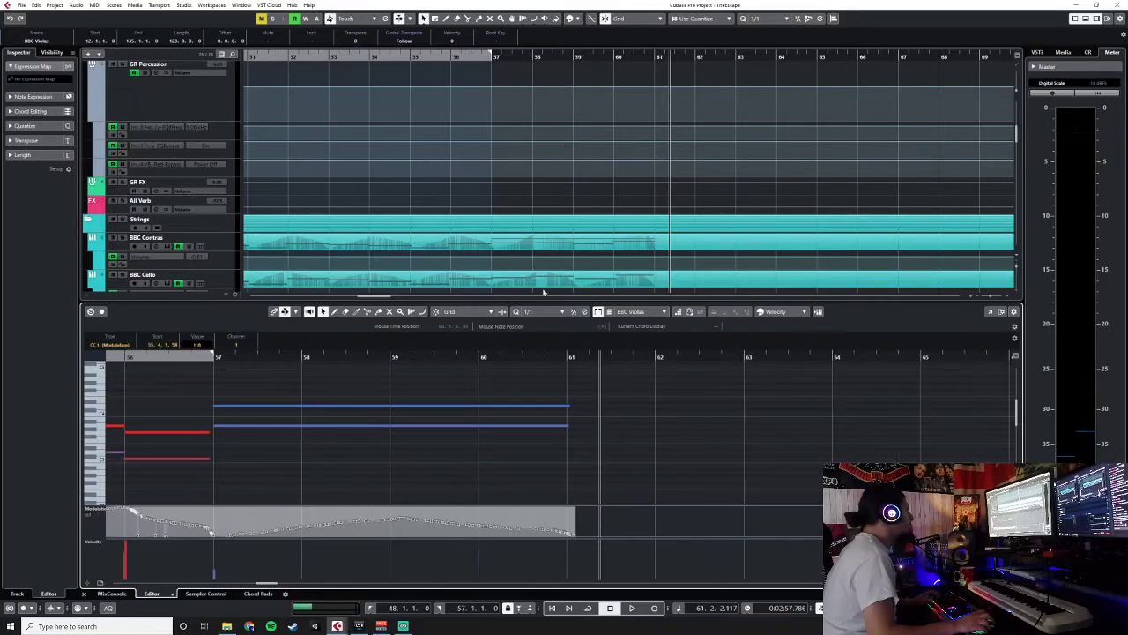
pyautogui.moveTo(586, 509); pyautogui.dragTo(223, 551)
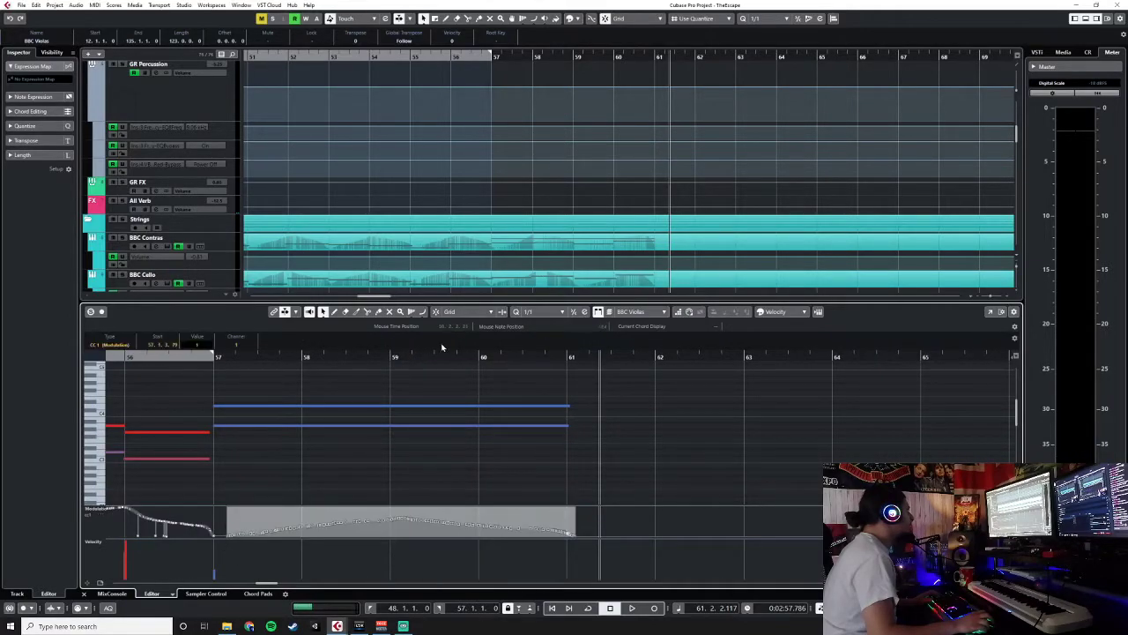
pyautogui.moveTo(427, 527); pyautogui.dragTo(415, 527)
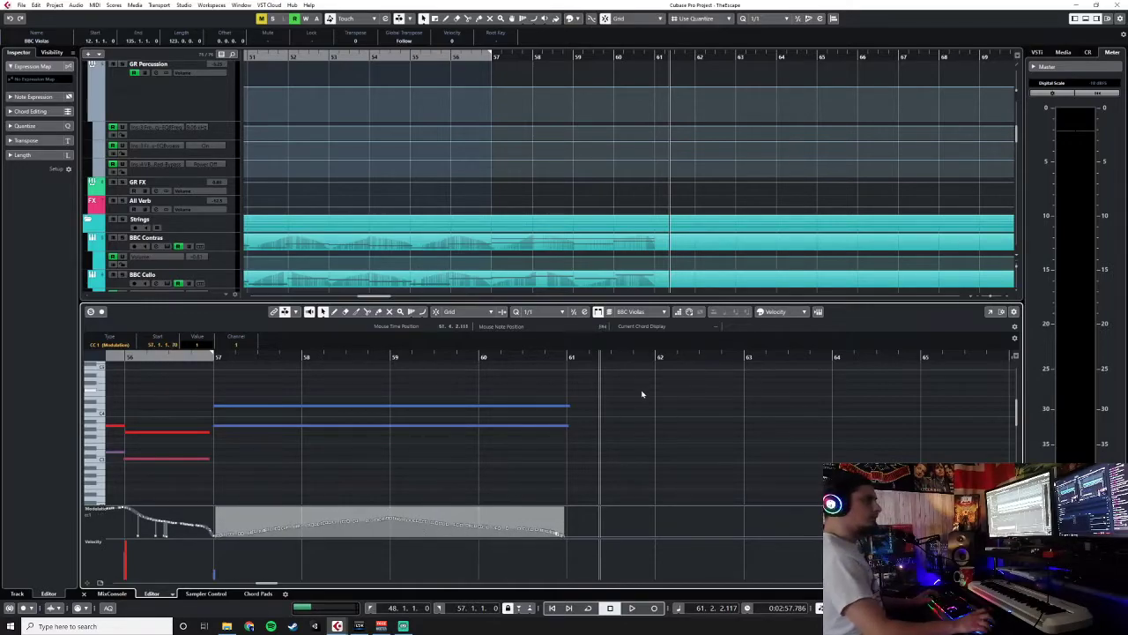
pyautogui.click(590, 463)
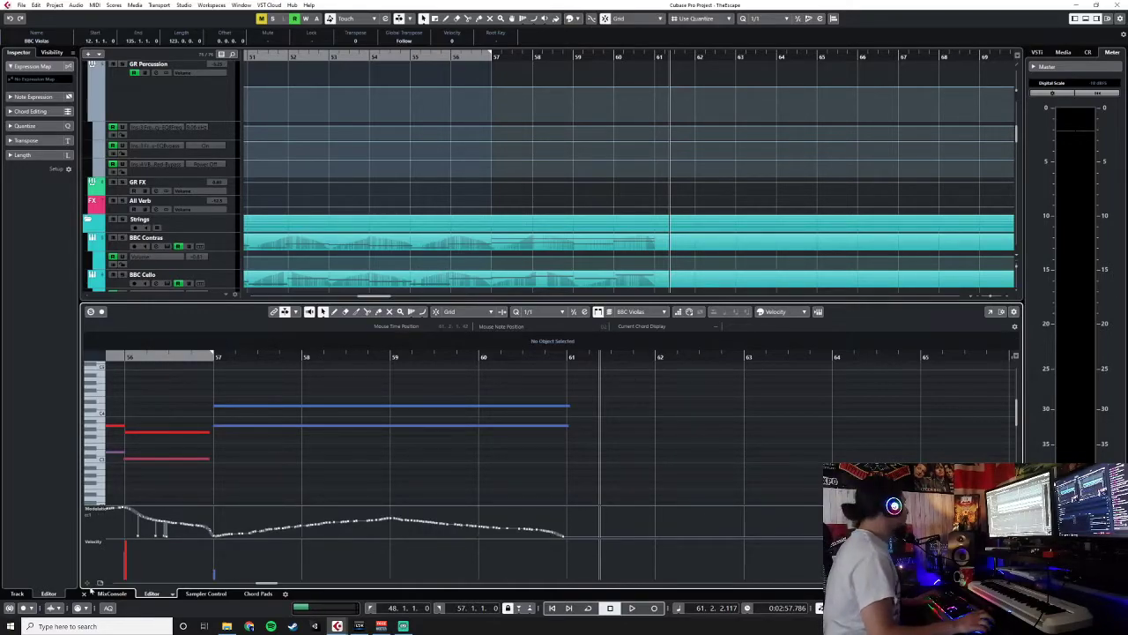
pyautogui.click(85, 594)
pyautogui.click(453, 57)
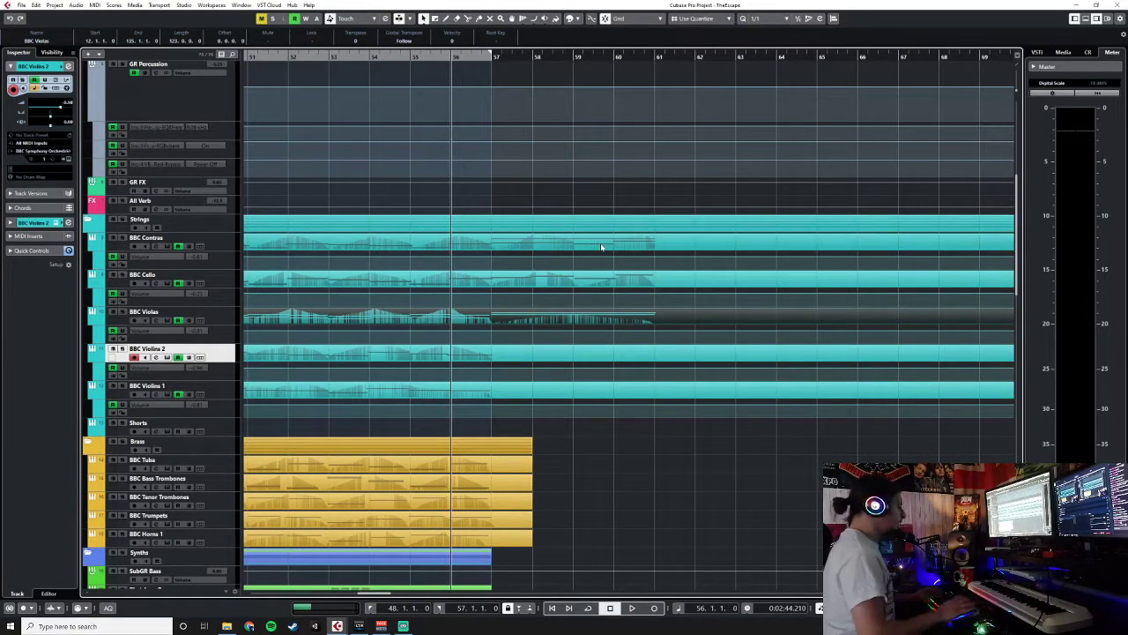
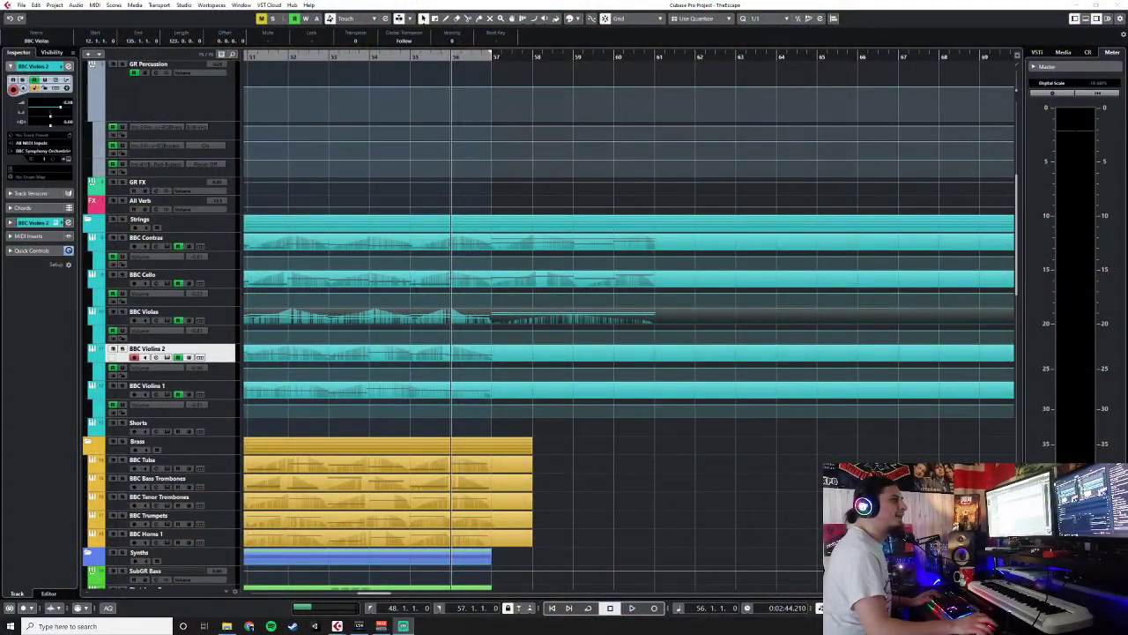
pyautogui.click(604, 447)
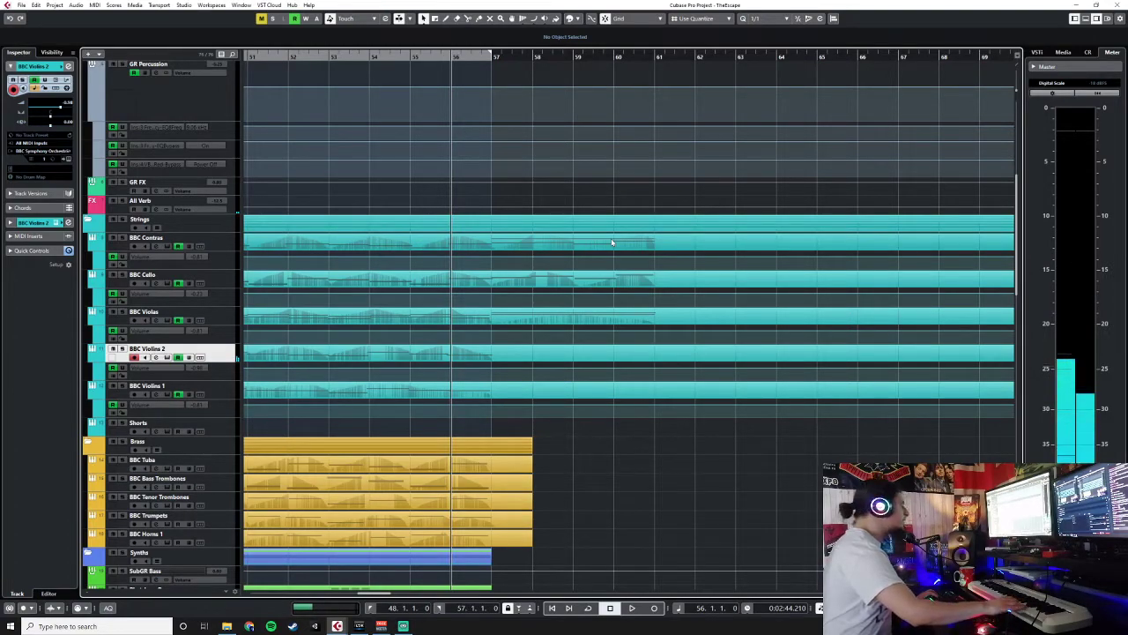
pyautogui.press('KP_Multiply')
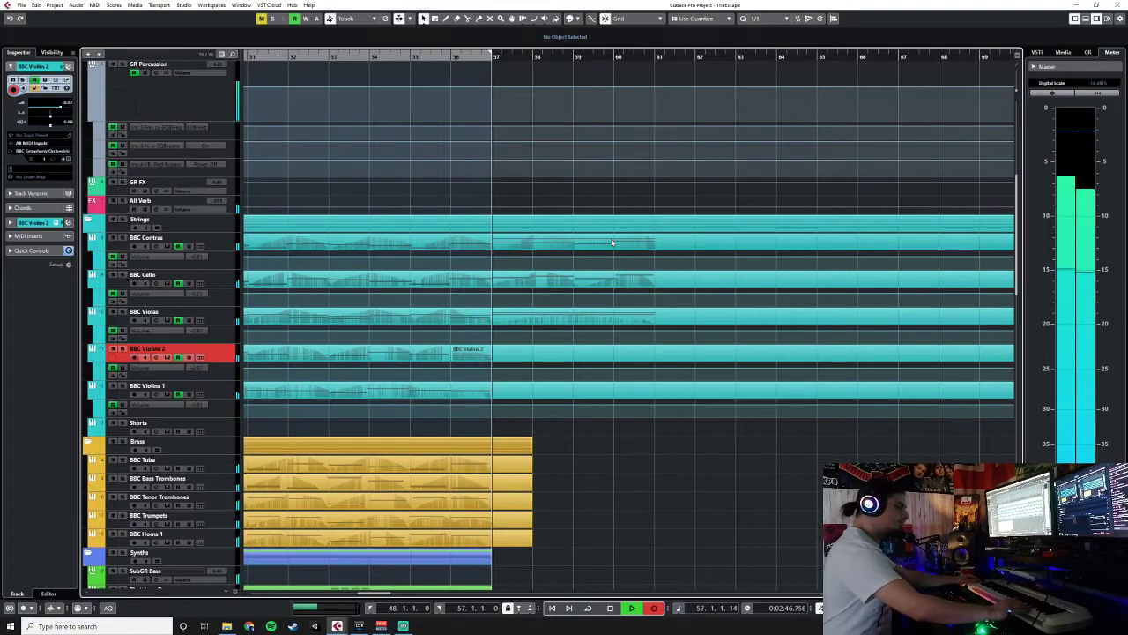
pyautogui.press('space')
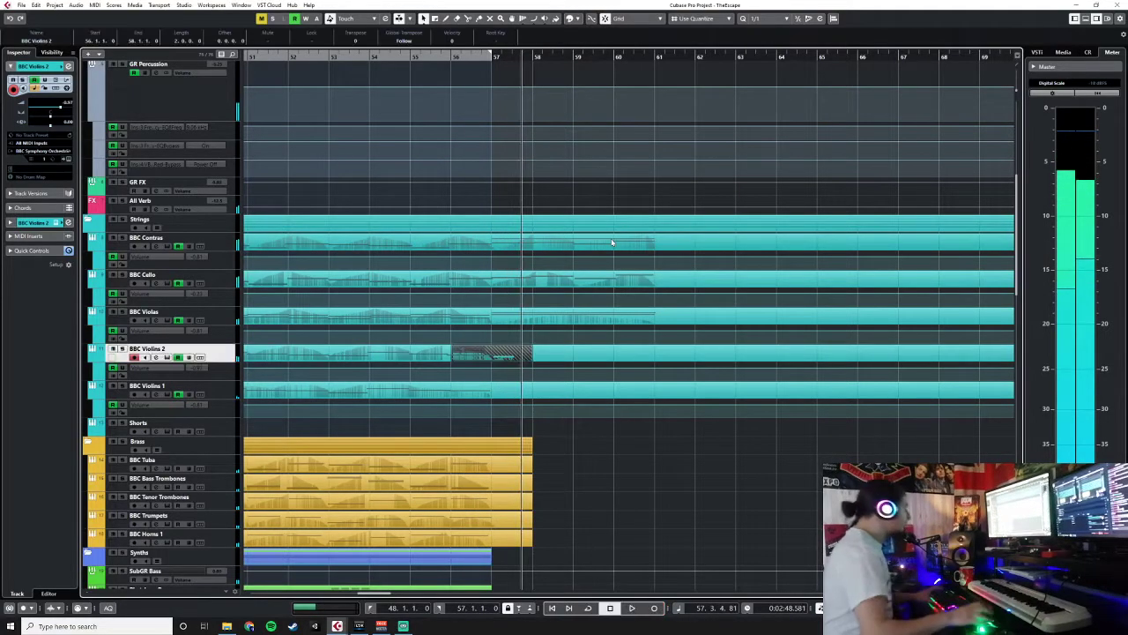
# Record a BBC Violins 2 take from bar 56 to about bar 61 and glue it to the existing part
pyautogui.click(451, 57)
pyautogui.press('KP_Multiply')
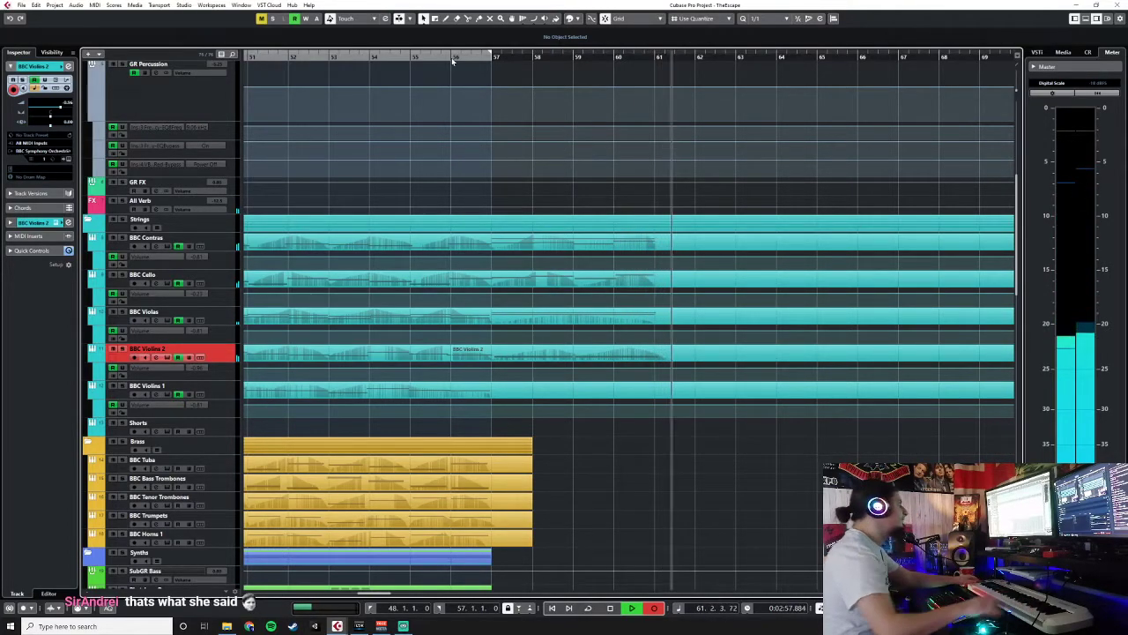
pyautogui.press('space')
pyautogui.rightClick(615, 355)
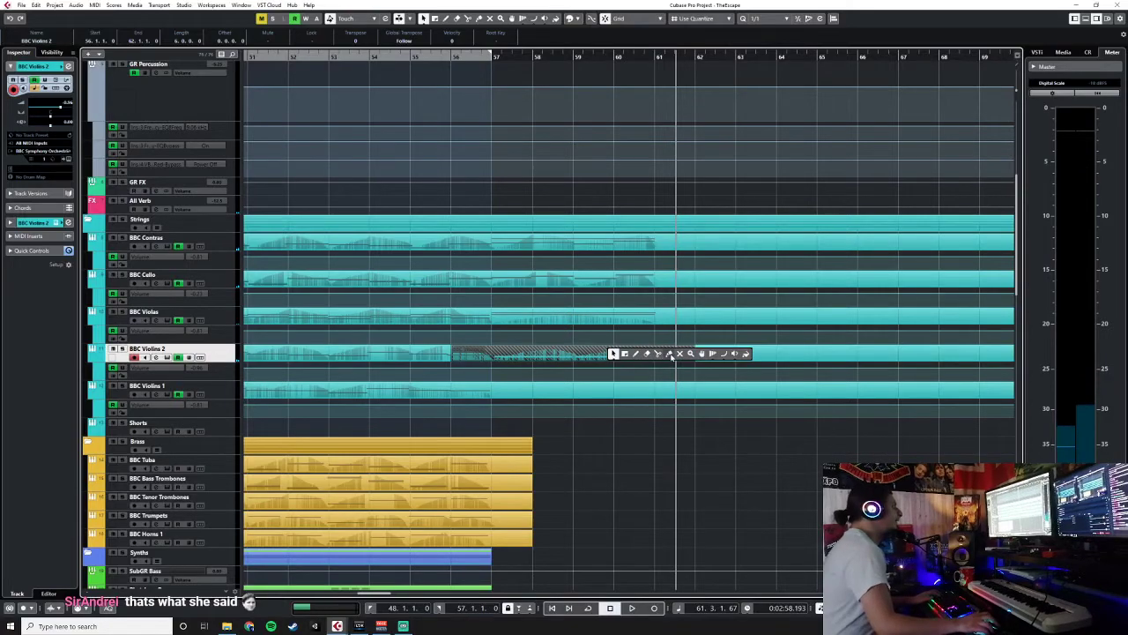
pyautogui.click(642, 356)
# Shift the two new BBC Violins 2 notes slightly earlier in the key editor so the first starts at bar 57
pyautogui.doubleClick(643, 356)
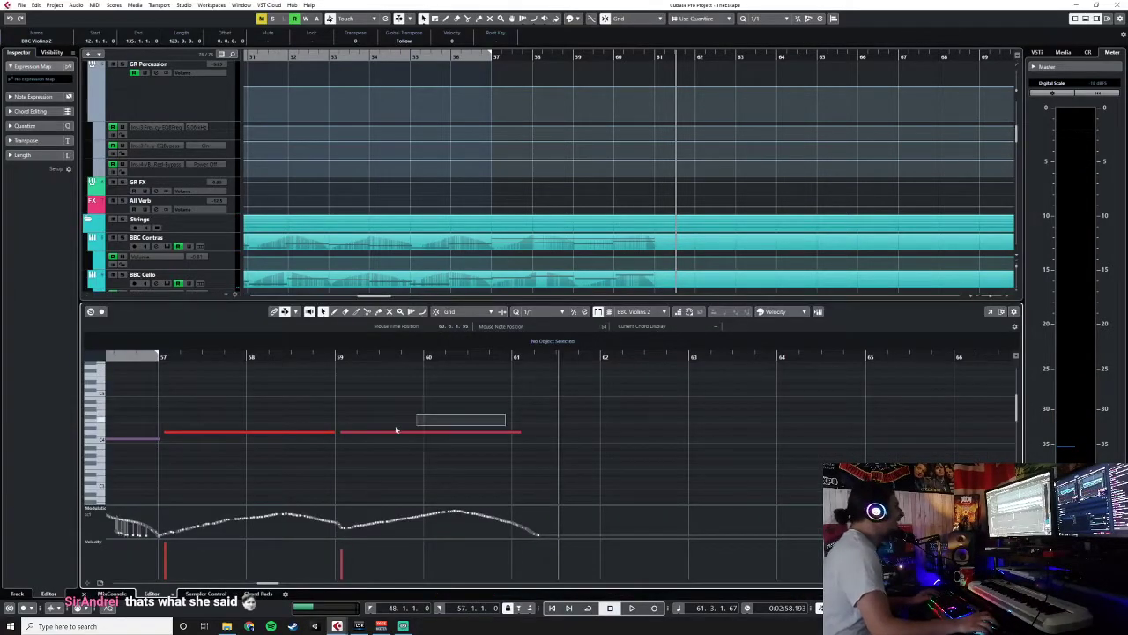
pyautogui.hscroll(-5, 396, 428)
pyautogui.click(634, 433)
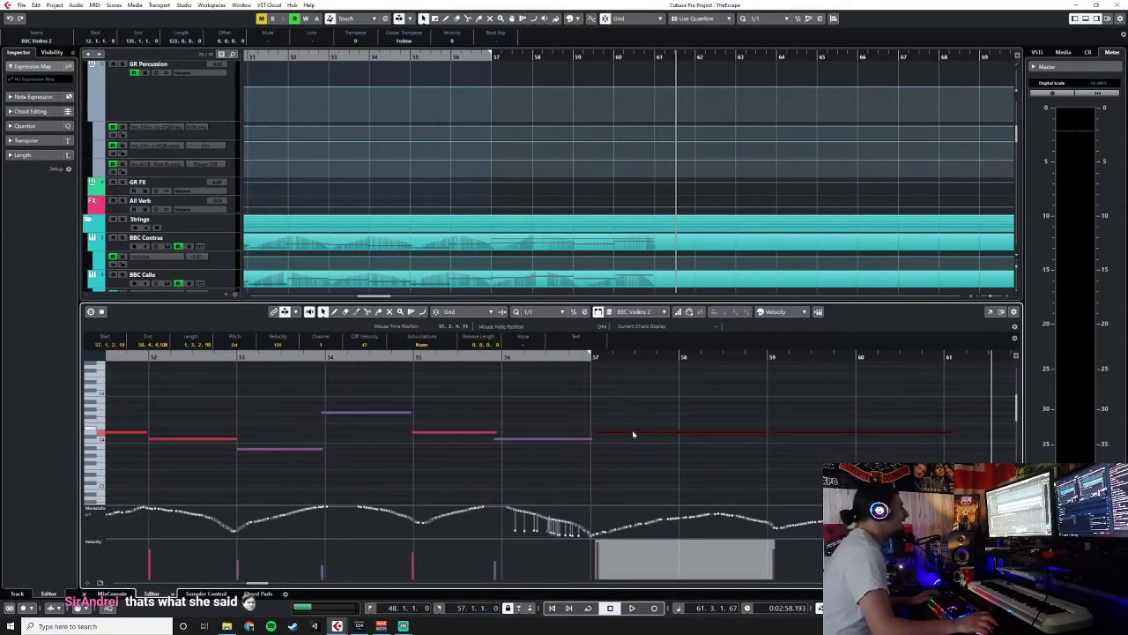
pyautogui.moveTo(630, 435); pyautogui.dragTo(627, 435)
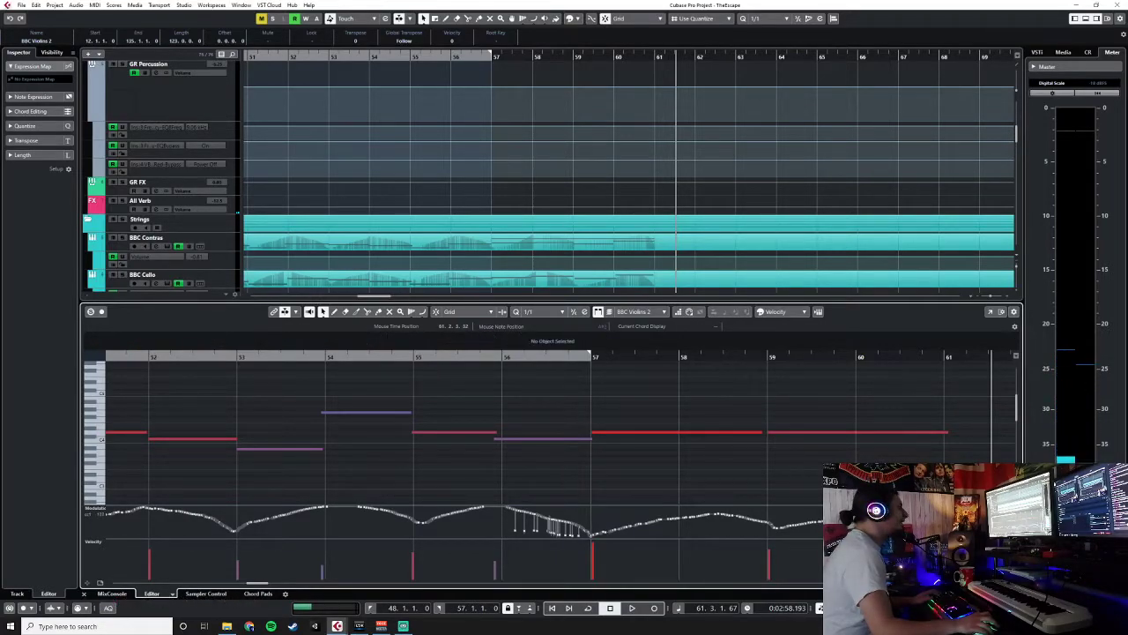
# Shift the BBC Violins 2 modulation curve from bar 57 onward slightly earlier to match the moved notes
pyautogui.moveTo(819, 512); pyautogui.dragTo(590, 535)
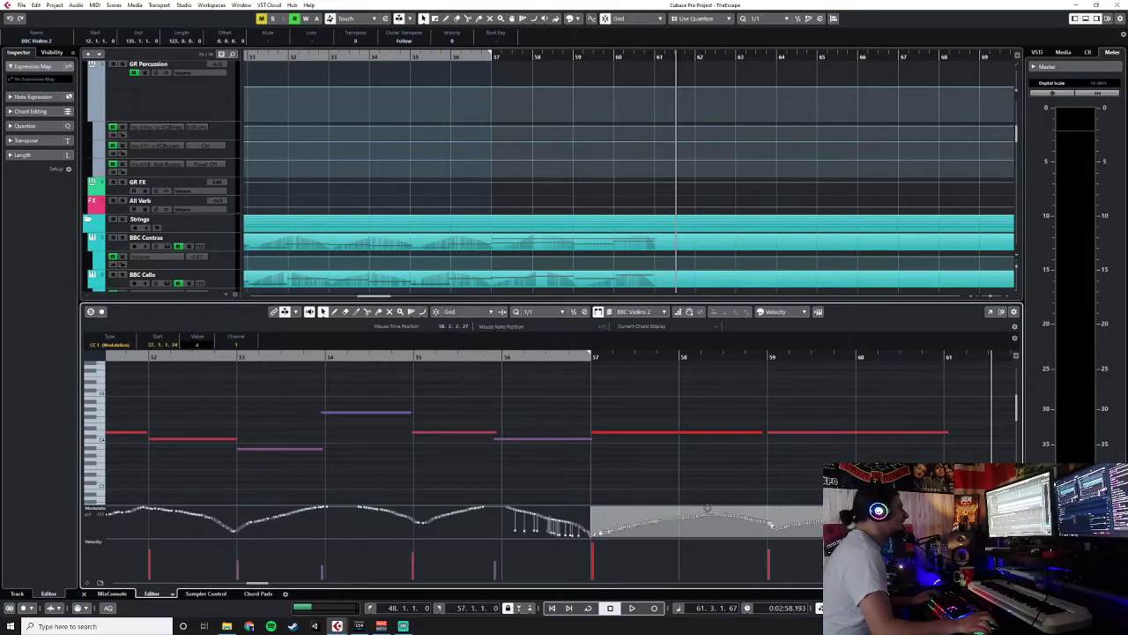
pyautogui.moveTo(710, 527); pyautogui.dragTo(702, 523)
pyautogui.click(575, 532)
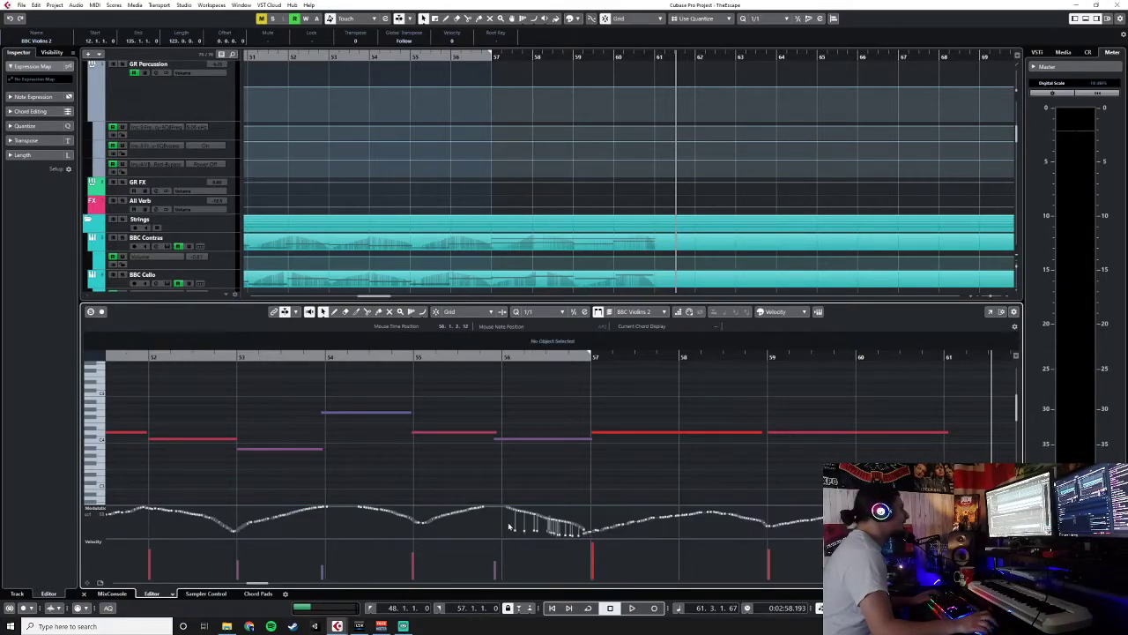
# Delete the stray low modulation points in bar 56 of BBC Violins 2 and close the key editor
pyautogui.moveTo(577, 542); pyautogui.dragTo(577, 542)
pyautogui.moveTo(505, 524); pyautogui.dragTo(578, 542)
pyautogui.moveTo(505, 529); pyautogui.dragTo(581, 539)
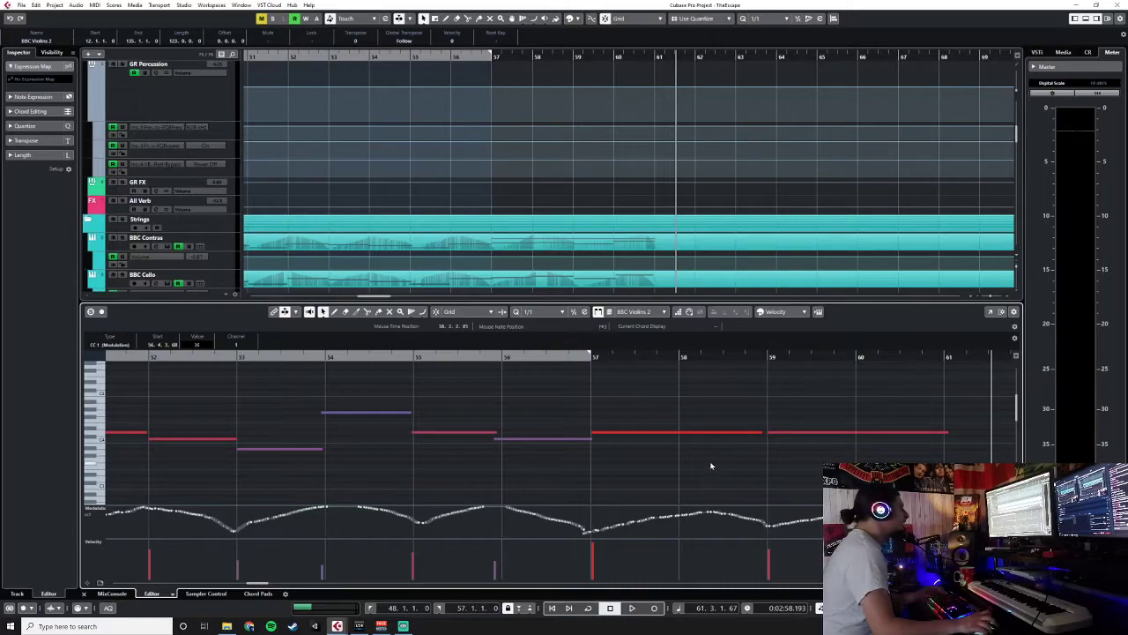
pyautogui.click(83, 593)
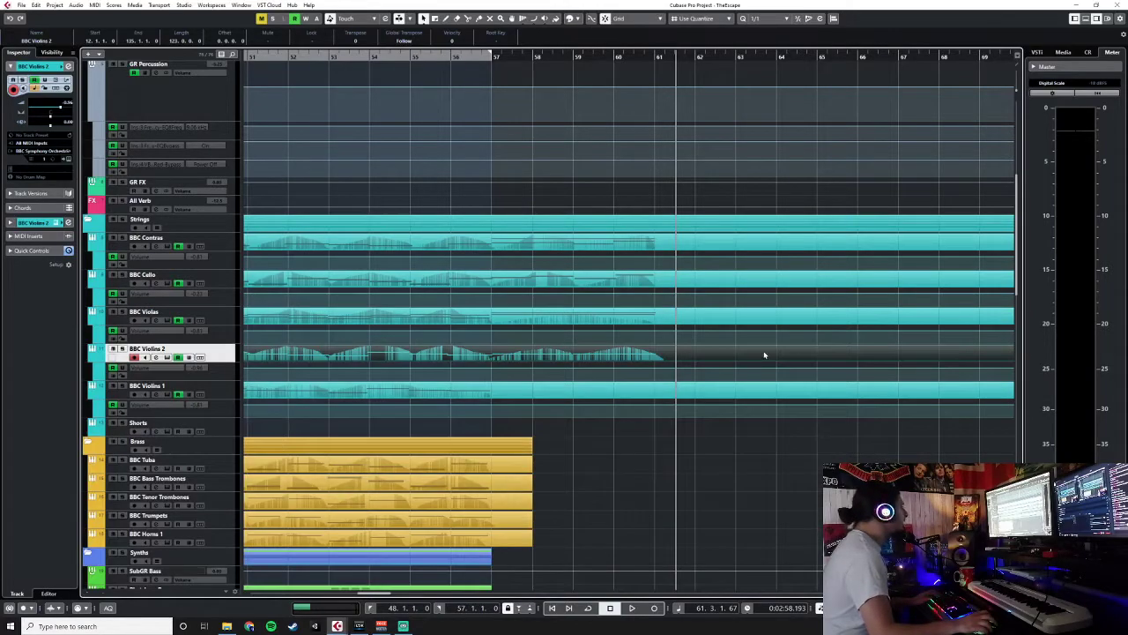
# Record a BBC Violins 1 take from bar 56 to about bar 61 and glue it to the existing part
pyautogui.click(220, 393)
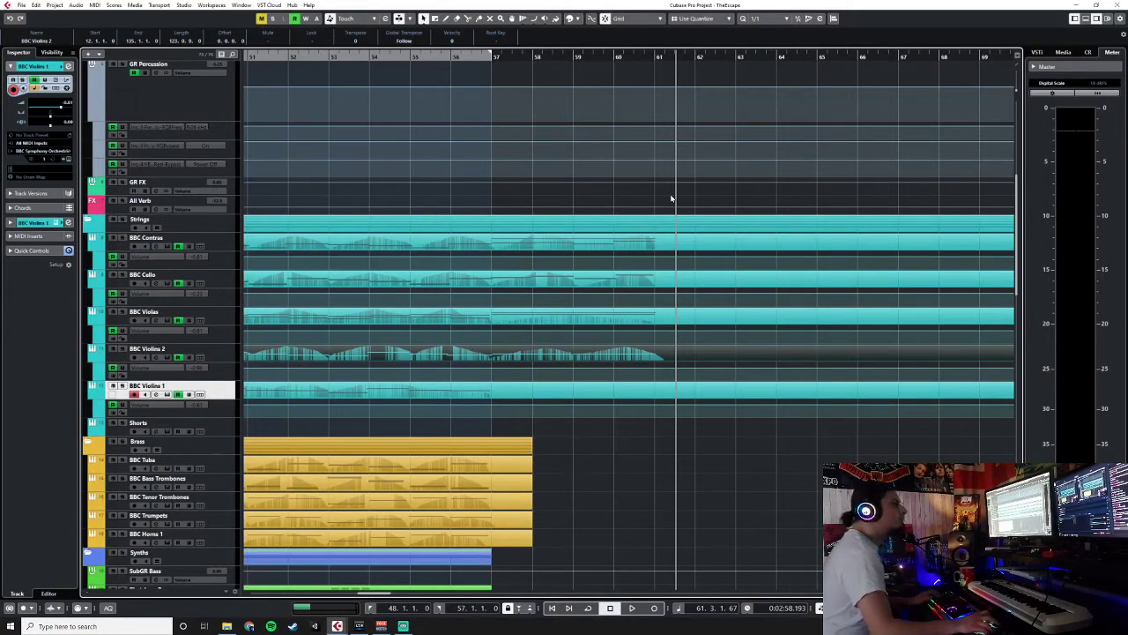
pyautogui.click(490, 55)
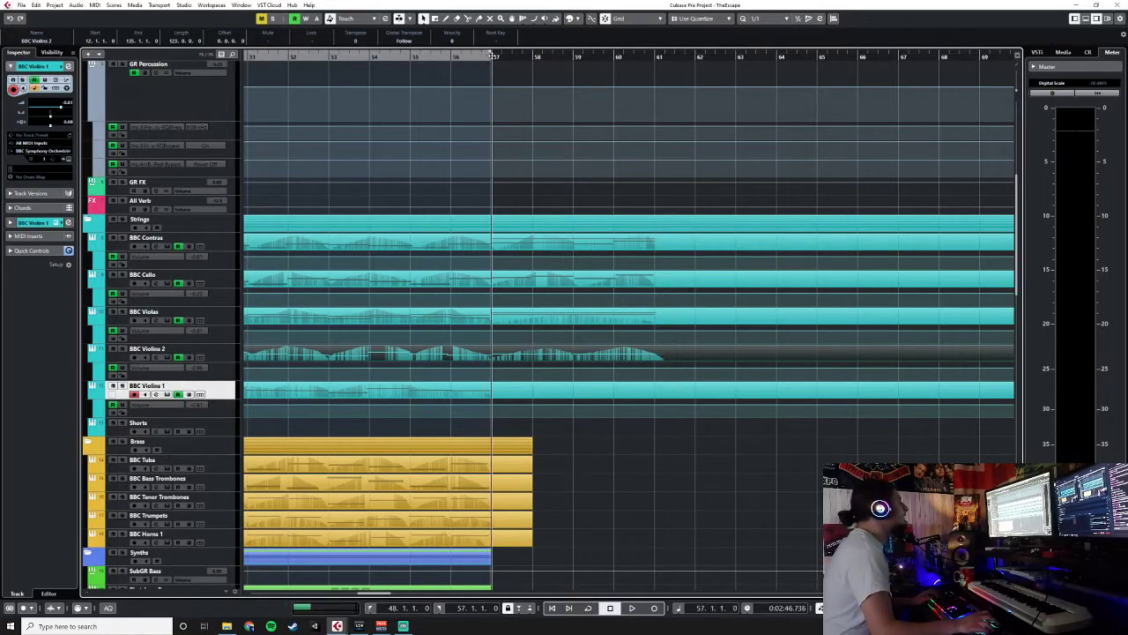
pyautogui.click(449, 58)
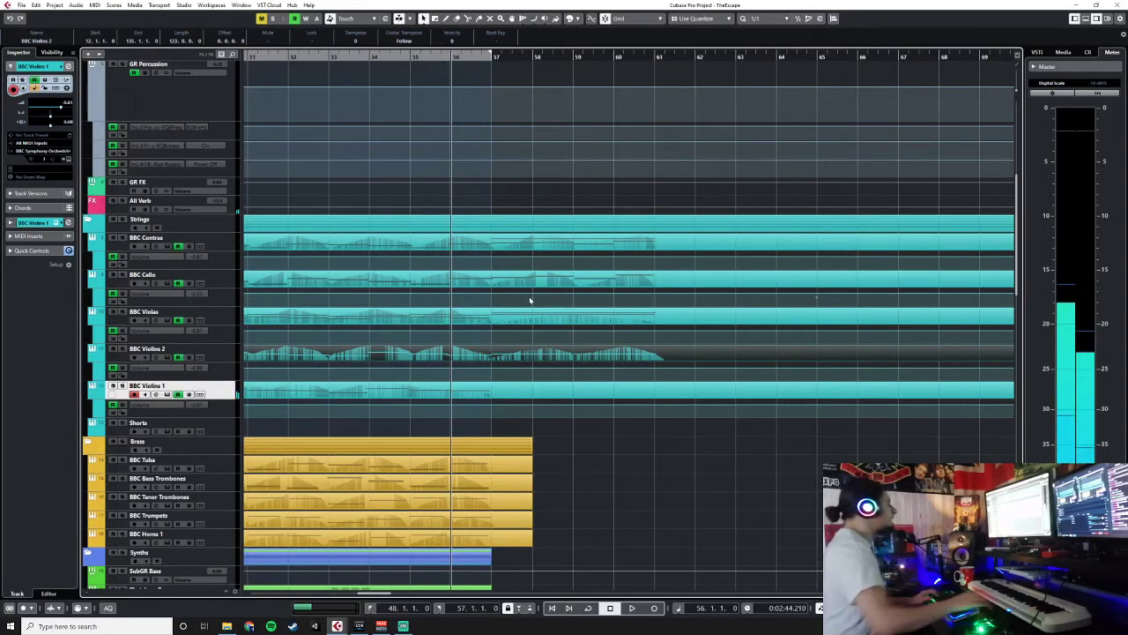
pyautogui.press('KP_Multiply')
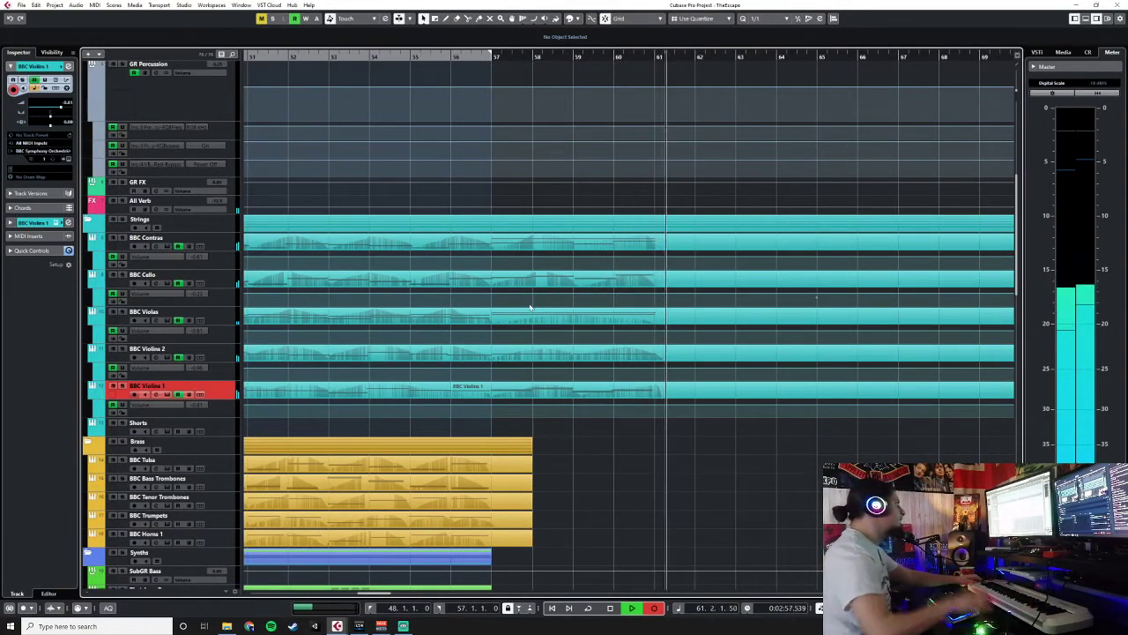
pyautogui.press('space')
pyautogui.rightClick(633, 395)
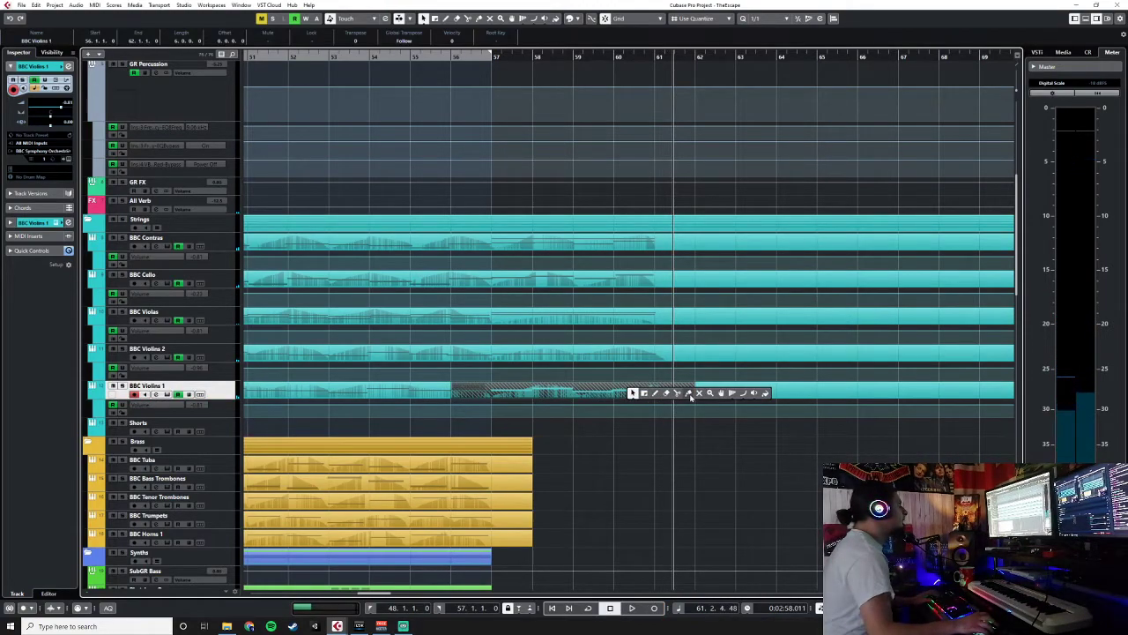
pyautogui.click(634, 394)
pyautogui.rightClick(703, 388)
pyautogui.click(702, 389)
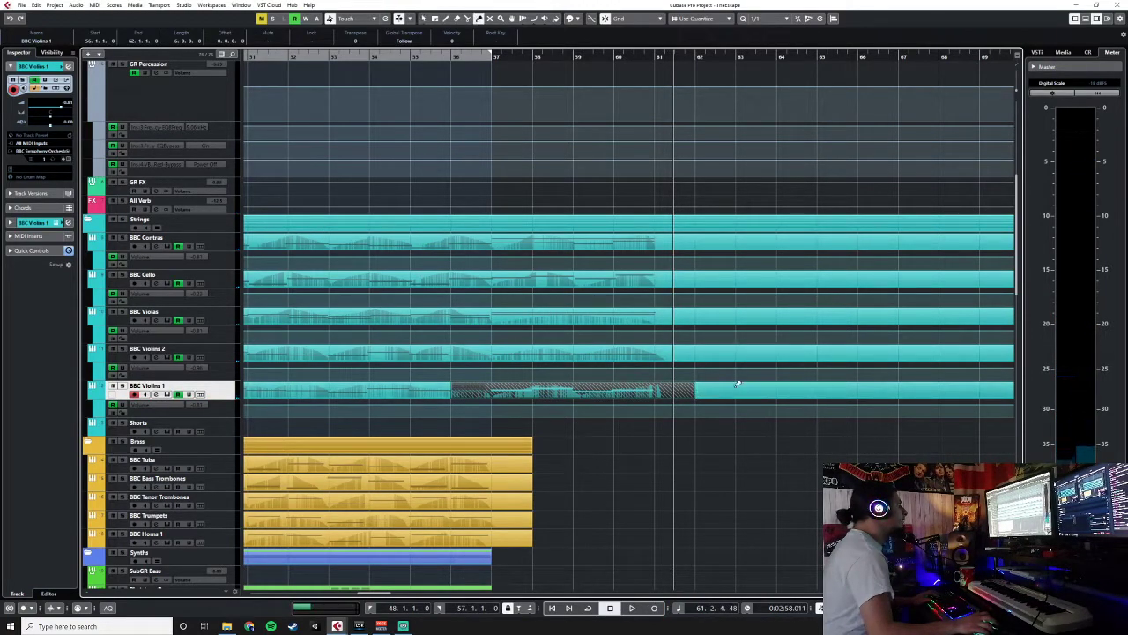
# Examine the timing of the new BBC Violins 1 notes between bars 57 and 61 in the key editor
pyautogui.doubleClick(592, 395)
pyautogui.moveTo(602, 413); pyautogui.dragTo(364, 470)
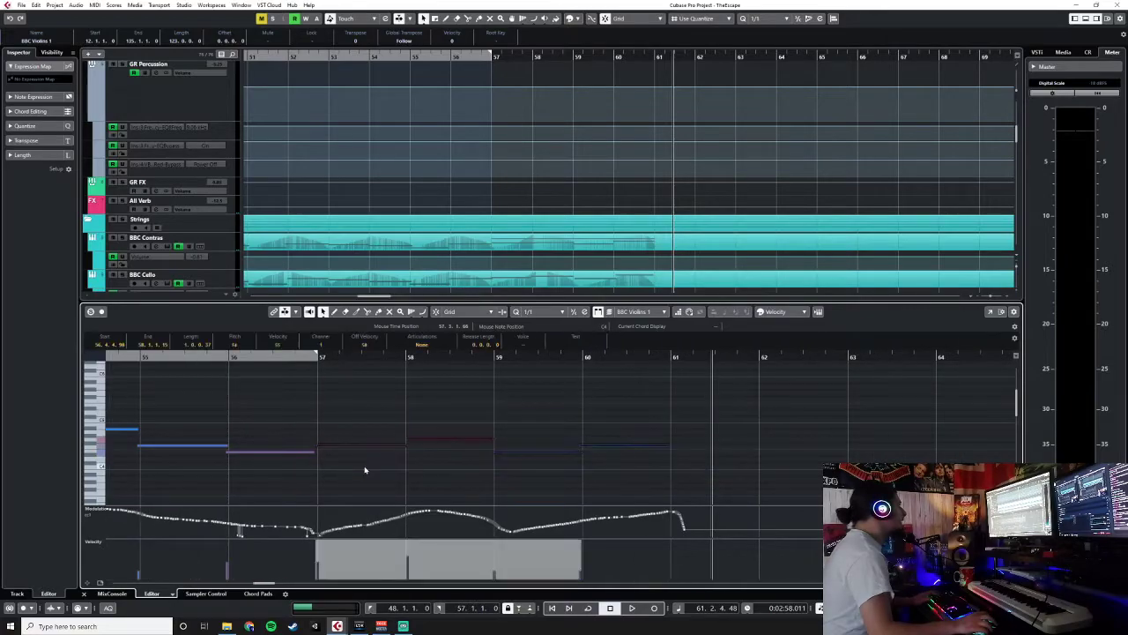
pyautogui.click(459, 395)
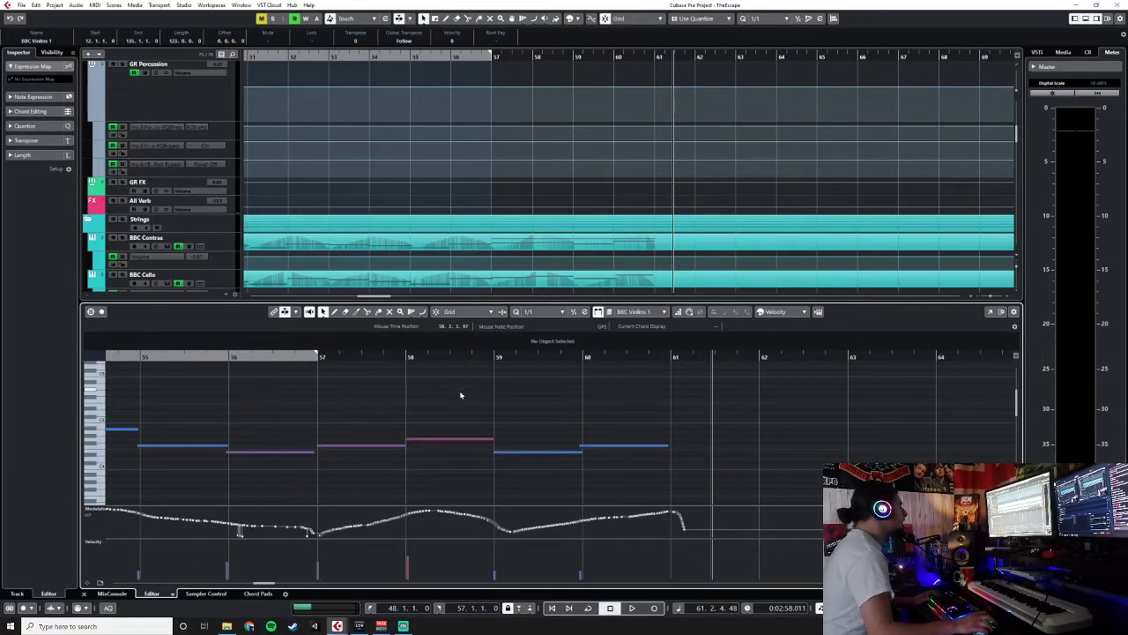
pyautogui.click(84, 593)
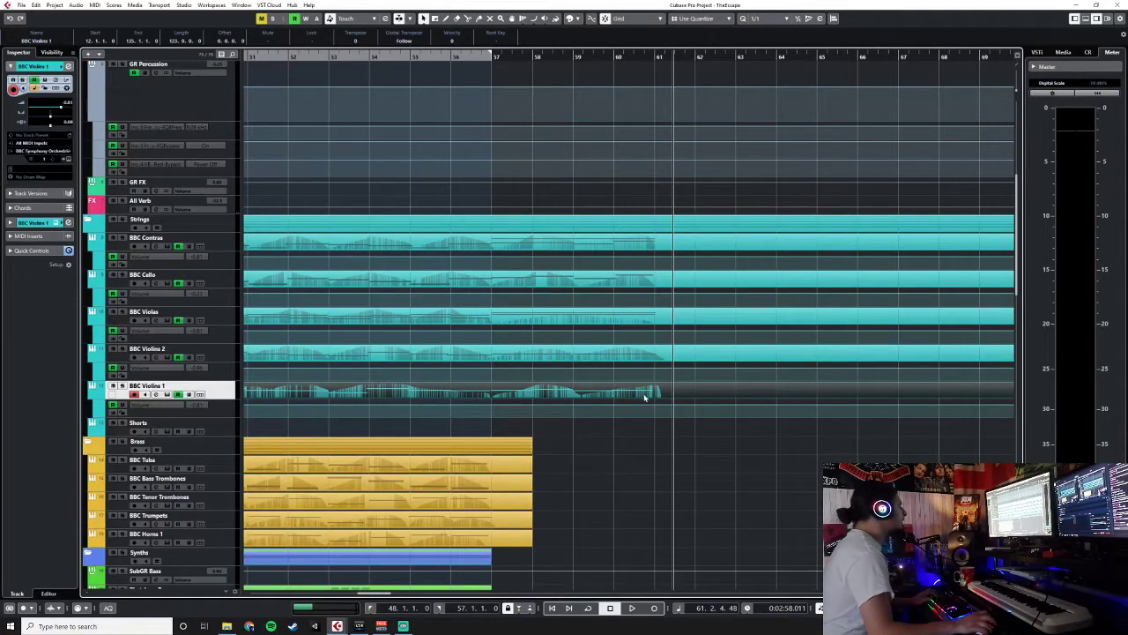
pyautogui.doubleClick(596, 390)
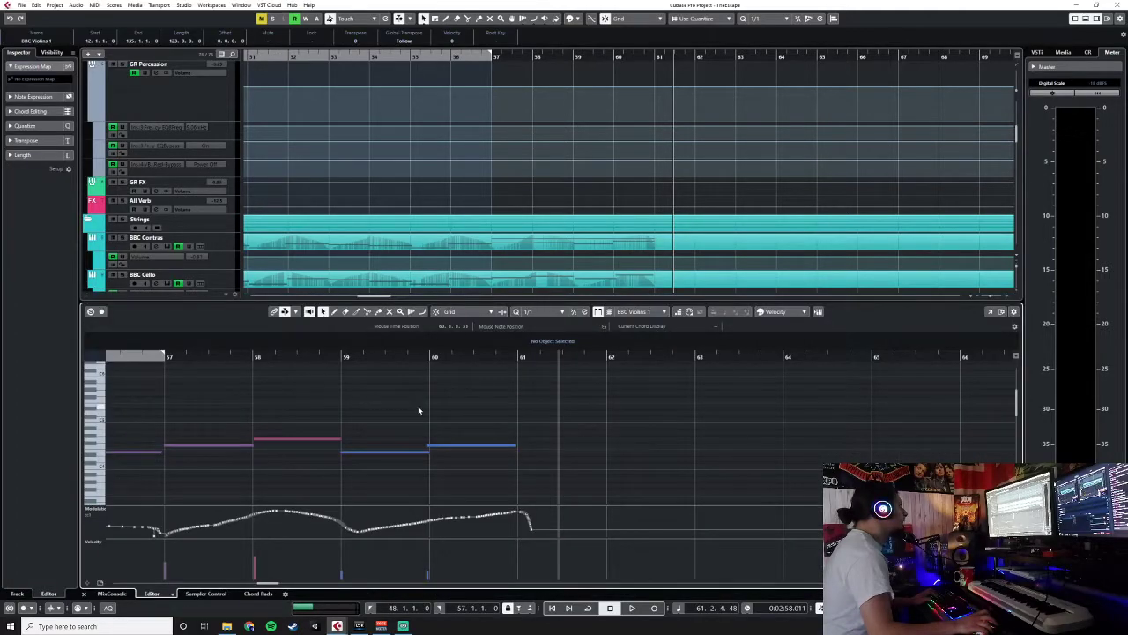
pyautogui.moveTo(122, 404); pyautogui.dragTo(340, 403)
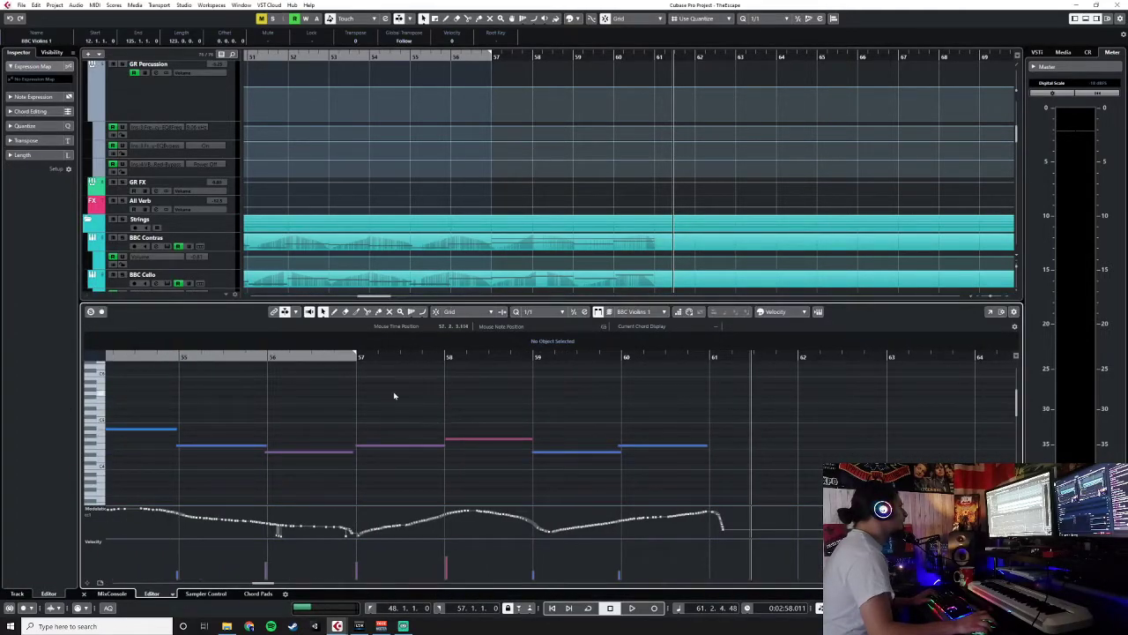
pyautogui.moveTo(405, 392); pyautogui.dragTo(667, 503)
# Play the arrangement from bar 56 while deleting the stray low modulation points in bar 56 of BBC Violins 1
pyautogui.click(304, 356)
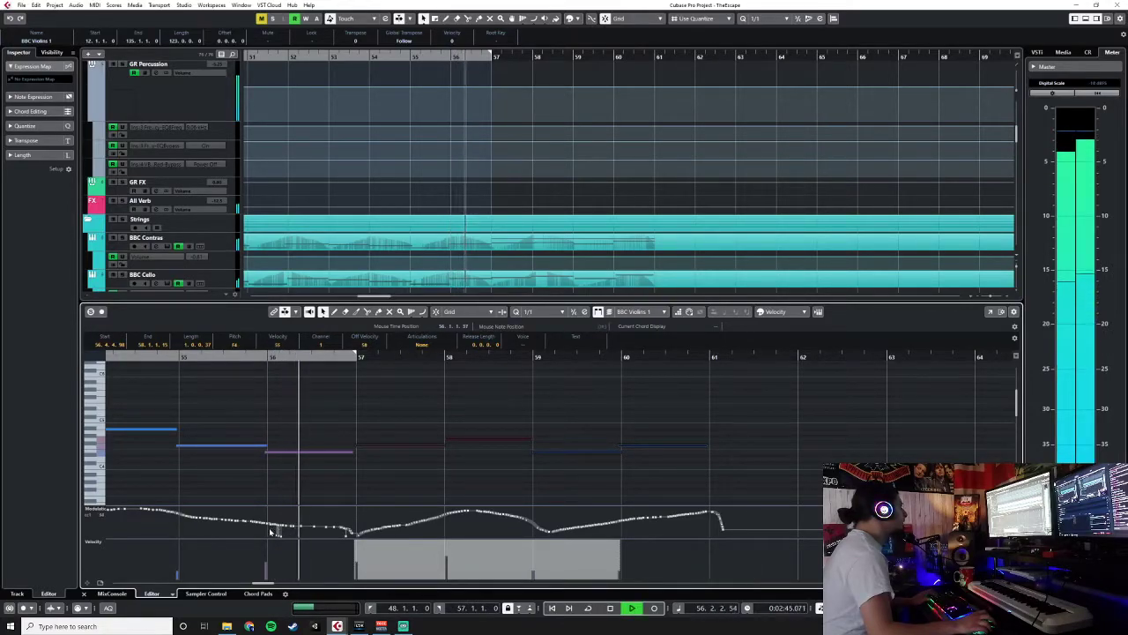
pyautogui.click(344, 536)
pyautogui.click(345, 534)
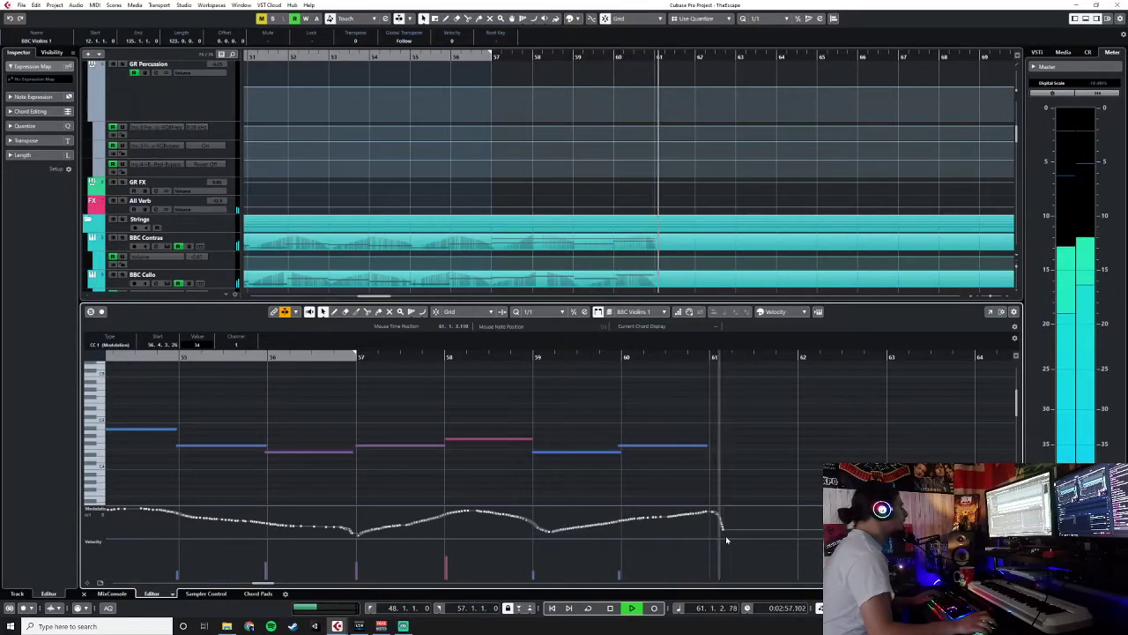
pyautogui.press('space')
pyautogui.hotkey('ctrl', 'e')
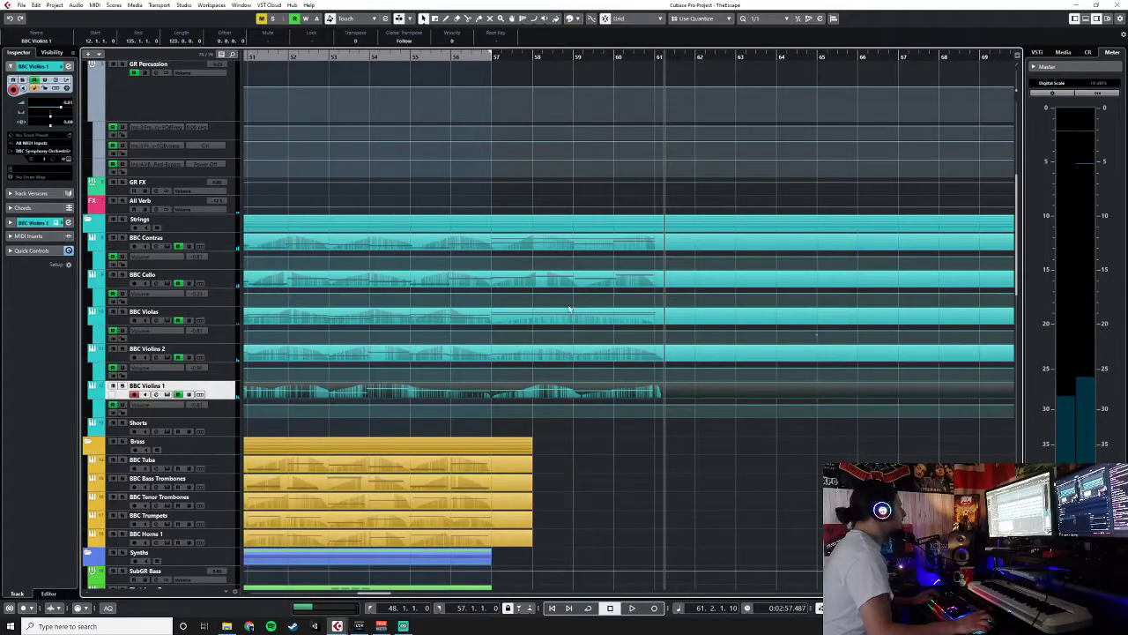
pyautogui.scroll(-3, 591, 327)
pyautogui.scroll(3, 602, 348)
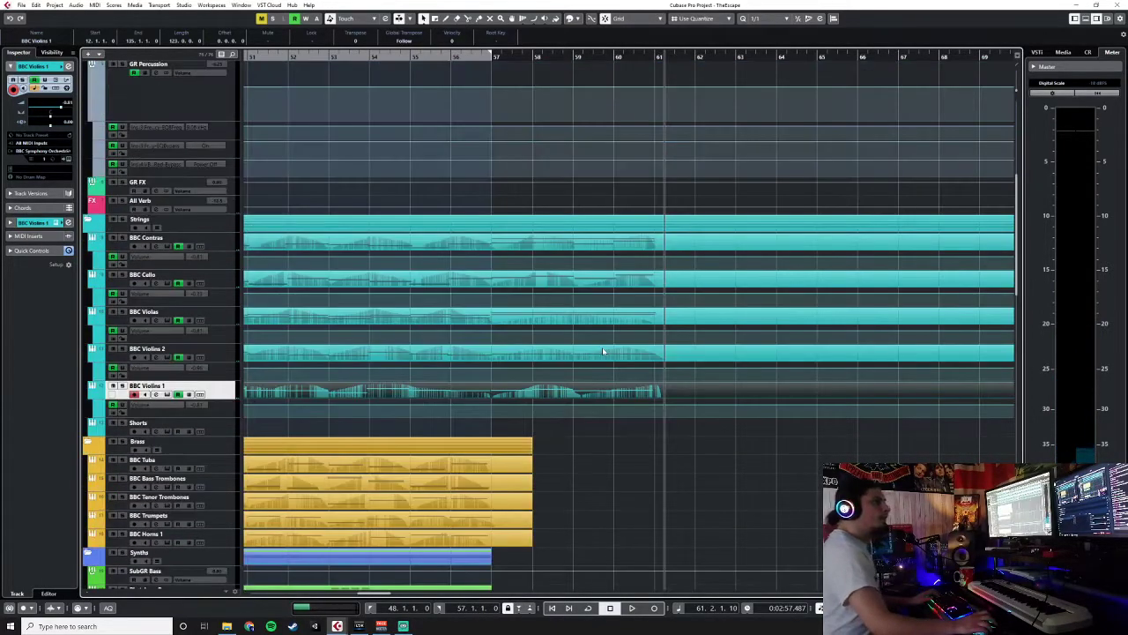
pyautogui.scroll(-3, 604, 351)
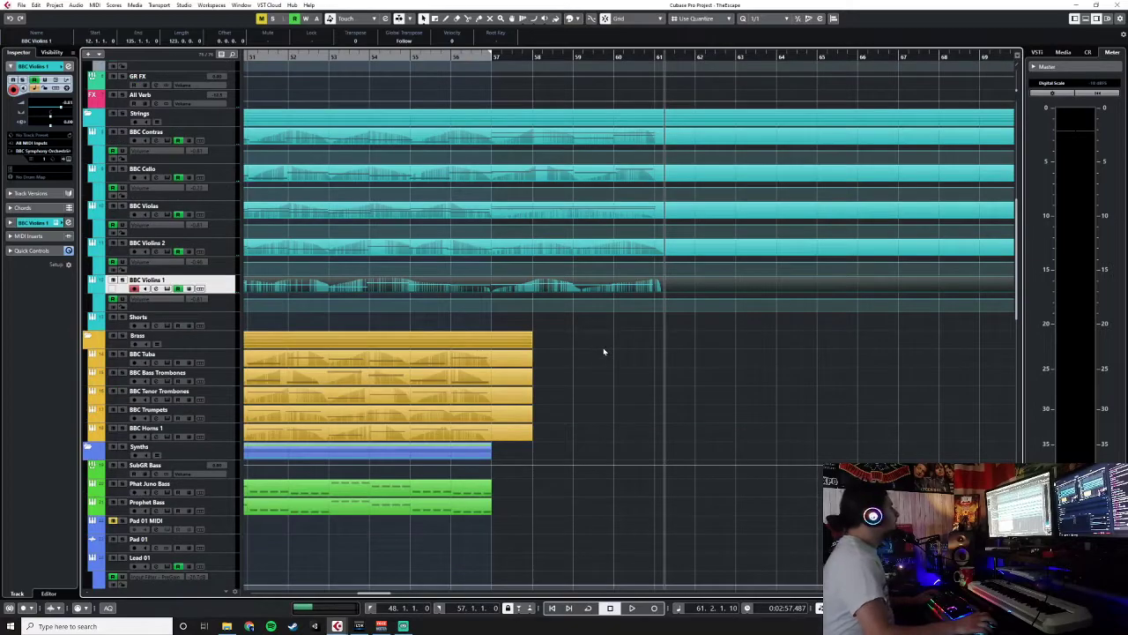
pyautogui.click(490, 57)
pyautogui.scroll(-6, 644, 423)
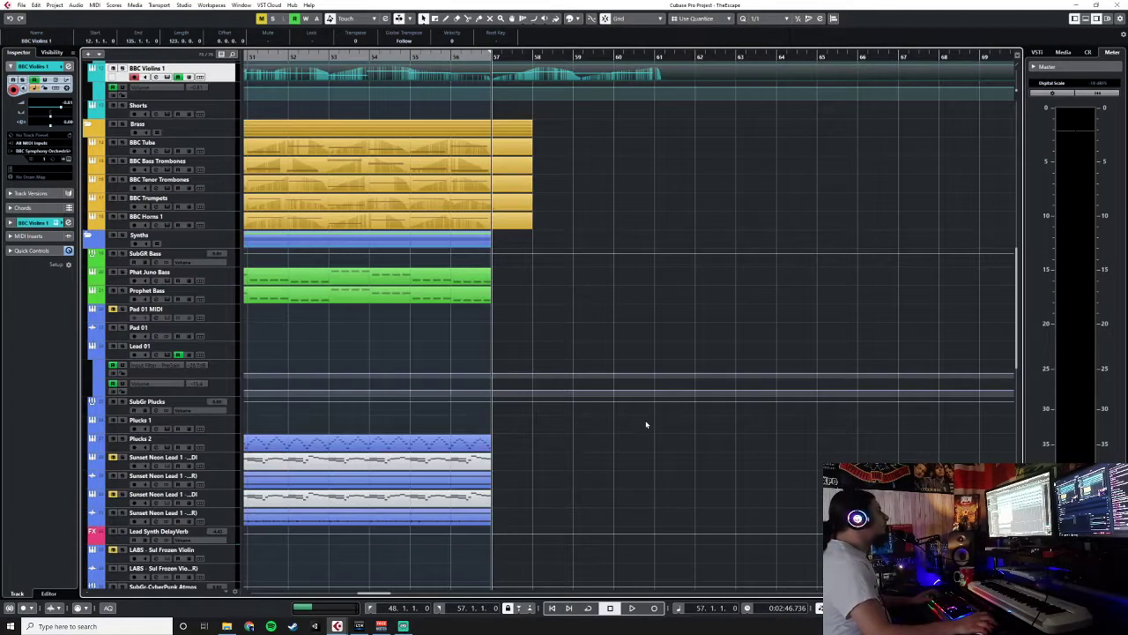
pyautogui.scroll(3, 644, 423)
pyautogui.scroll(3, 634, 417)
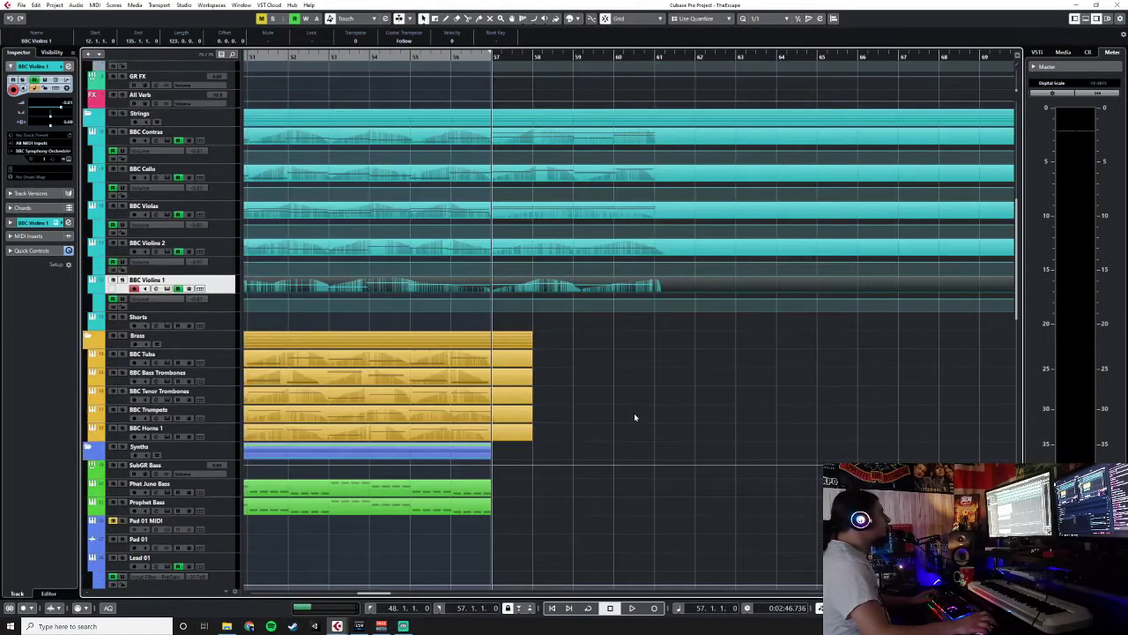
# Record a BBC Horns 1 take from bar 55 to about bar 61 and glue it to the existing part
pyautogui.click(410, 56)
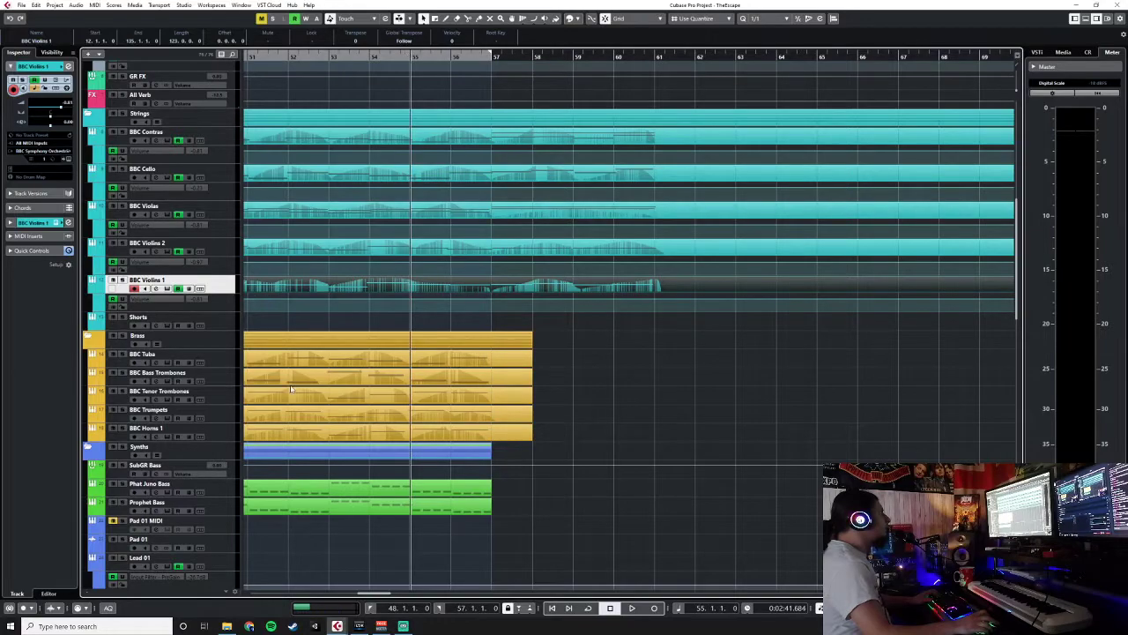
pyautogui.click(225, 364)
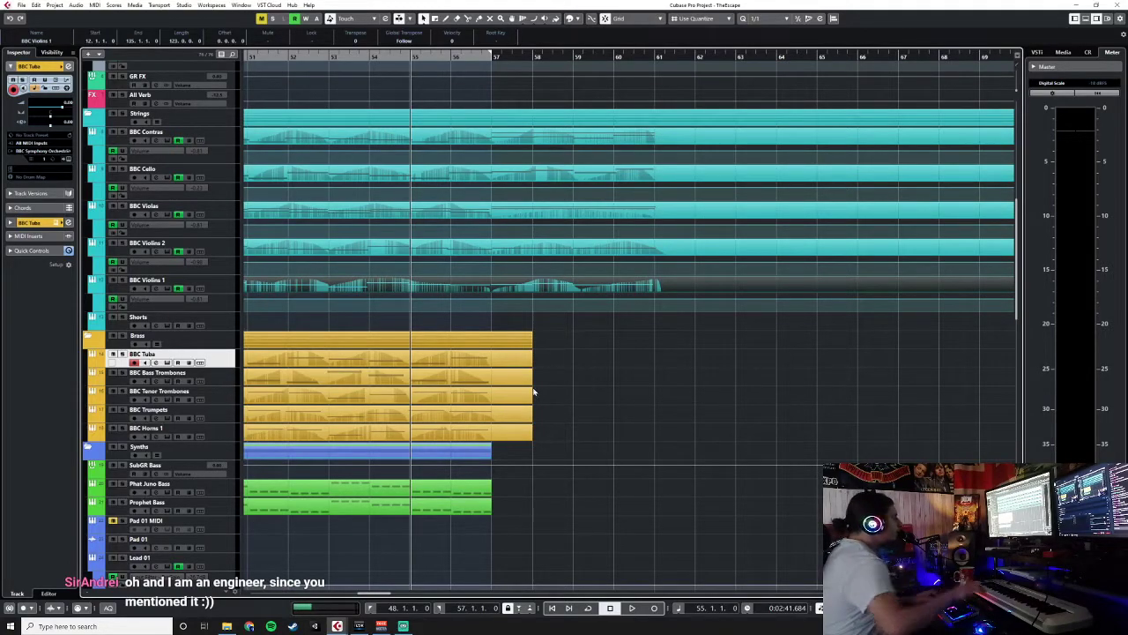
pyautogui.click(222, 427)
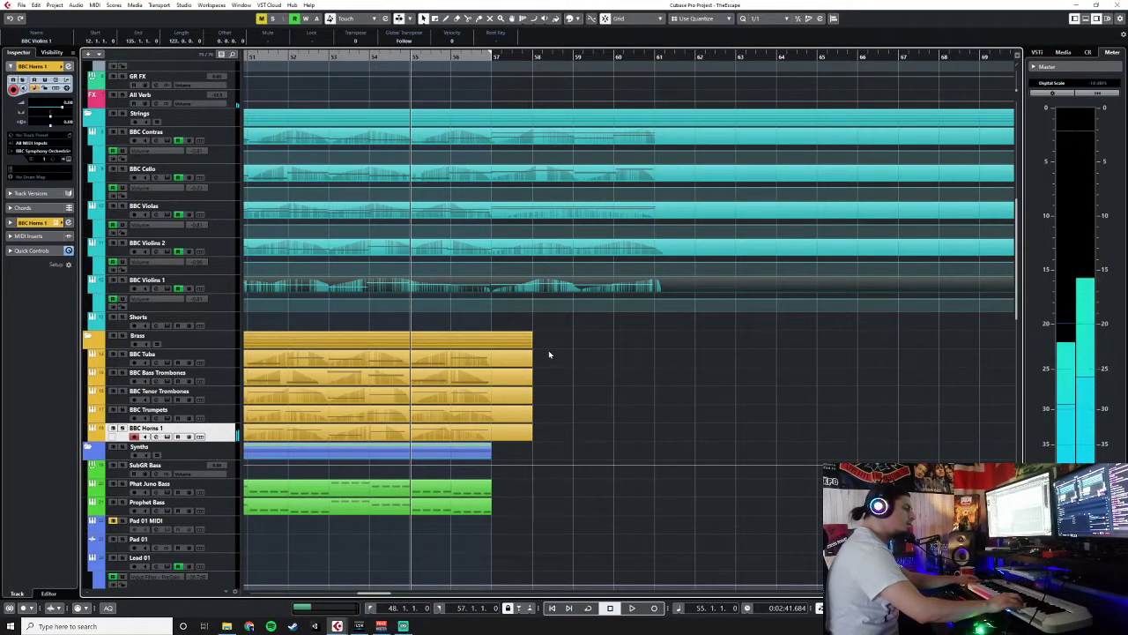
pyautogui.press('KP_Multiply')
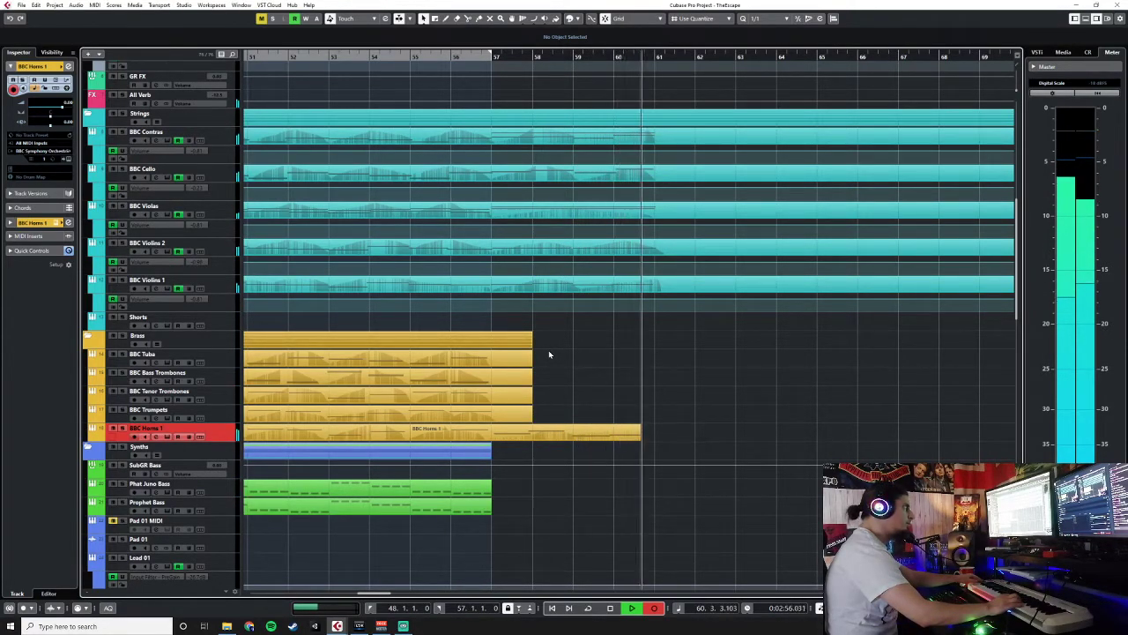
pyautogui.press('space')
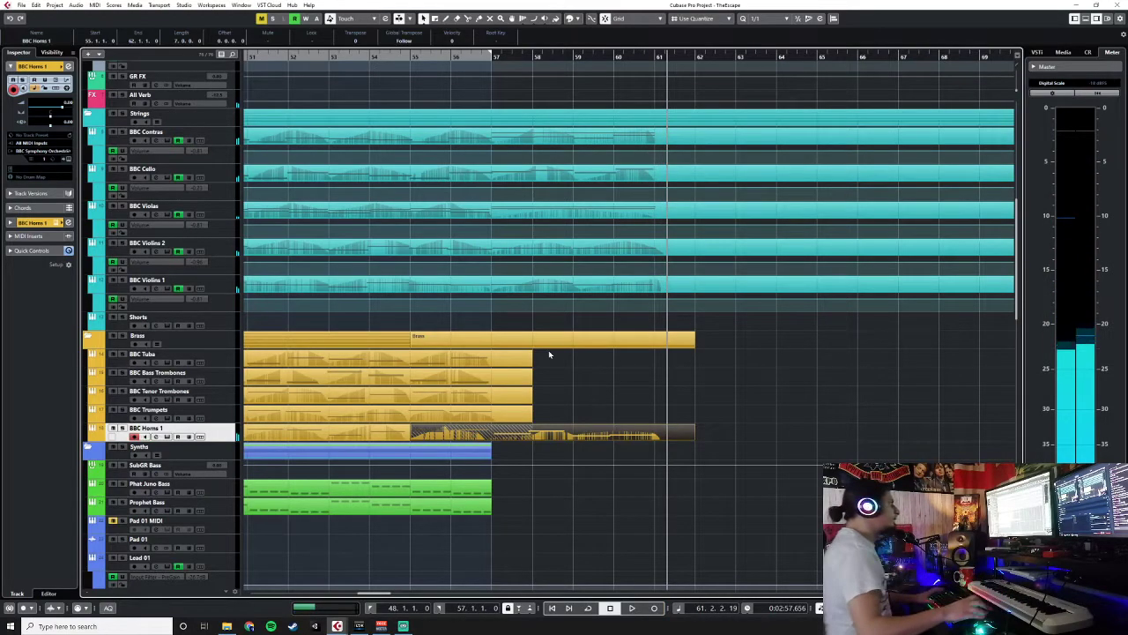
pyautogui.press('5')
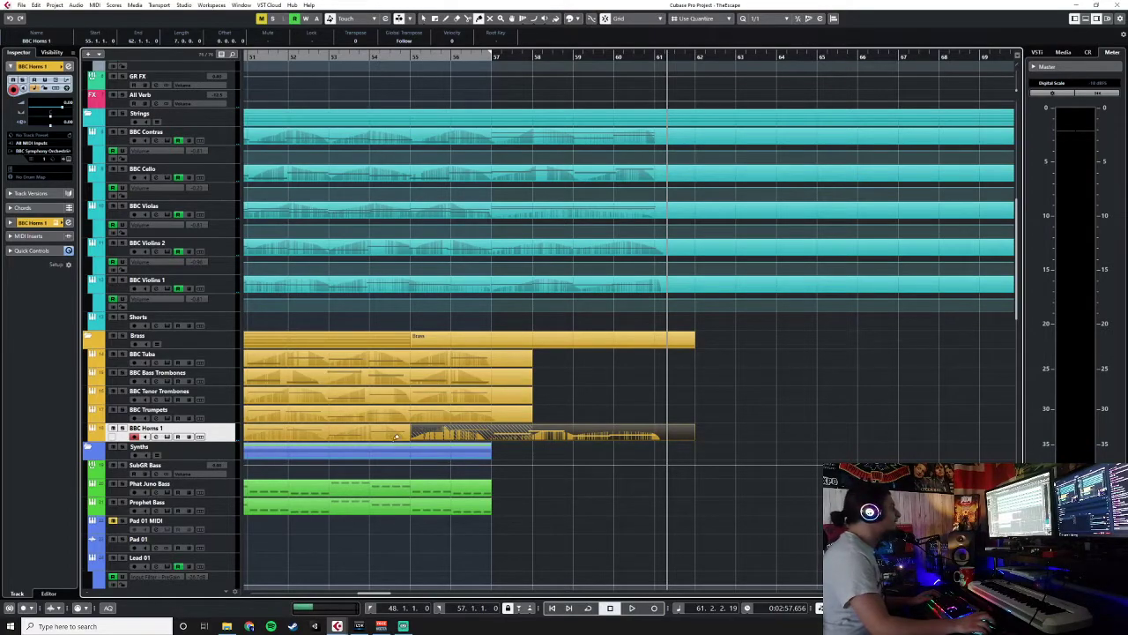
pyautogui.click(326, 432)
pyautogui.press('1')
# Move the first new BBC Horns 1 note slightly earlier in the key editor so it starts at bar 57
pyautogui.click(547, 441)
pyautogui.doubleClick(547, 440)
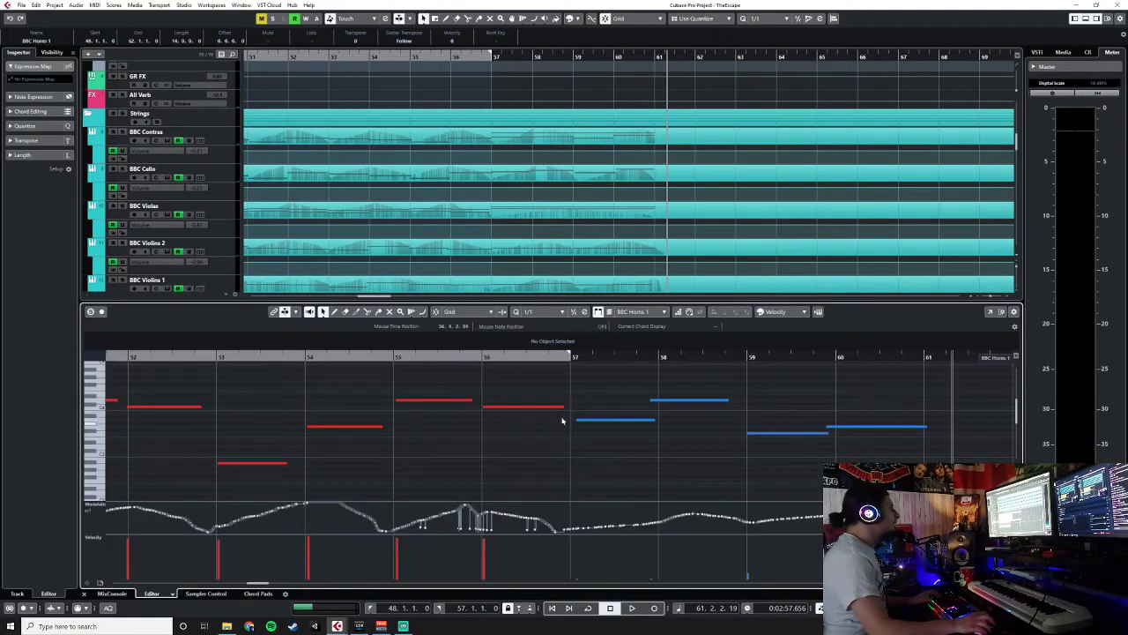
pyautogui.moveTo(617, 377); pyautogui.dragTo(881, 474)
pyautogui.click(689, 422)
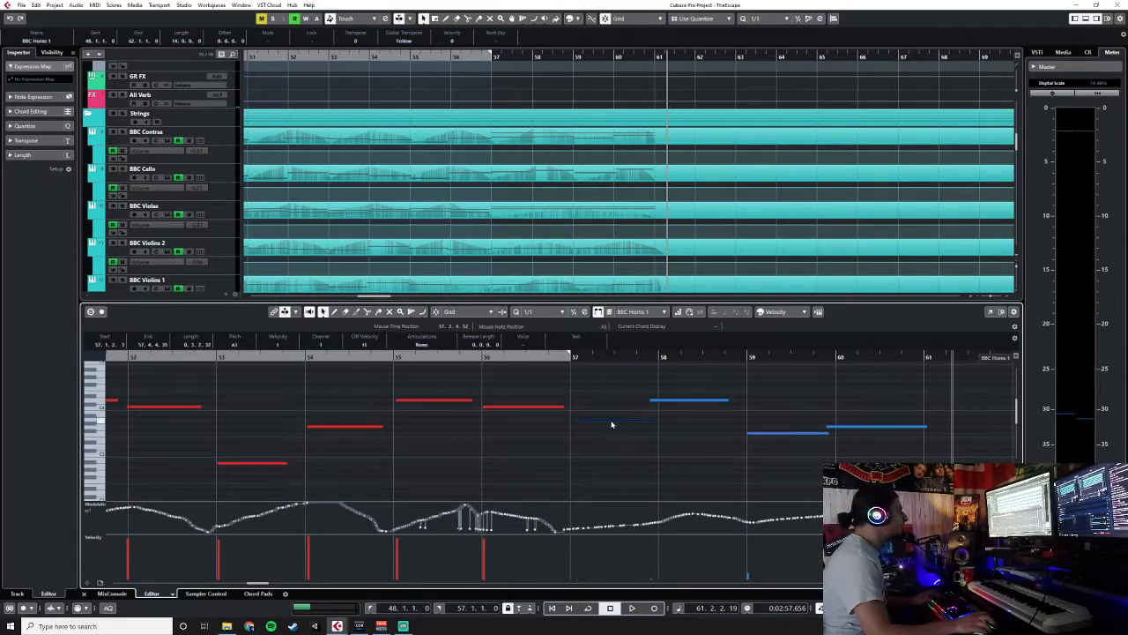
pyautogui.moveTo(609, 423); pyautogui.dragTo(607, 421)
# Trim the last BBC Horns 1 note to end before bar 61 and make the final two notes meet just before bar 60
pyautogui.moveTo(924, 428); pyautogui.dragTo(898, 431)
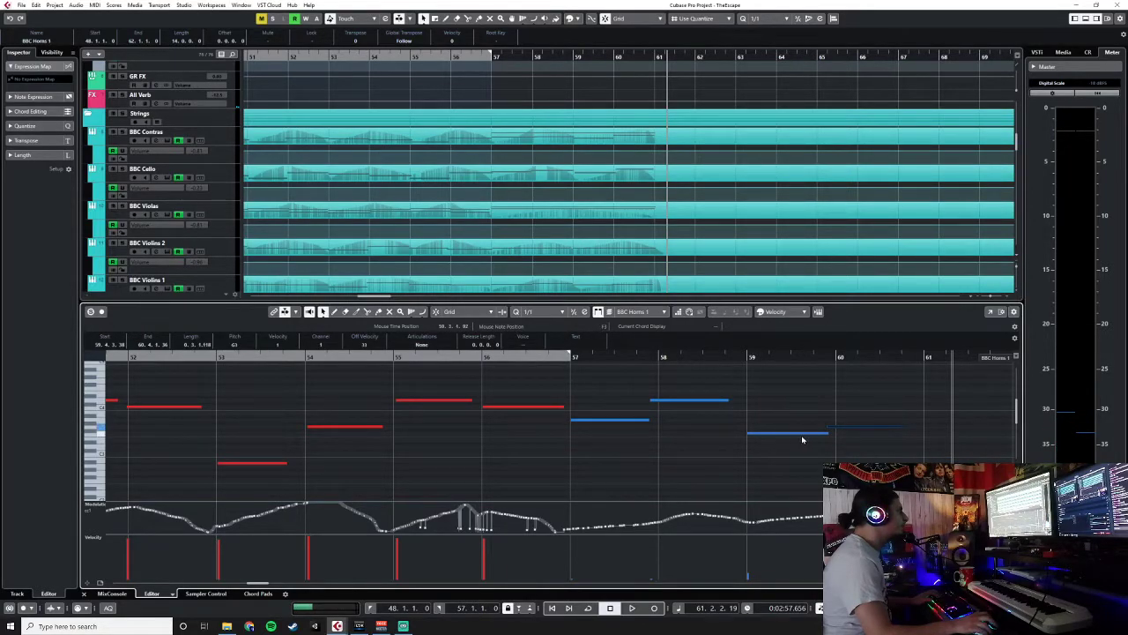
pyautogui.click(827, 432)
pyautogui.moveTo(829, 427); pyautogui.dragTo(822, 429)
# Shift the BBC Horns 1 modulation curve from bar 57 onward slightly earlier and delete the stray low modulation points in bars 55 and 56
pyautogui.moveTo(823, 520); pyautogui.dragTo(568, 527)
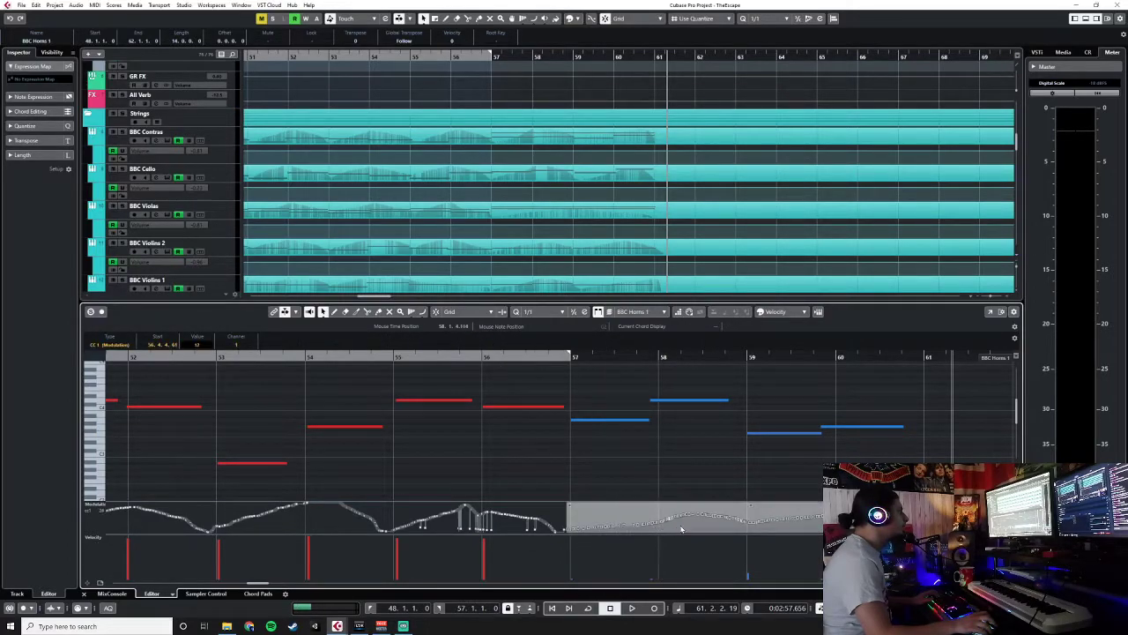
pyautogui.moveTo(680, 529); pyautogui.dragTo(674, 527)
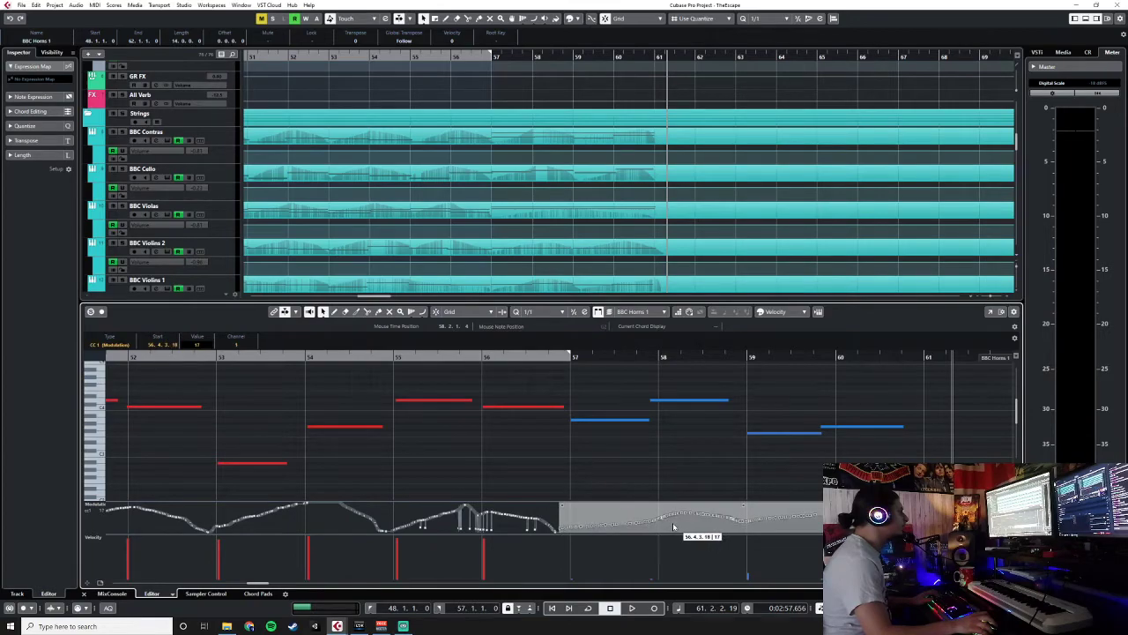
pyautogui.click(526, 532)
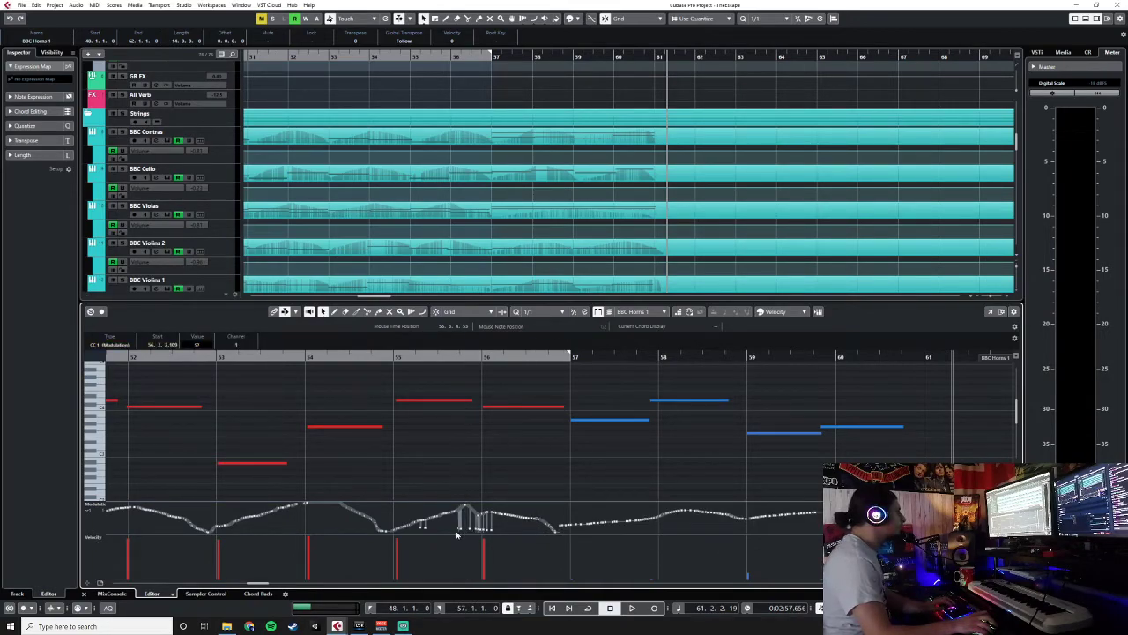
pyautogui.press('Delete')
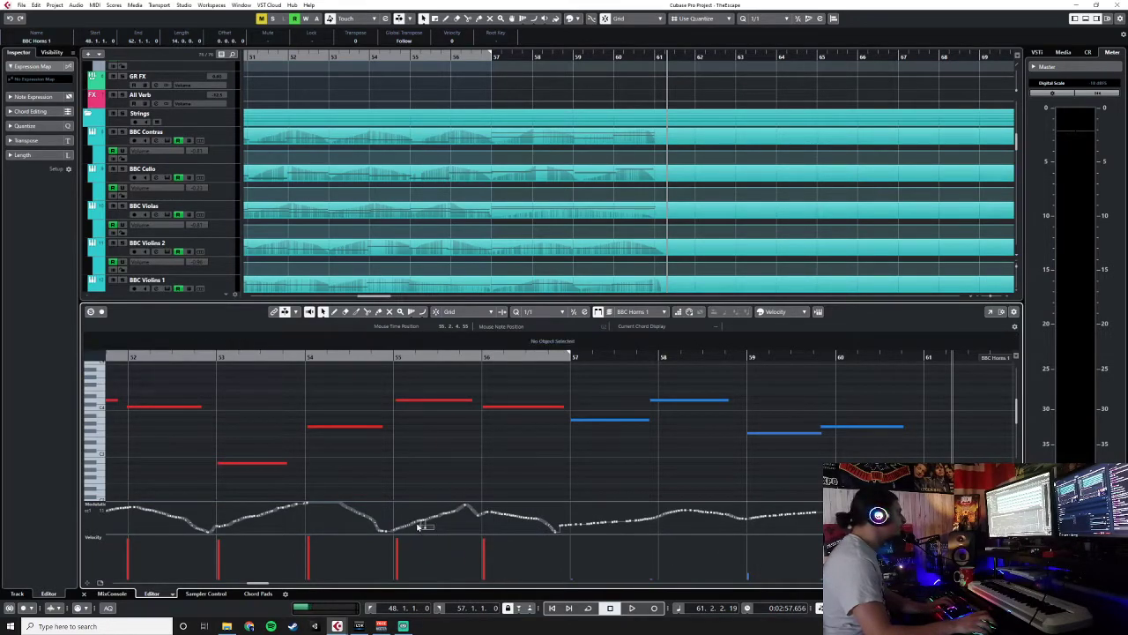
pyautogui.click(422, 527)
# Play the arrangement from bar 55 to bar 61 to check the BBC Horns 1 part, and close its key editor
pyautogui.press('space')
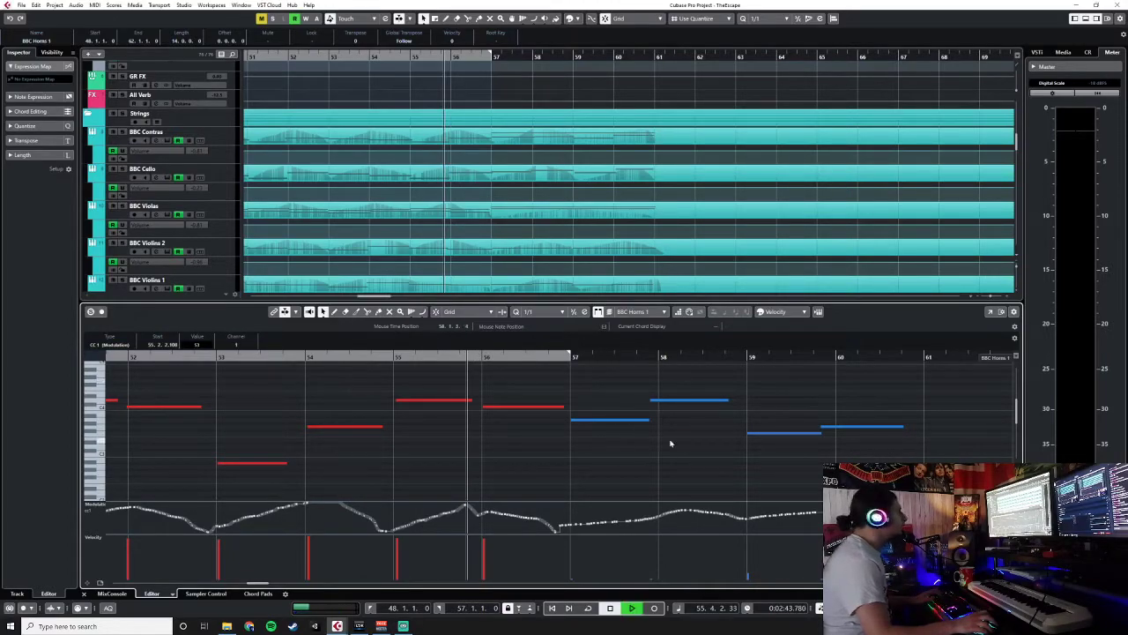
pyautogui.click(84, 593)
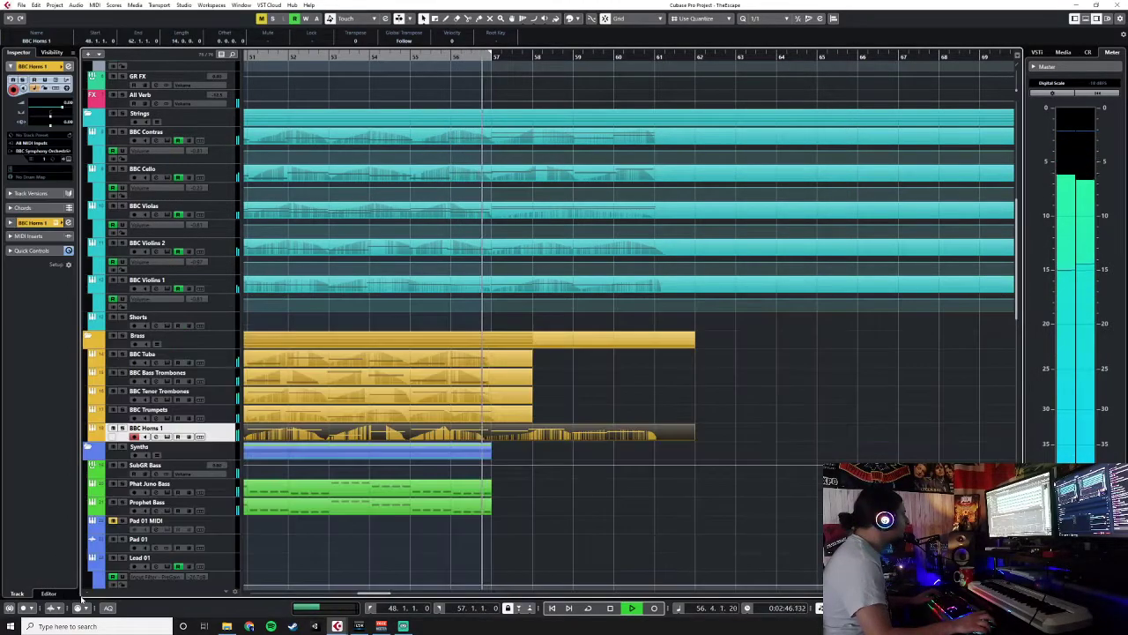
pyautogui.doubleClick(526, 432)
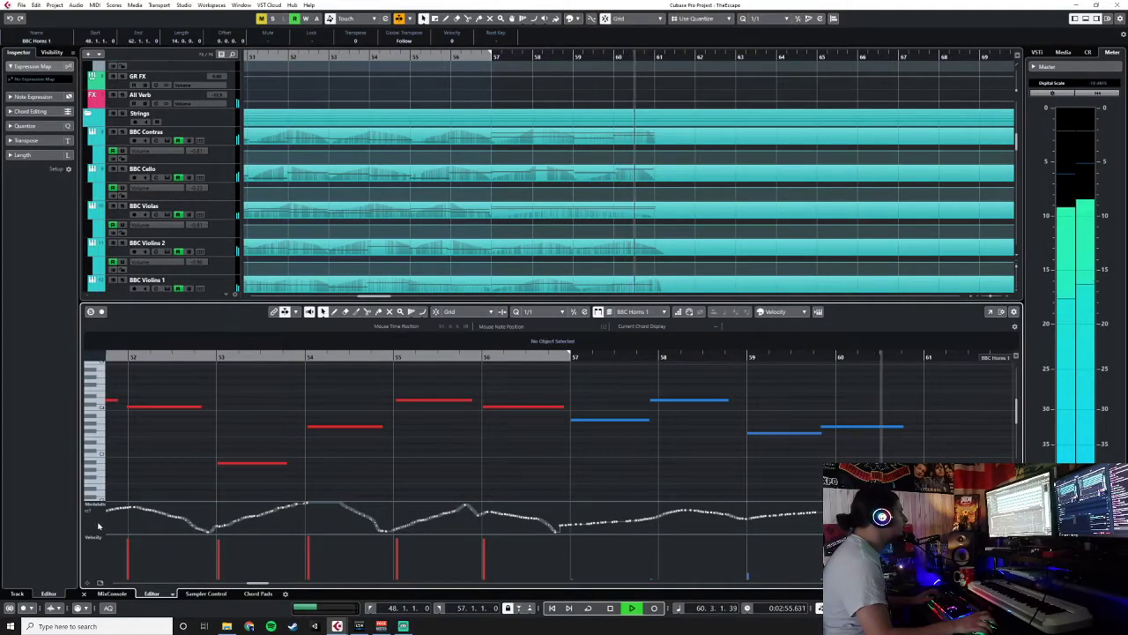
pyautogui.click(84, 595)
pyautogui.press('space')
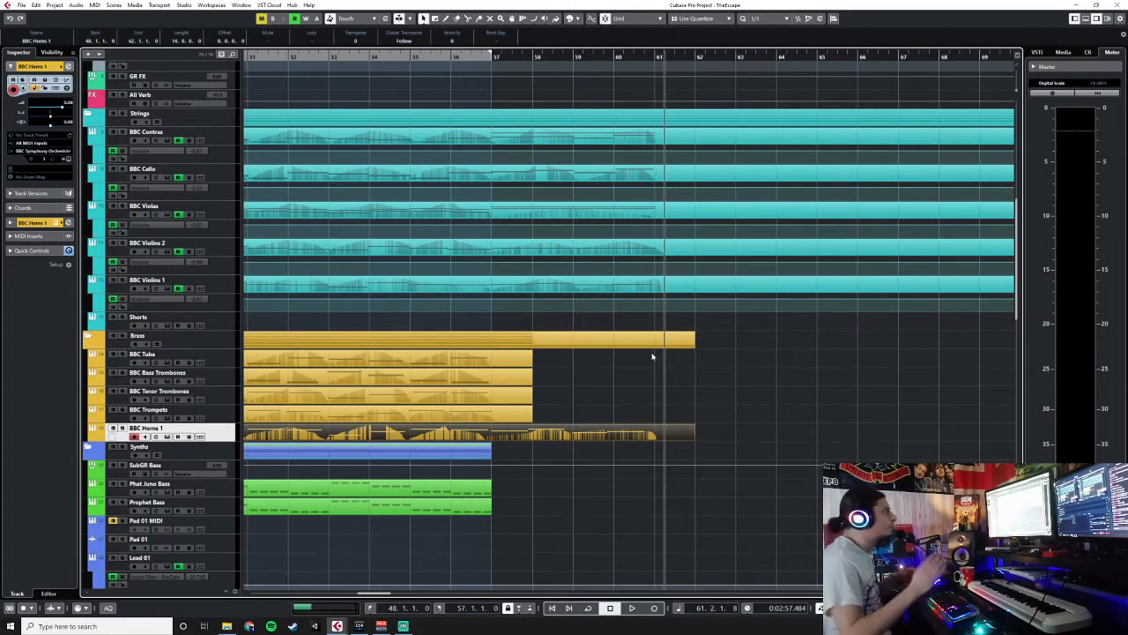
# Set the project quantize value to 1/4 and add a volume automation point at bar 57 on BBC Contras
pyautogui.scroll(2, 642, 349)
pyautogui.scroll(-2, 637, 345)
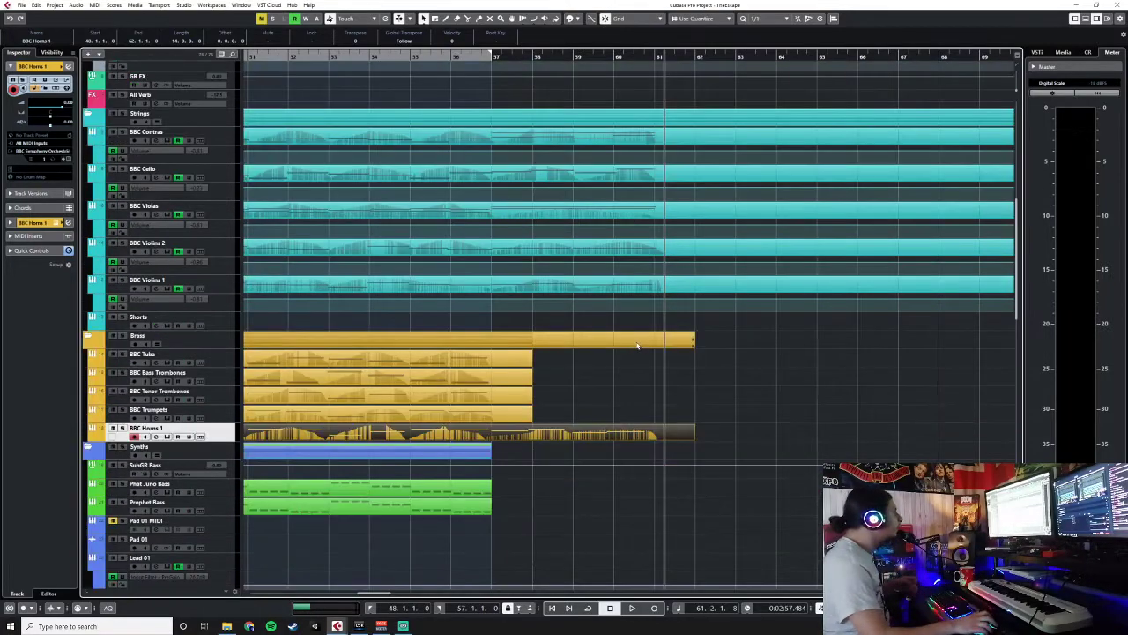
pyautogui.scroll(2, 515, 156)
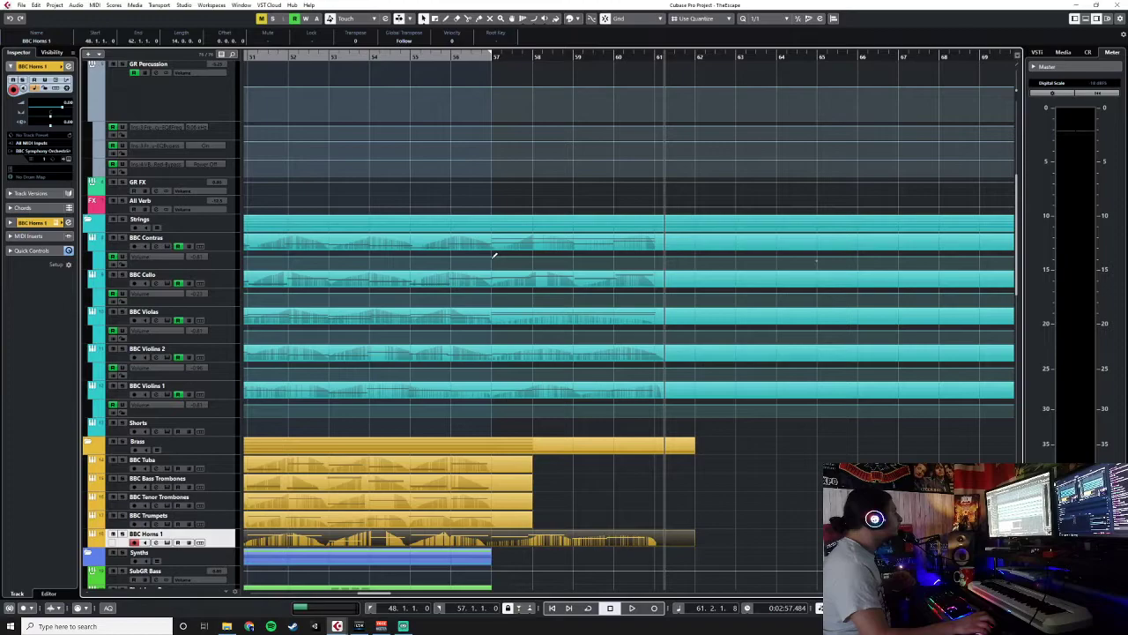
pyautogui.click(755, 18)
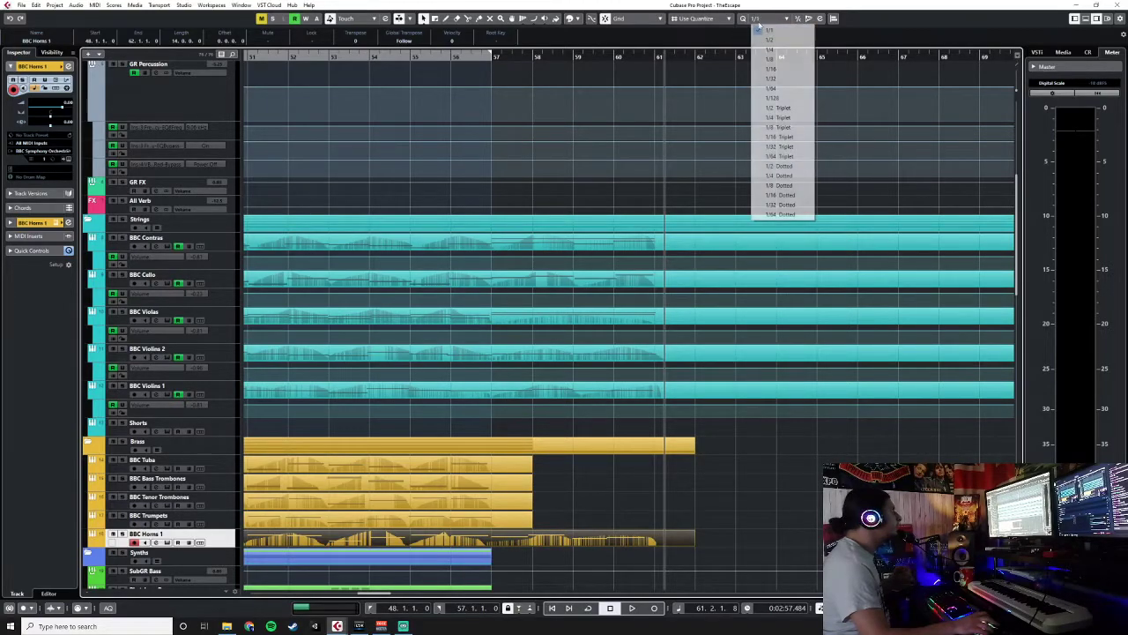
pyautogui.click(767, 46)
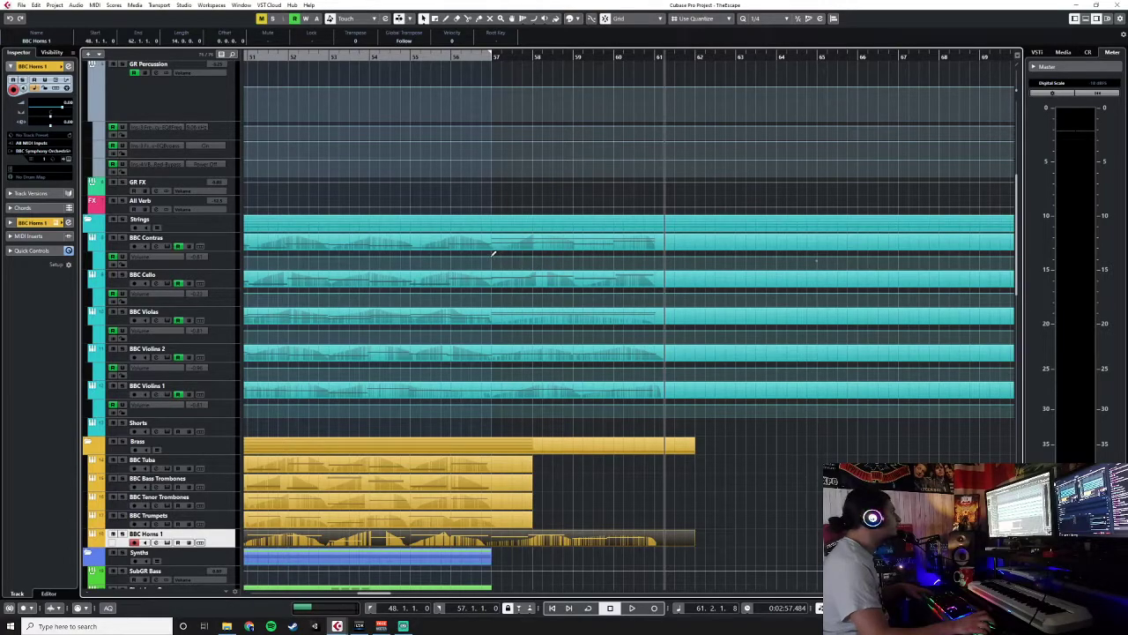
pyautogui.moveTo(492, 256); pyautogui.dragTo(491, 260)
pyautogui.hotkey('ctrl', 'z')
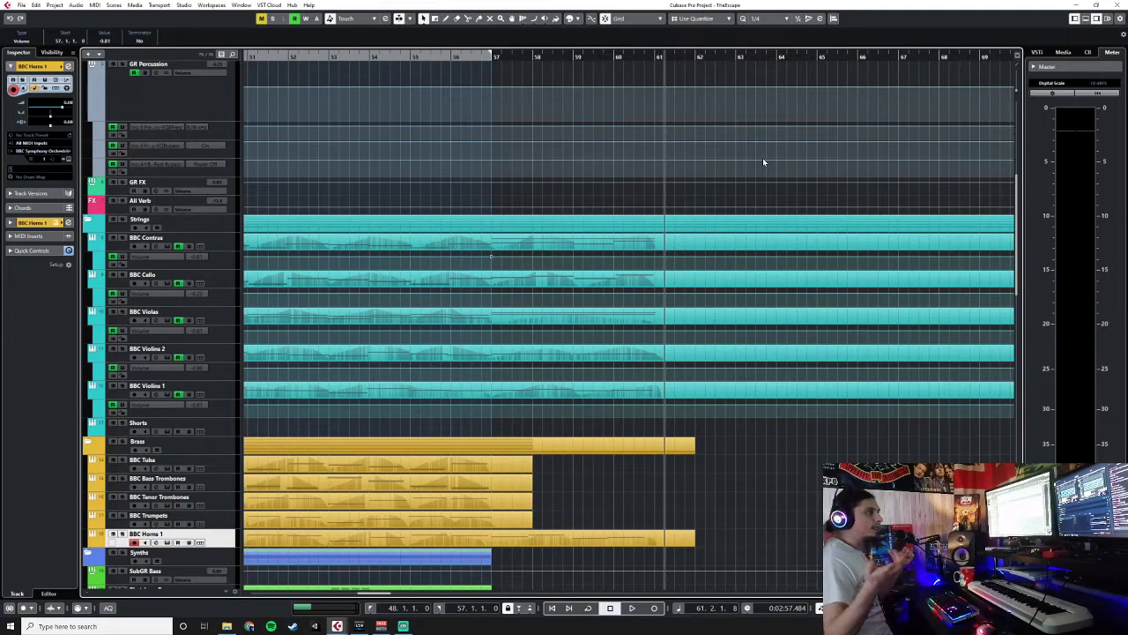
# Add BBC Contras volume points for a slight dip mid-bar 57, a rise at bar 58 and a fall to -12.7 at bar 59
pyautogui.scroll(3, 521, 282)
pyautogui.scroll(-2, 522, 282)
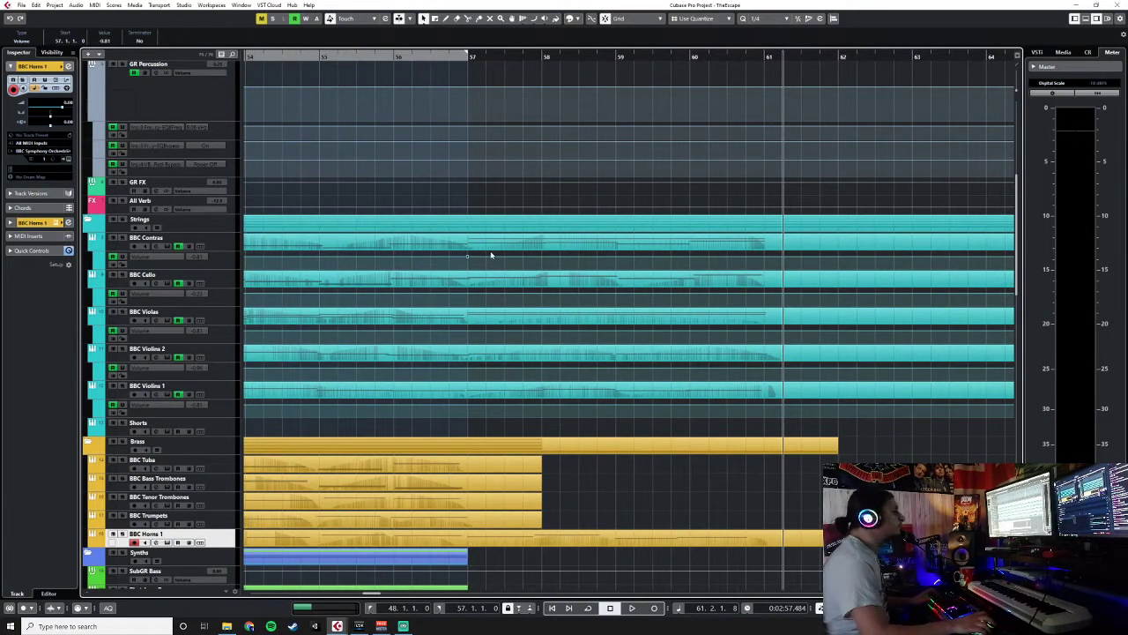
pyautogui.moveTo(490, 254)
pyautogui.mouseDown()
pyautogui.moveTo(485, 265)
pyautogui.moveTo(500, 262)
pyautogui.moveTo(480, 255)
pyautogui.moveTo(507, 257)
pyautogui.mouseUp()
pyautogui.moveTo(512, 261); pyautogui.dragTo(614, 264)
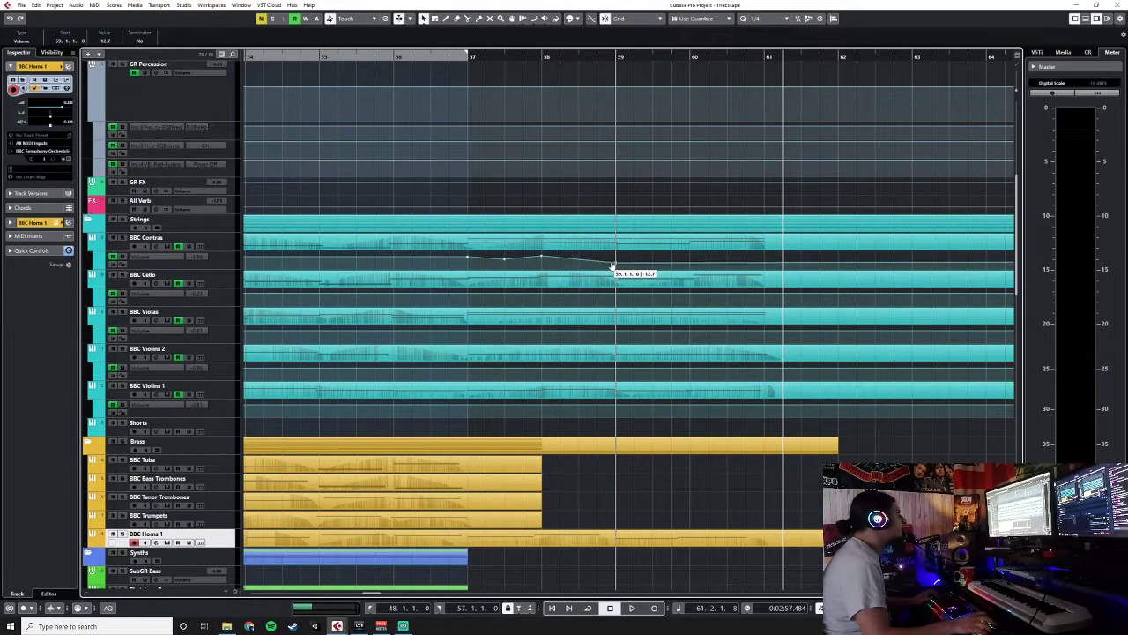
# While playing from bar 57, raise the BBC Contras volume at bar 60 and lower it to -18.5 at bar 61
pyautogui.click(460, 57)
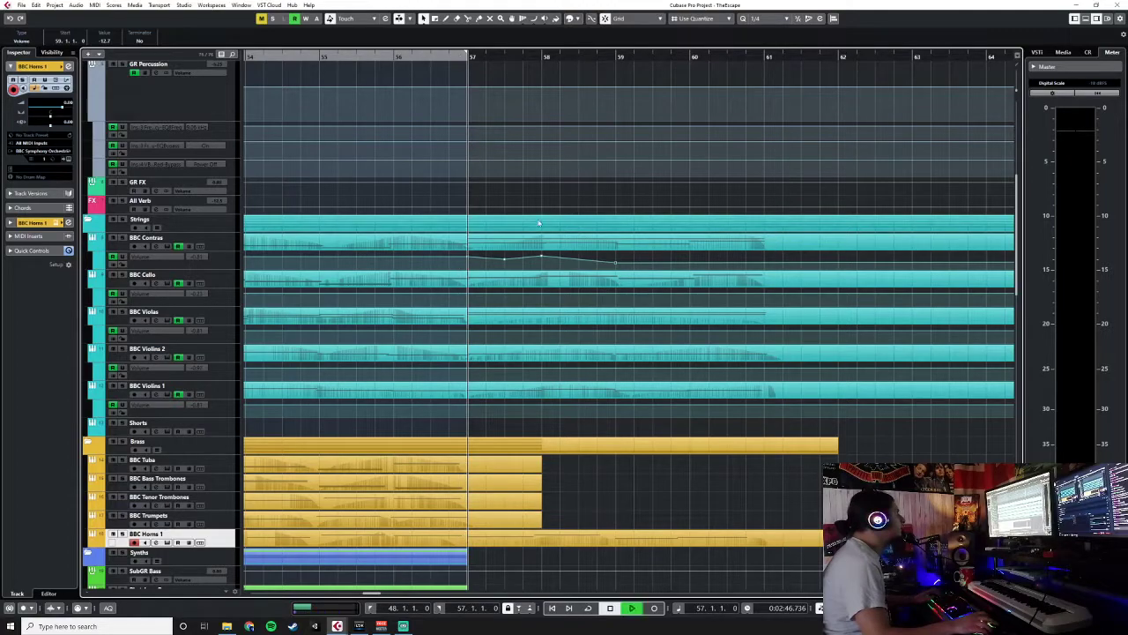
pyautogui.press('space')
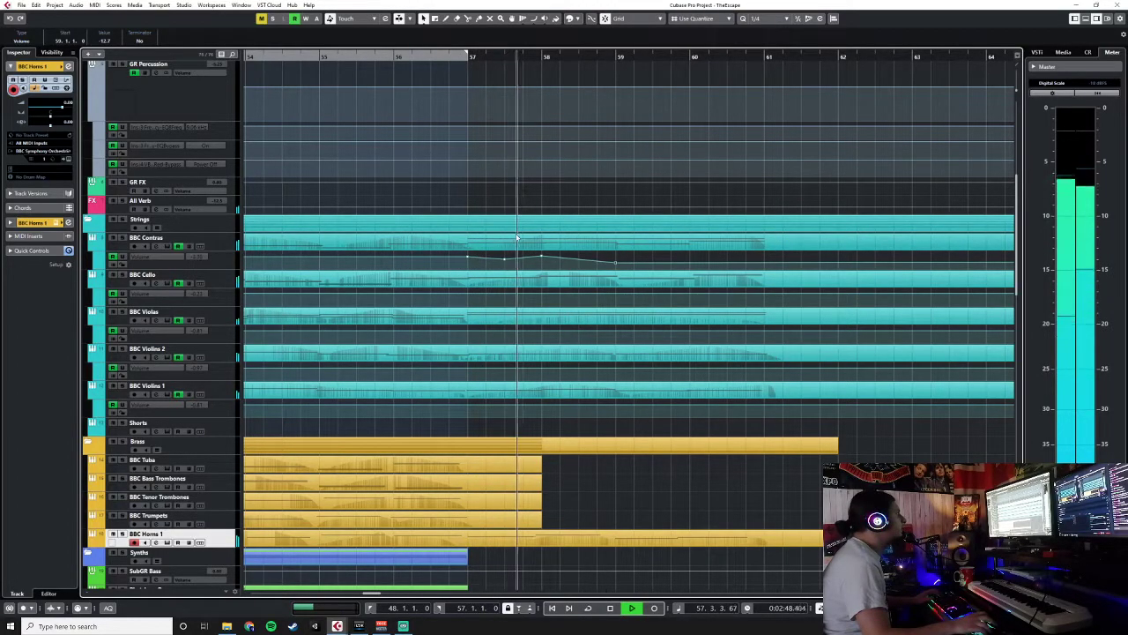
pyautogui.moveTo(629, 260); pyautogui.dragTo(761, 265)
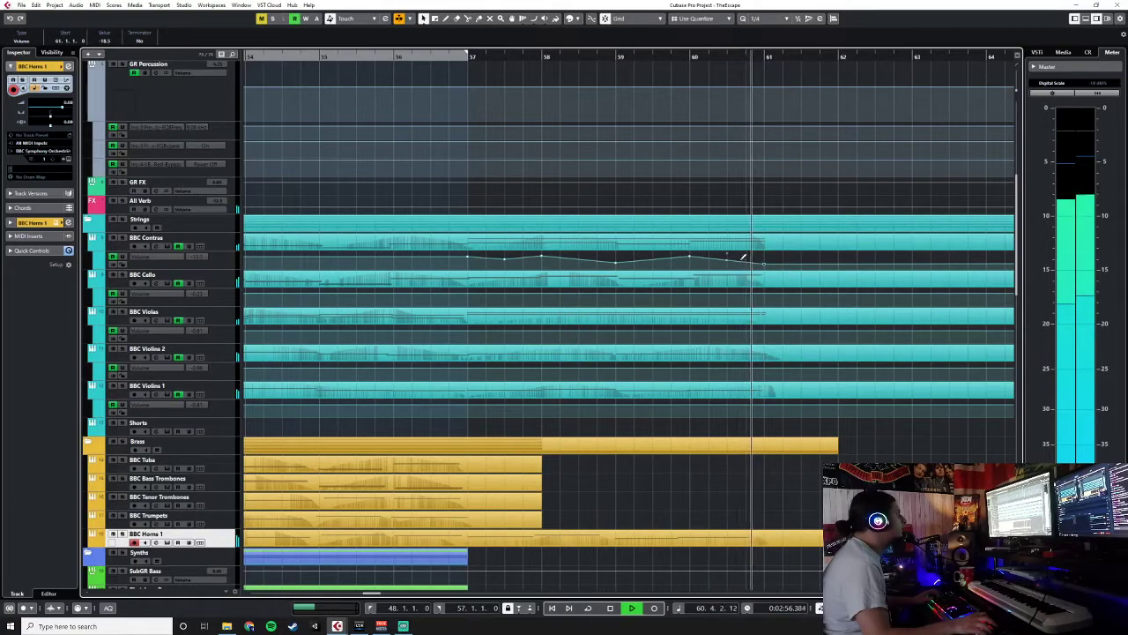
pyautogui.press('space')
# During playback from bar 56, add BBC Cello volume points at bar 57, a dip mid-bar 57 and -2.85 at bar 58
pyautogui.click(453, 56)
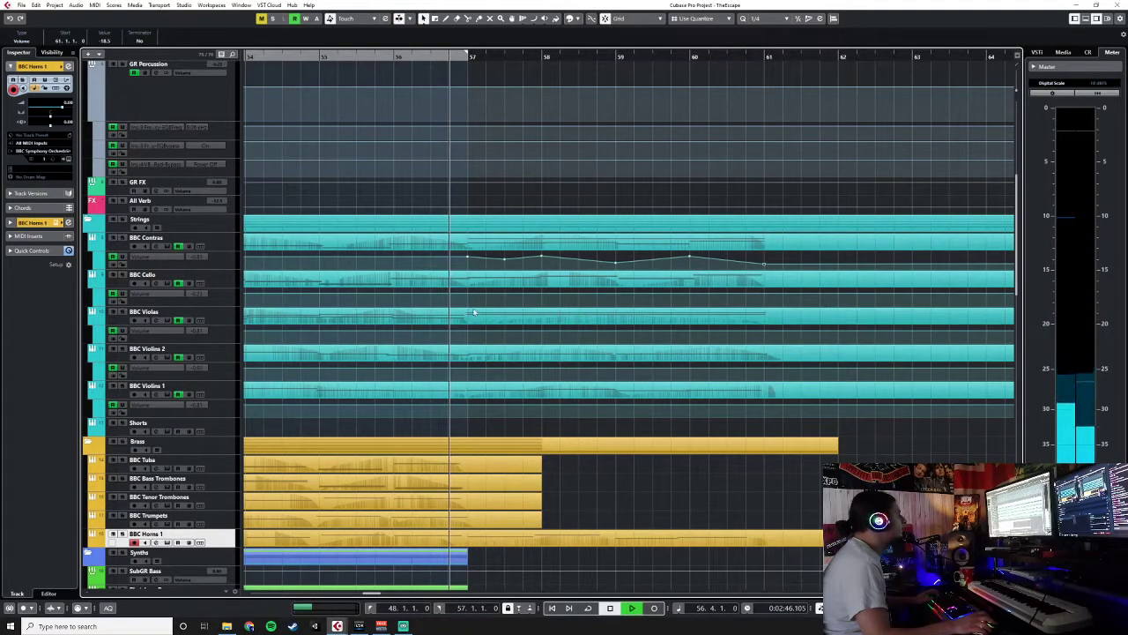
pyautogui.press('space')
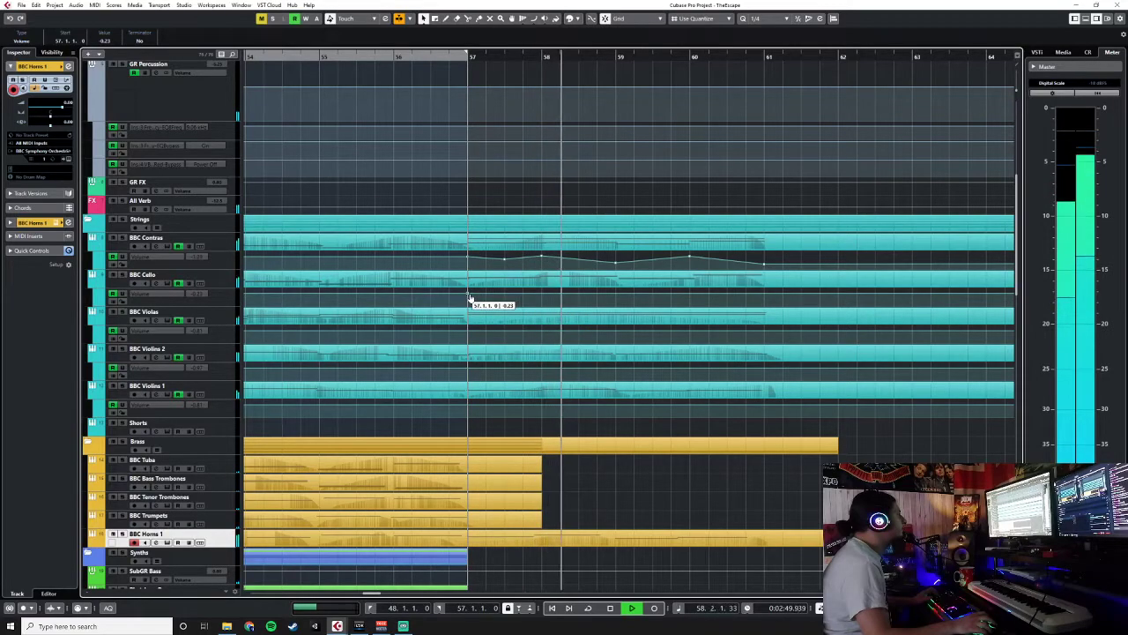
pyautogui.moveTo(470, 300); pyautogui.dragTo(541, 294)
pyautogui.click(543, 305)
pyautogui.press('space')
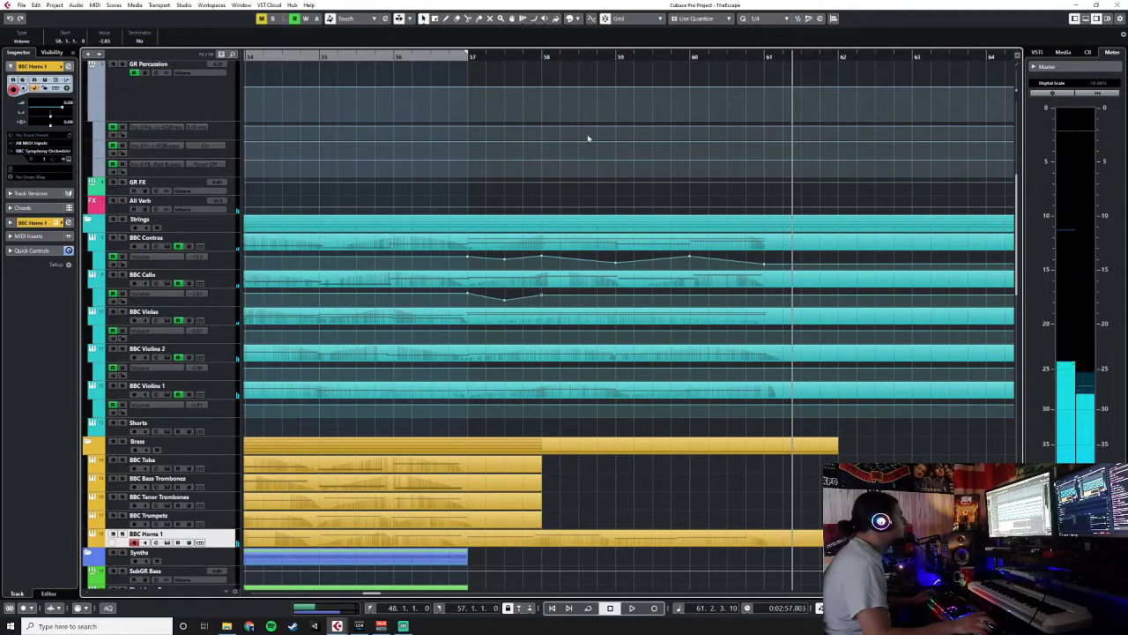
# Set the locators to bars 57–62 and add BBC Cello volume points at -16.9 in bar 59, higher in bar 60 and -27.4 in bar 61
pyautogui.click(467, 58)
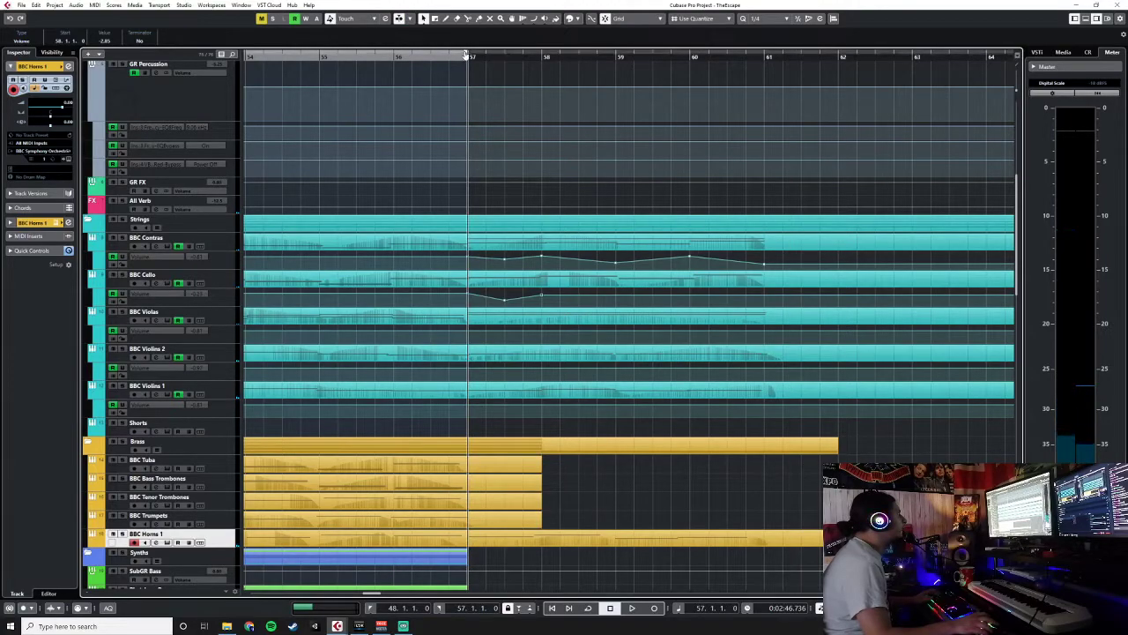
pyautogui.moveTo(465, 58); pyautogui.dragTo(750, 56)
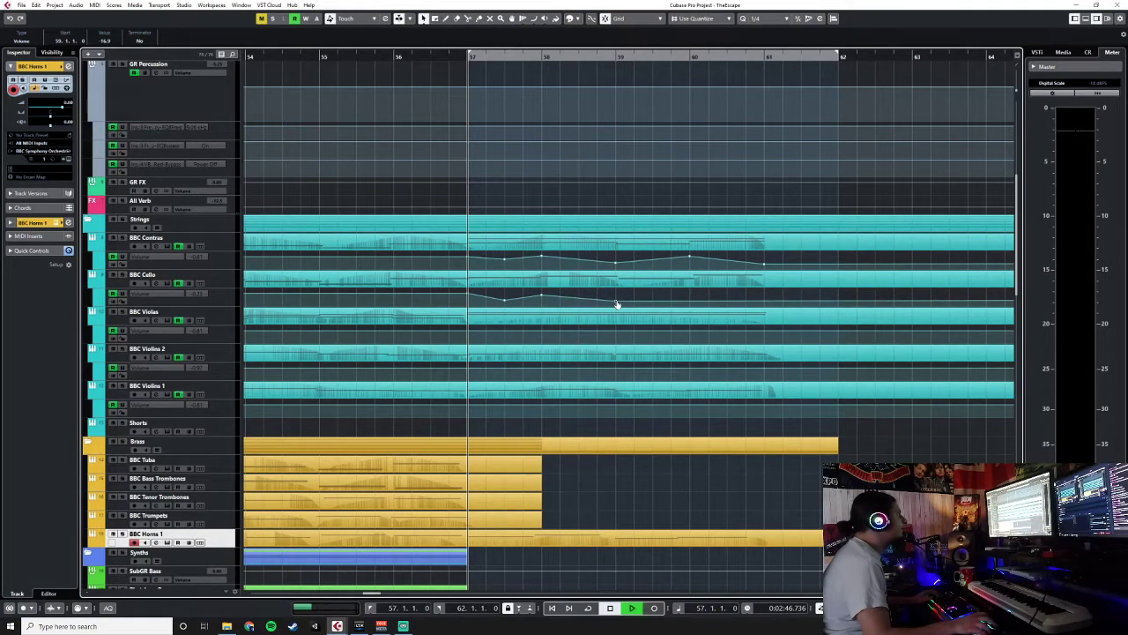
pyautogui.click(691, 303)
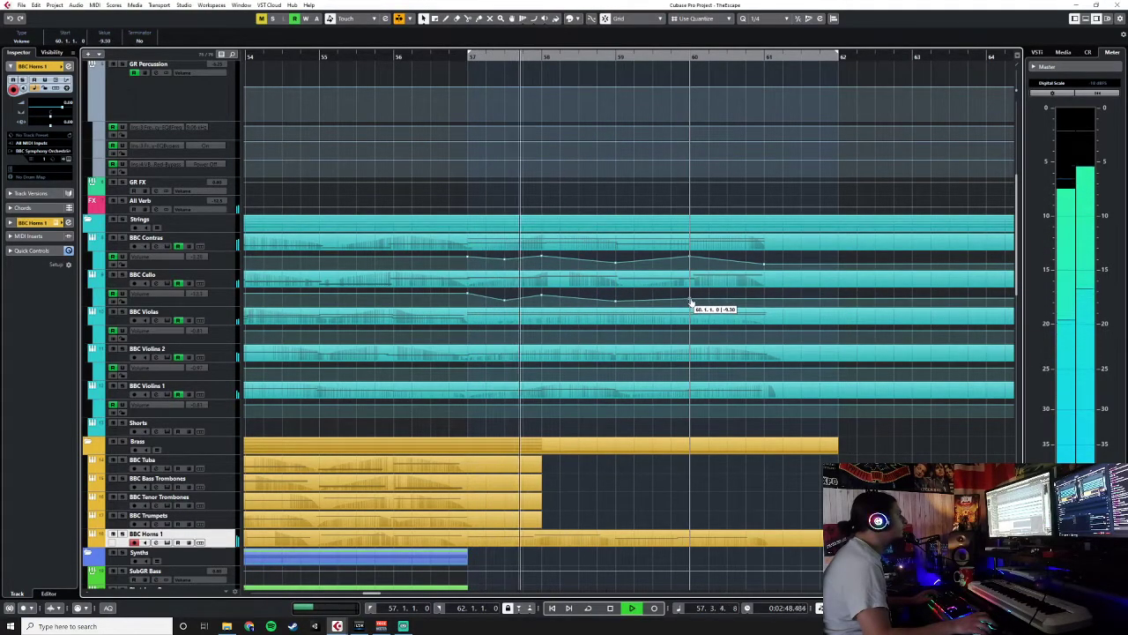
pyautogui.click(765, 308)
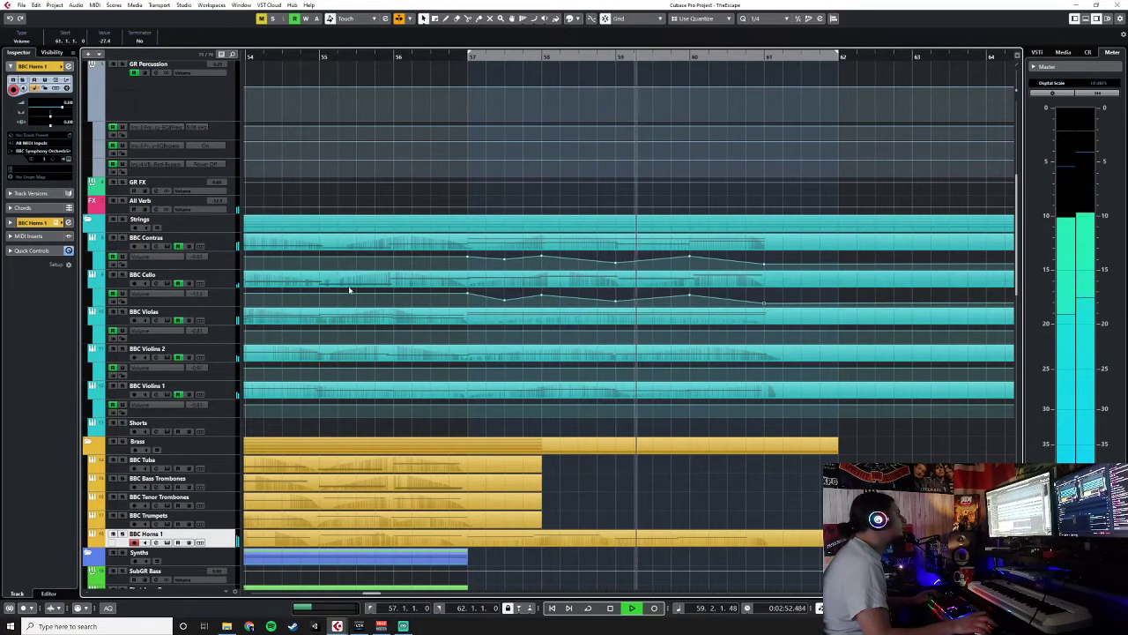
# Add a BBC Violas volume point at bar 57 and curve the BBC Contras and Cello volume ramps during cycled playback
pyautogui.click(432, 322)
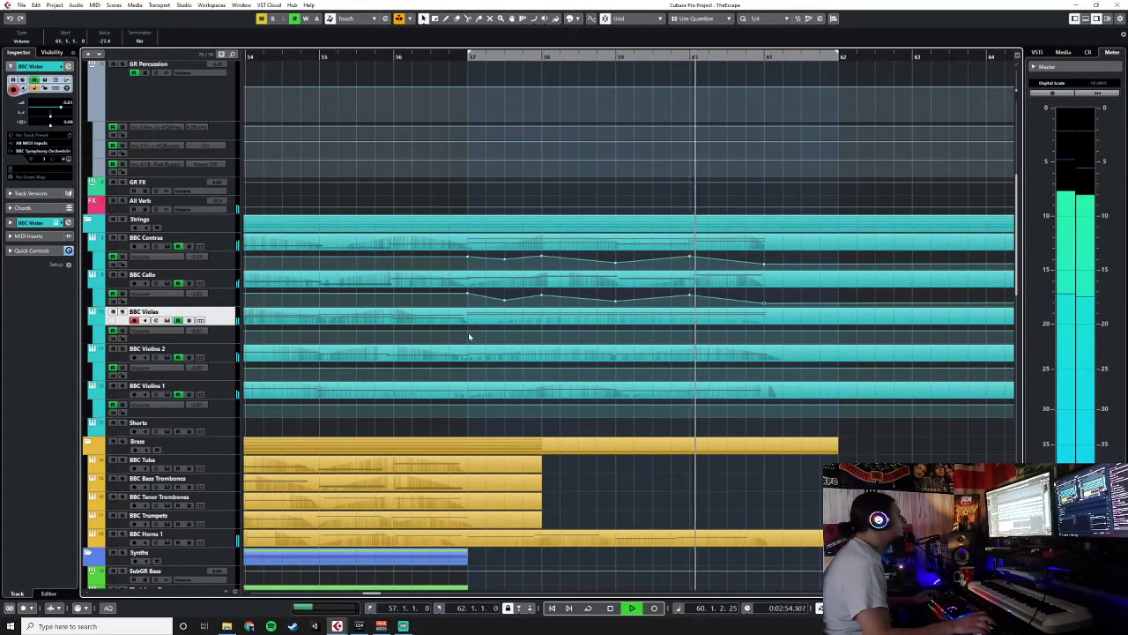
pyautogui.click(468, 332)
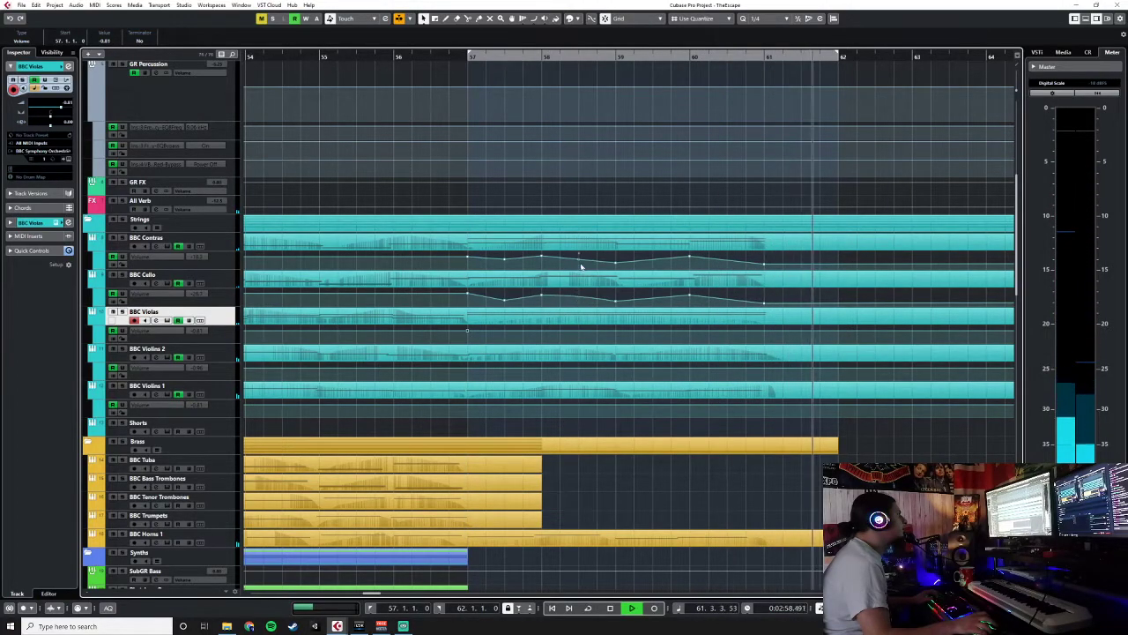
pyautogui.click(588, 608)
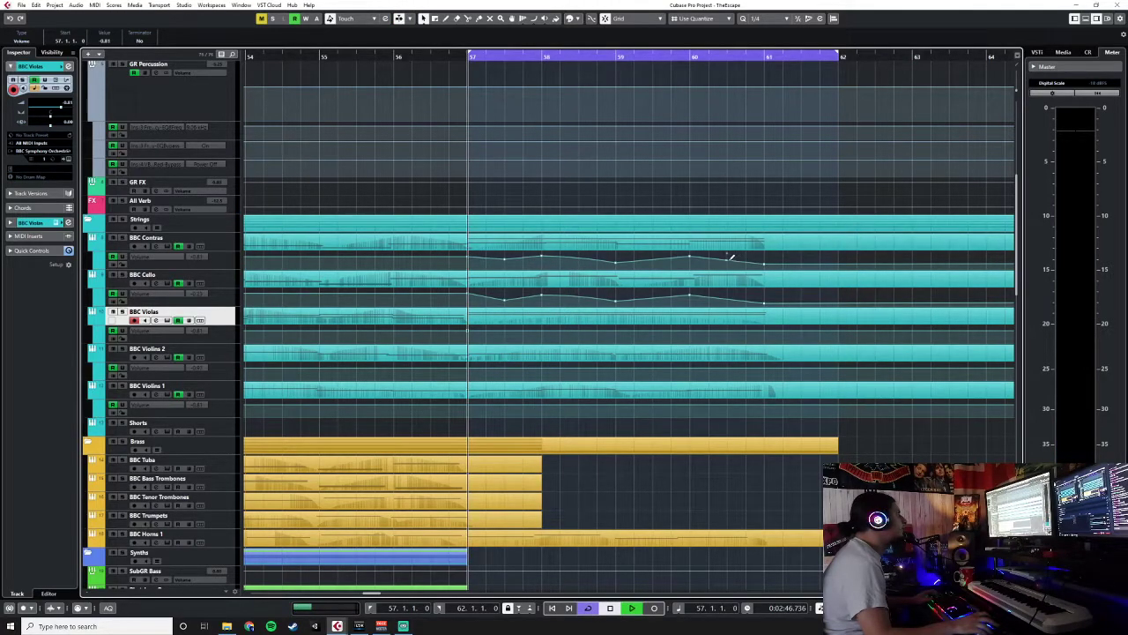
pyautogui.press('space')
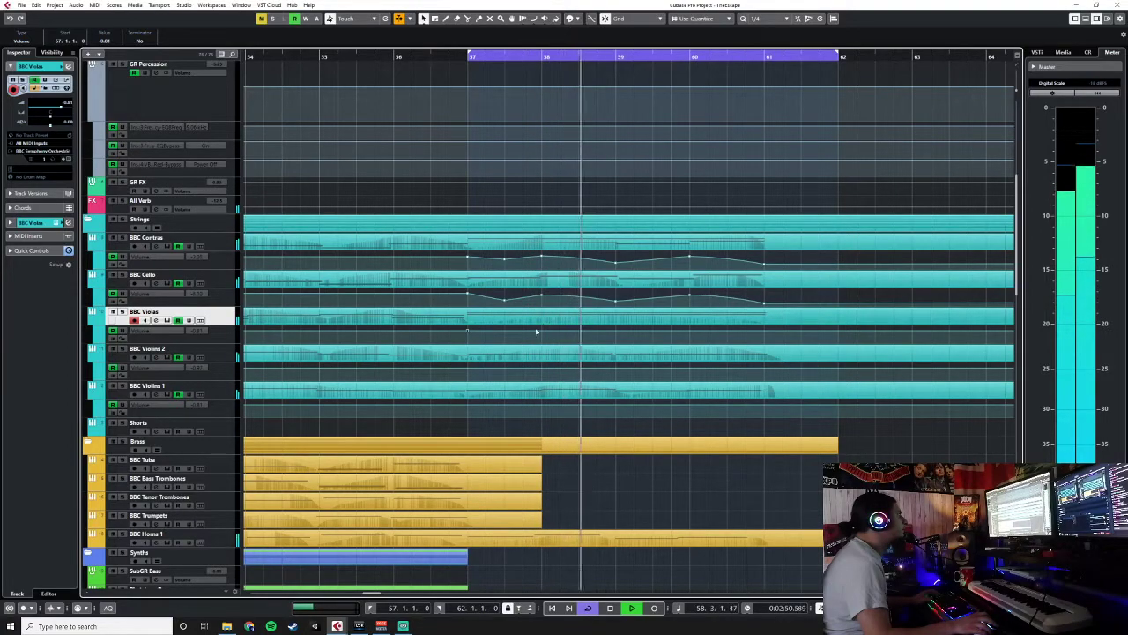
# Shape BBC Violas volume with curved ramps dipping mid-bar 57 and at bars 59 and 61, and peaking at bars 58 and 60
pyautogui.click(484, 337)
pyautogui.moveTo(481, 335); pyautogui.dragTo(763, 342)
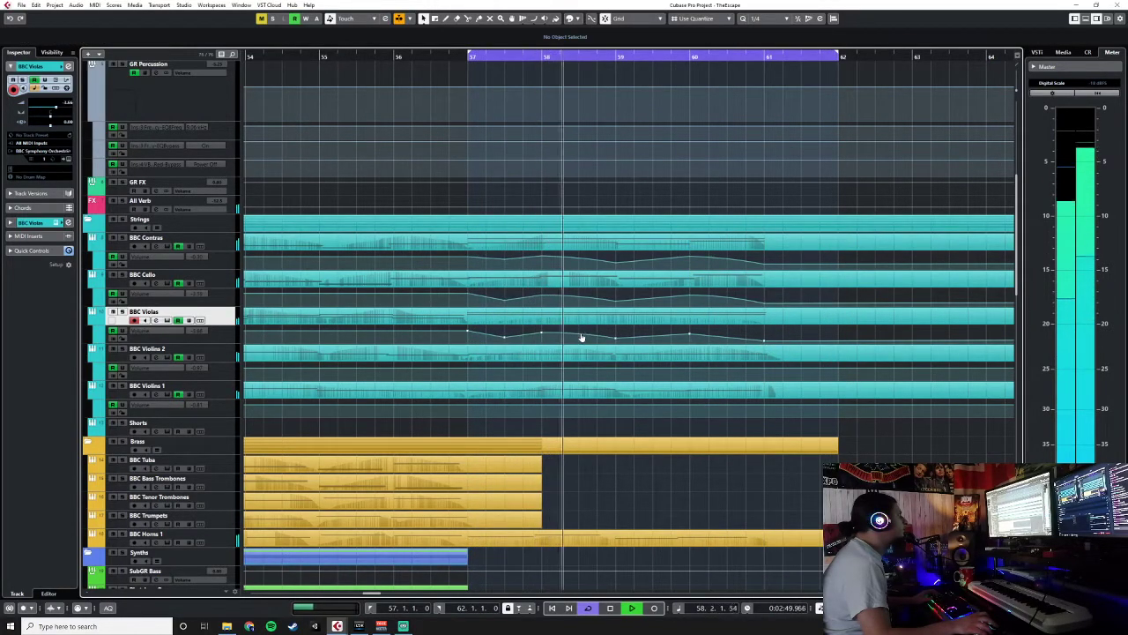
pyautogui.click(708, 333)
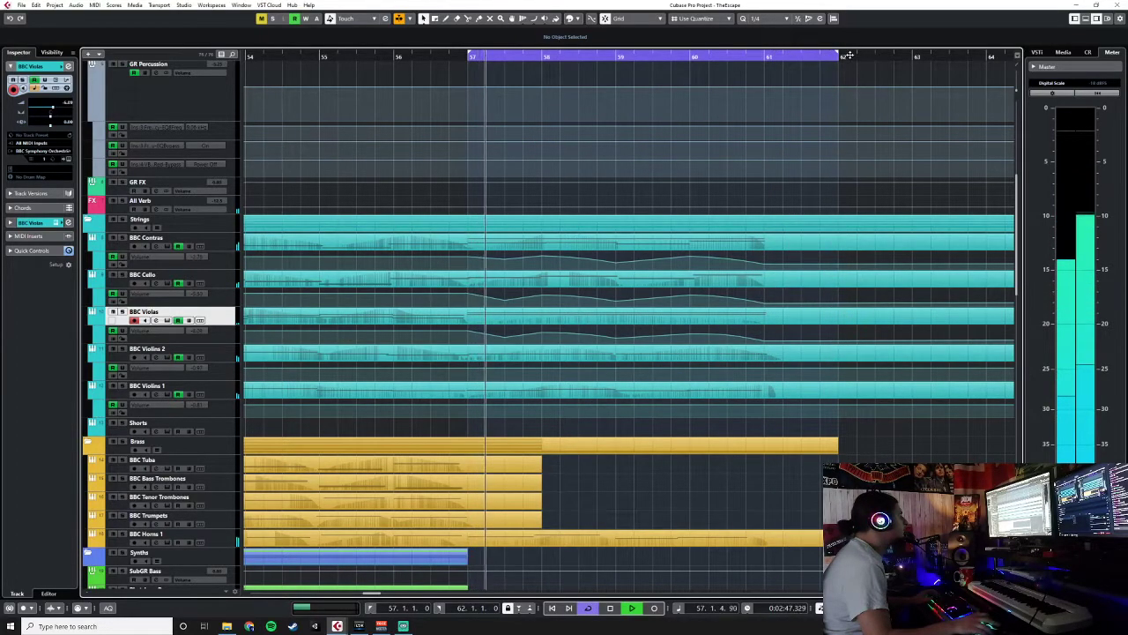
# Shorten the cycle to end at bar 61 and shape BBC Violins 2 volume with curved dips and swells from bar 57 to 61
pyautogui.moveTo(836, 55); pyautogui.dragTo(766, 56)
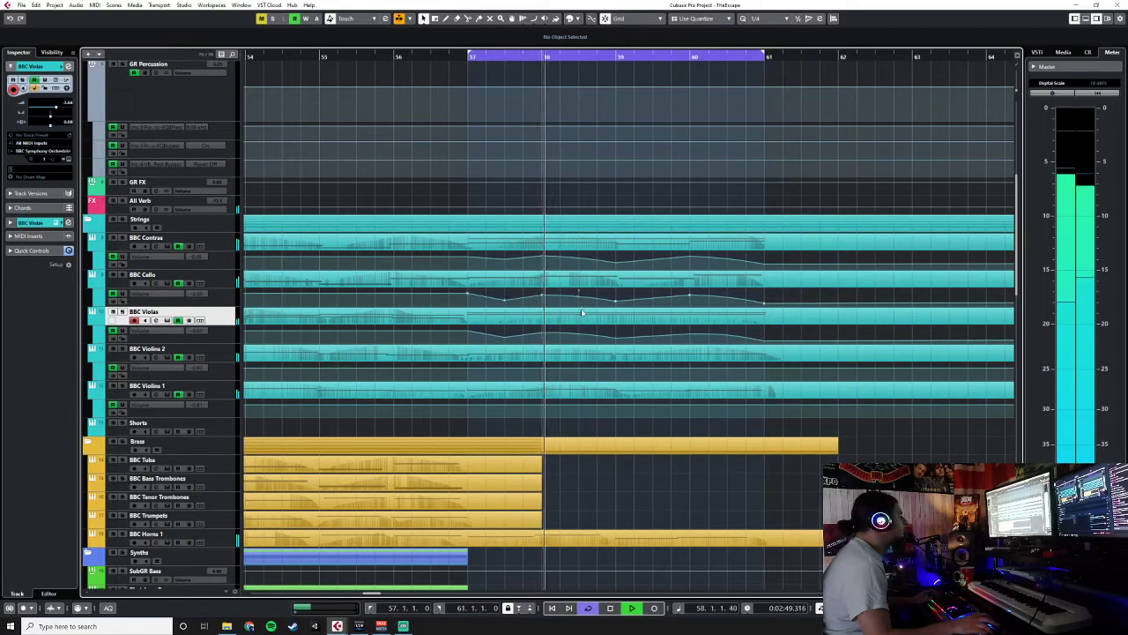
pyautogui.click(469, 366)
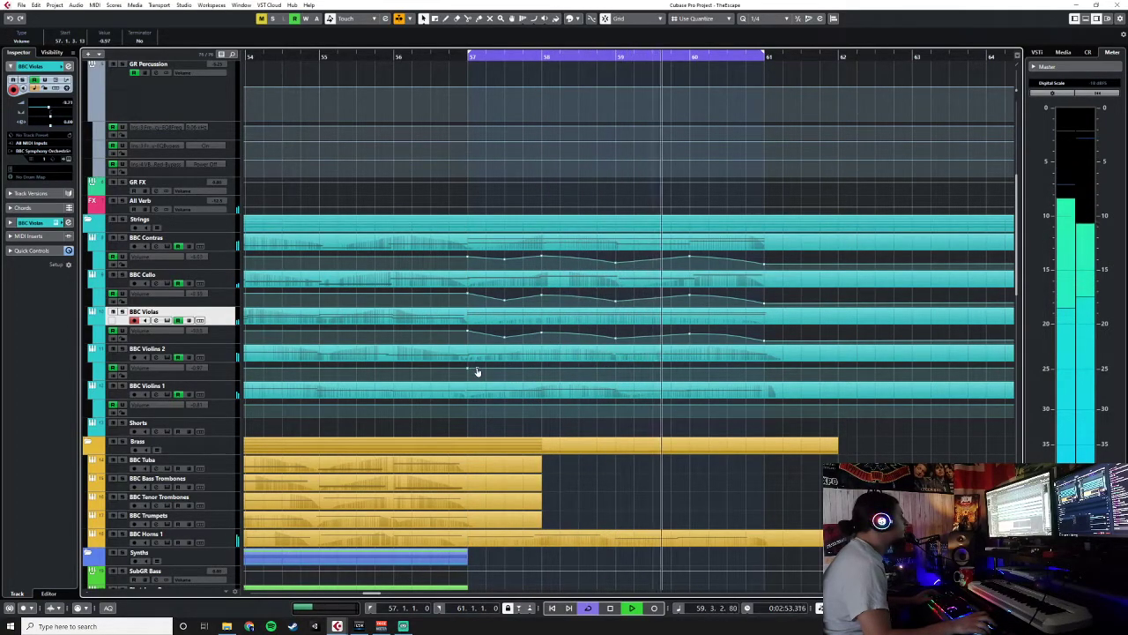
pyautogui.moveTo(475, 371); pyautogui.dragTo(615, 375)
pyautogui.moveTo(683, 377); pyautogui.dragTo(762, 373)
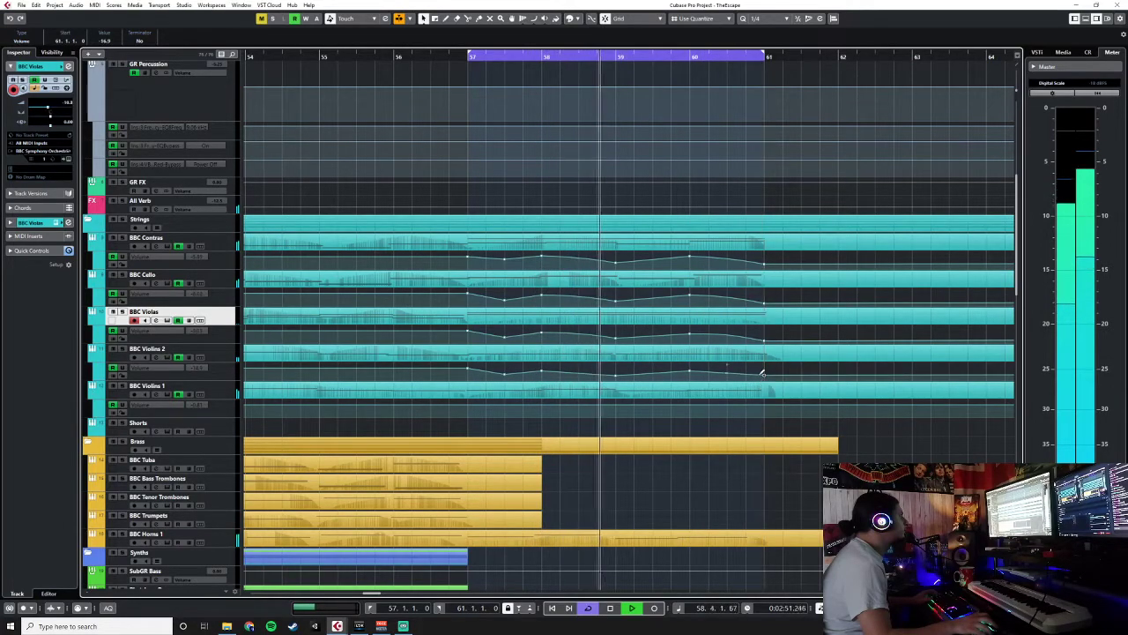
pyautogui.click(580, 379)
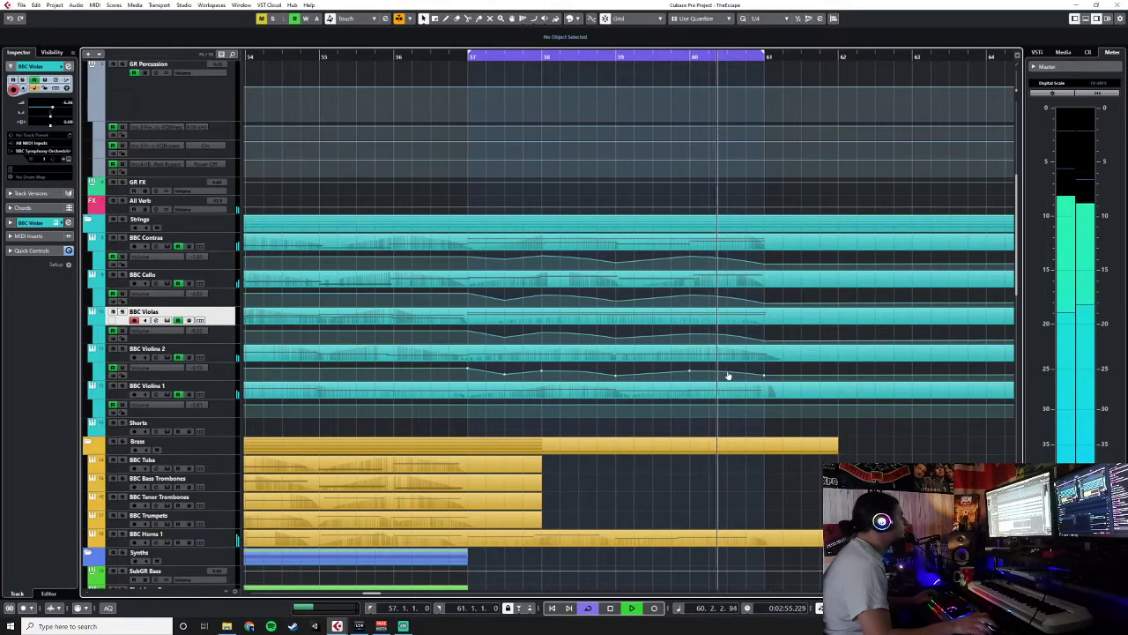
# Shape BBC Violins 1 volume from -0.81 at bar 57 with dips mid-bar 57 and at bars 59 and 61, and curved swells at bars 58 and 60
pyautogui.click(468, 403)
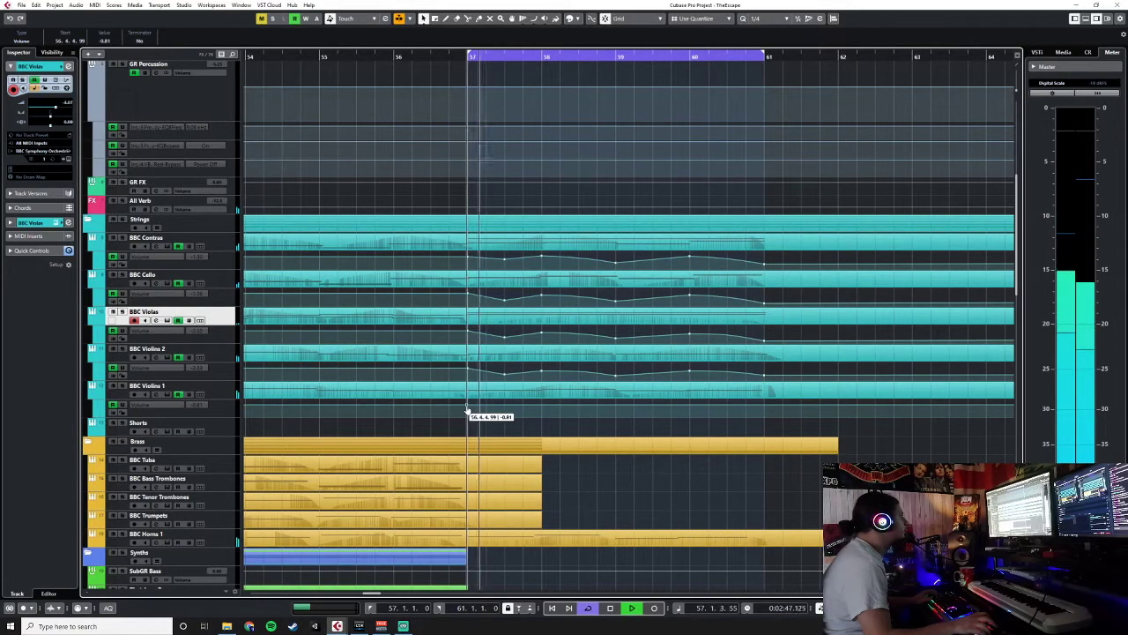
pyautogui.moveTo(485, 409)
pyautogui.mouseDown()
pyautogui.moveTo(486, 399)
pyautogui.moveTo(511, 415)
pyautogui.moveTo(615, 419)
pyautogui.mouseUp()
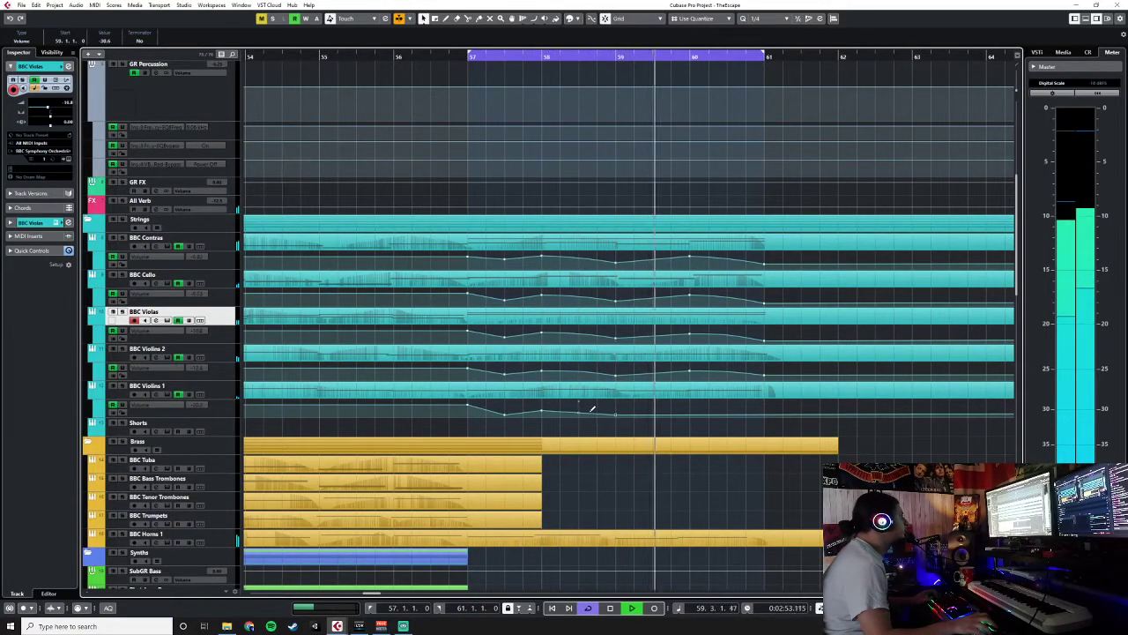
pyautogui.click(581, 415)
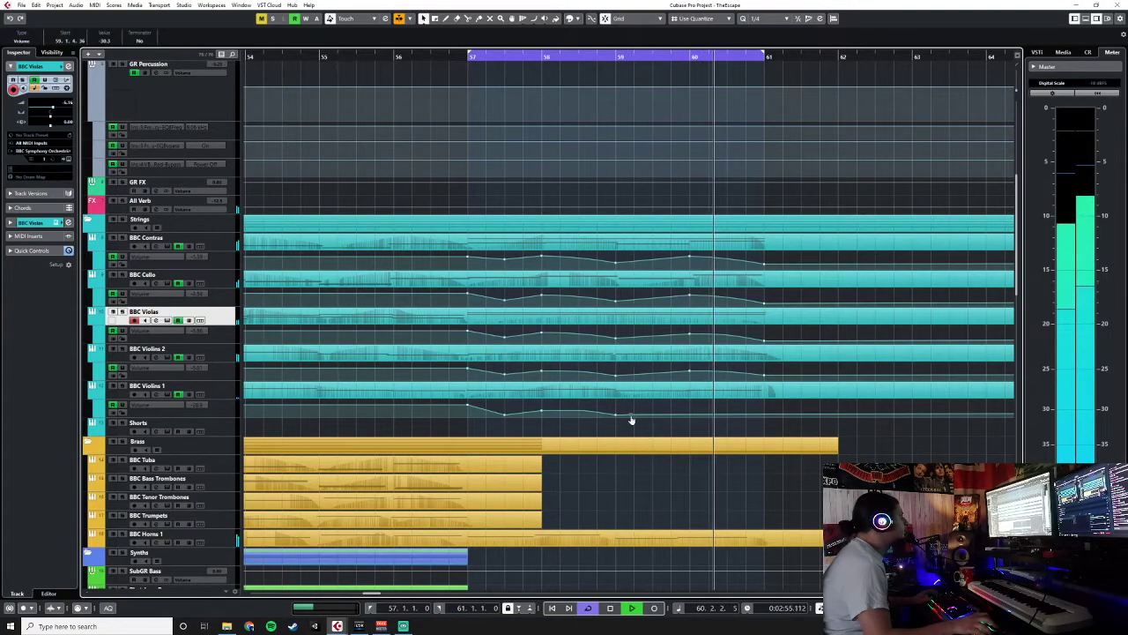
pyautogui.moveTo(629, 418); pyautogui.dragTo(767, 419)
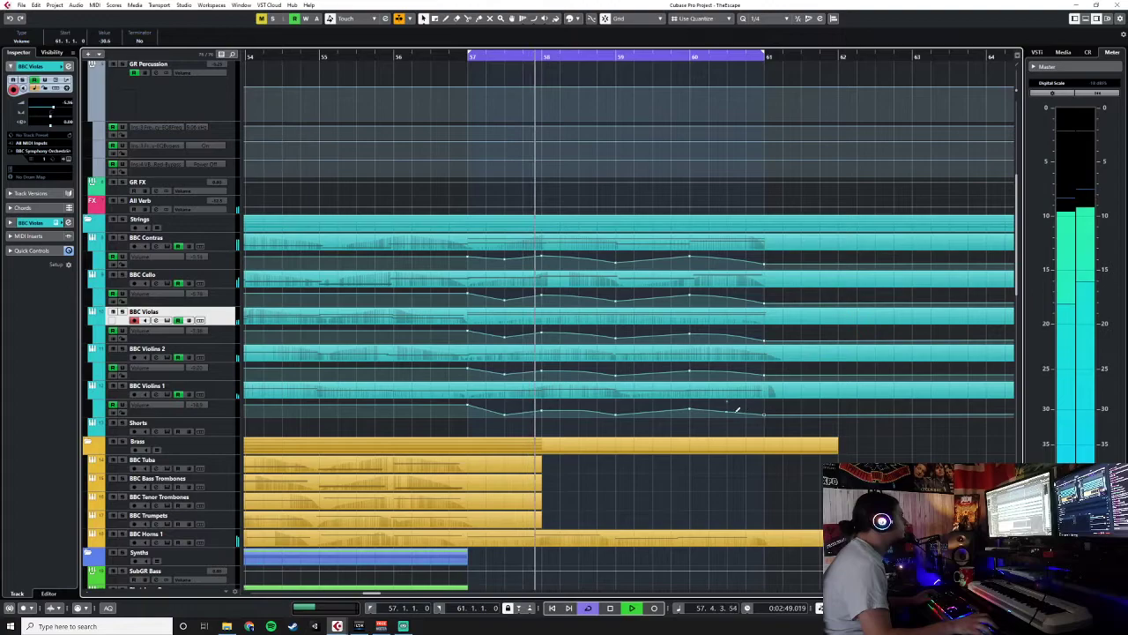
pyautogui.click(728, 413)
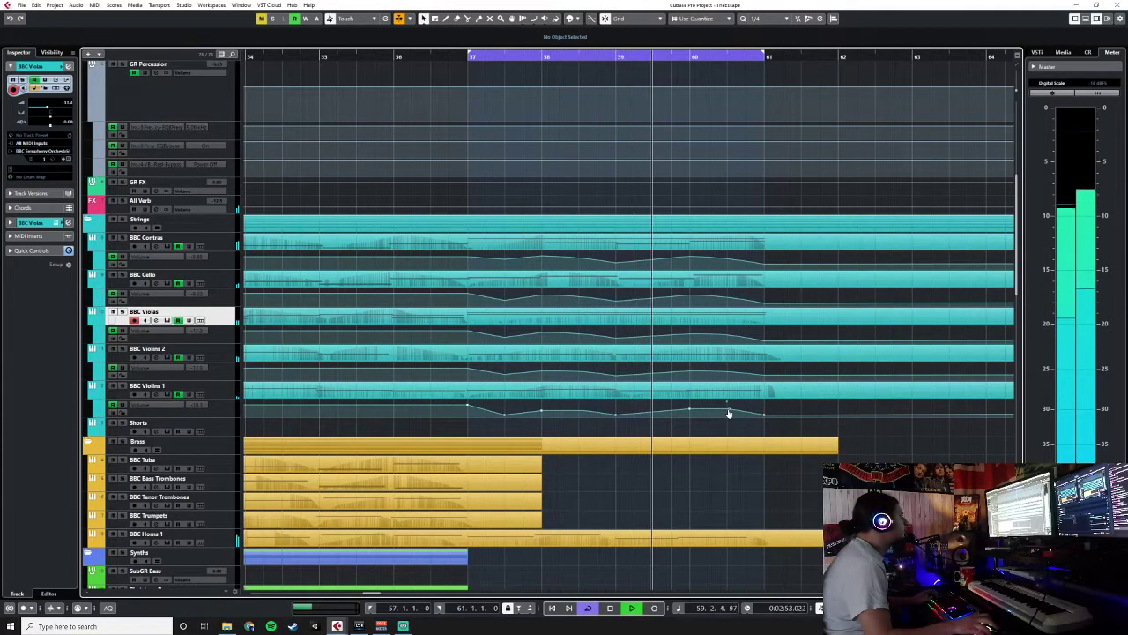
# Show the BBC Horns 1 volume automation, turn off cycling, and drop the level to -16.9 at bar 57 with a small swell ending at bar 58
pyautogui.scroll(-3, 597, 433)
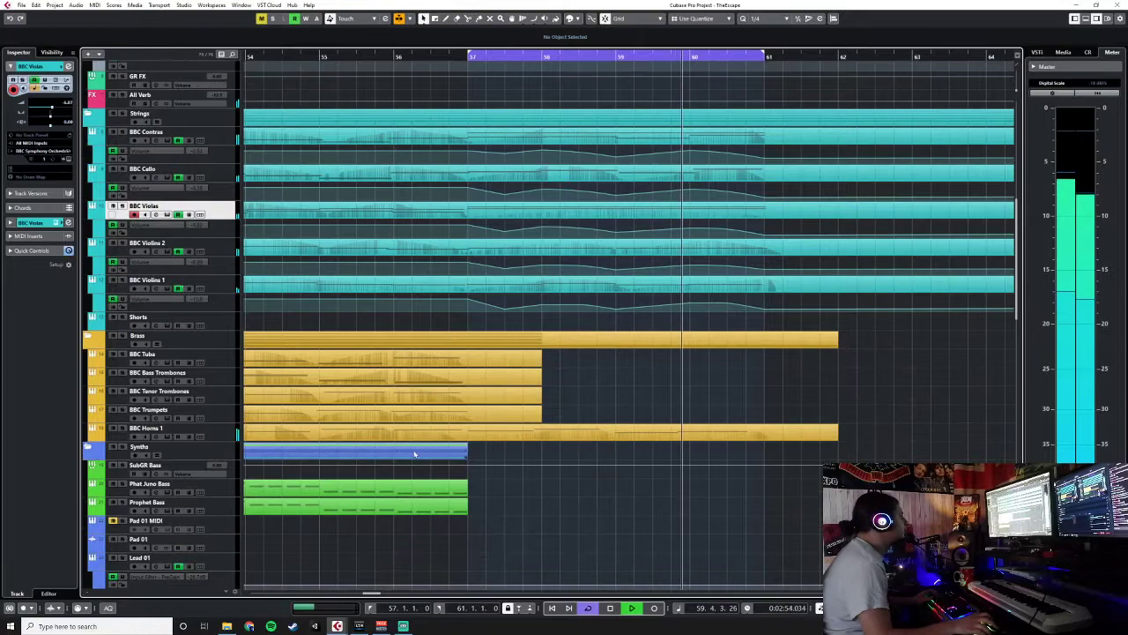
pyautogui.click(92, 439)
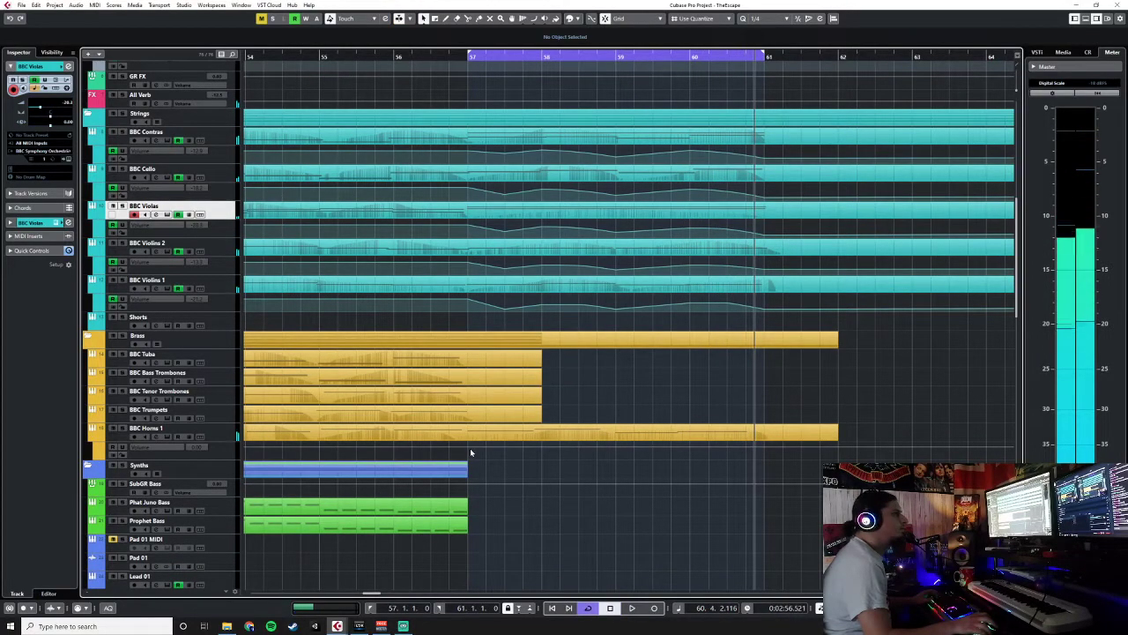
pyautogui.click(583, 610)
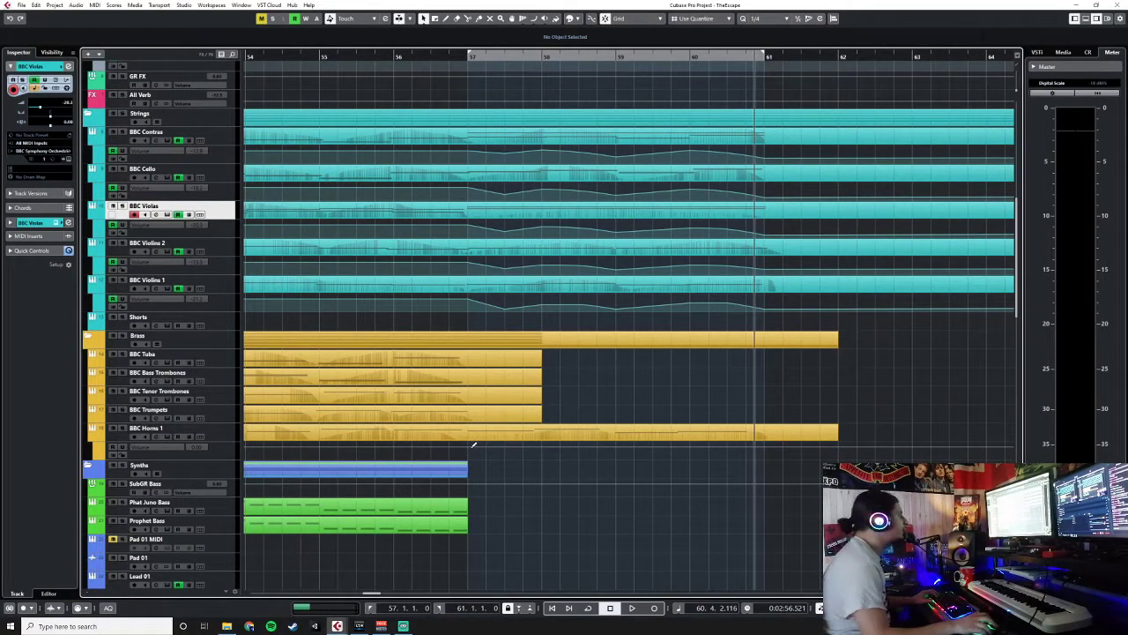
pyautogui.click(473, 445)
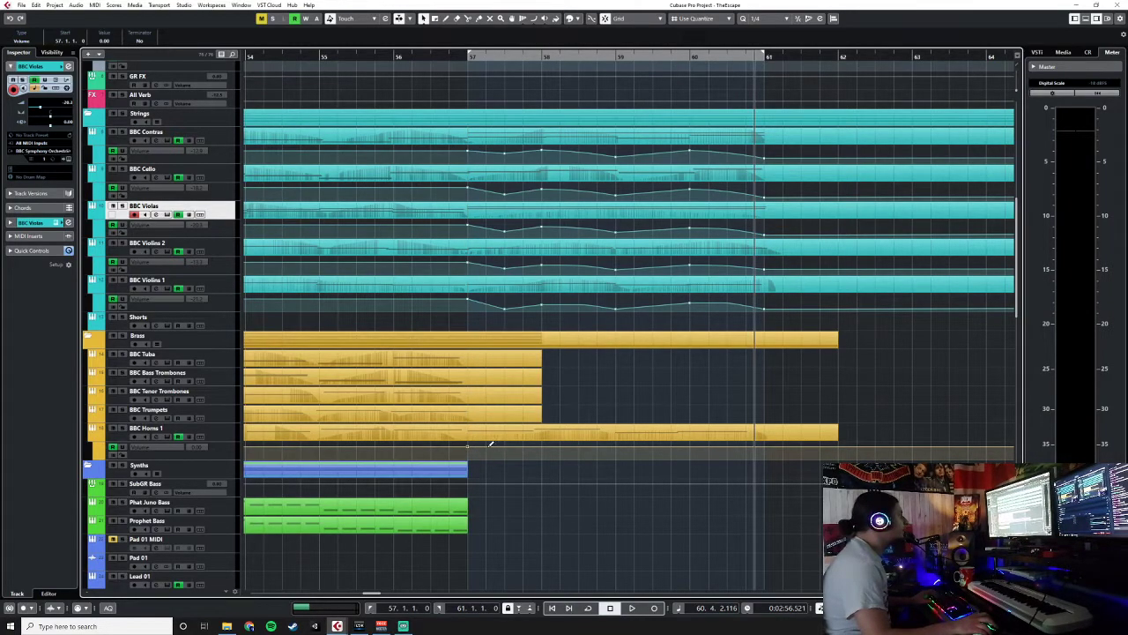
pyautogui.moveTo(467, 446); pyautogui.dragTo(471, 458)
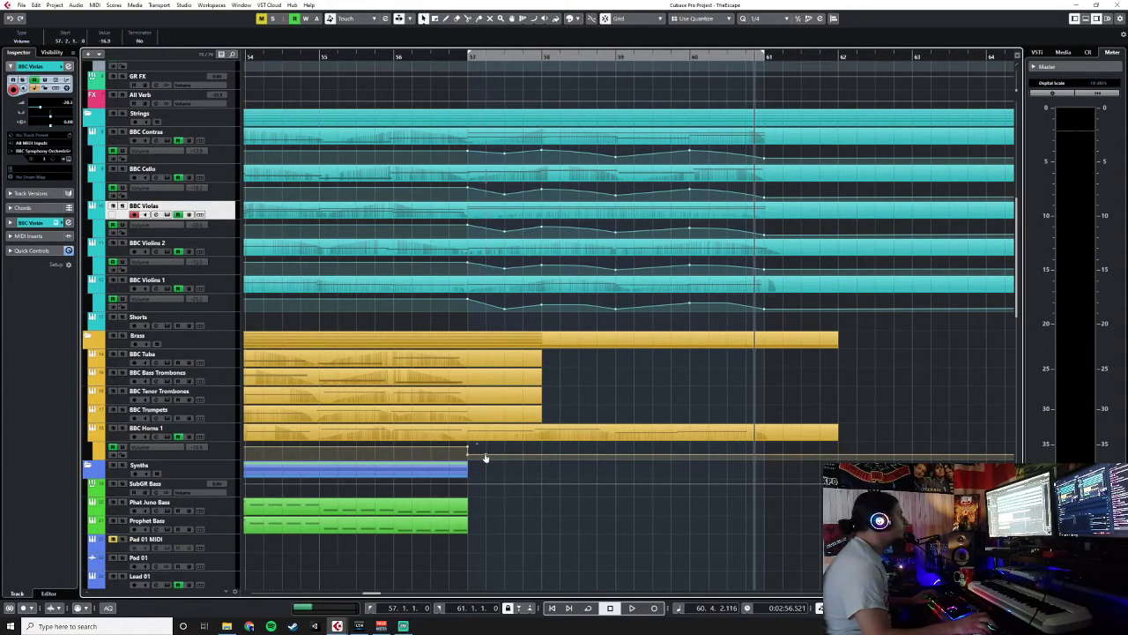
pyautogui.click(541, 458)
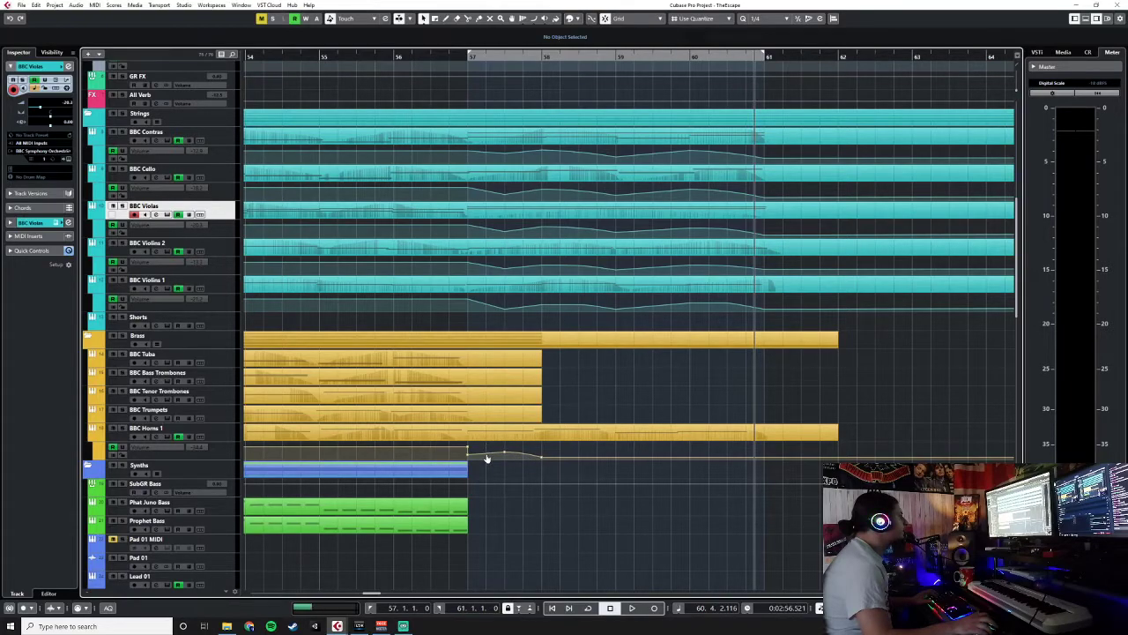
# Enlarge the BBC Horns 1 volume lane, move the swell's peak to just before bar 58 at -3.51, and extend its fall to beat 4 of bar 58
pyautogui.moveTo(215, 460); pyautogui.dragTo(219, 493)
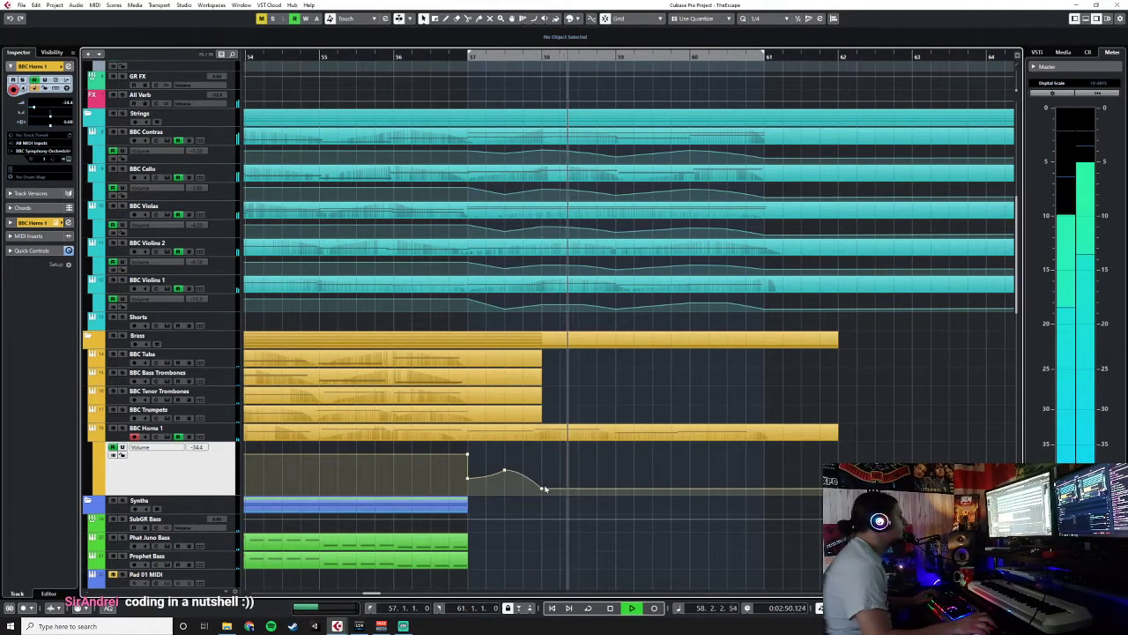
pyautogui.press('space')
pyautogui.moveTo(541, 491); pyautogui.dragTo(597, 491)
pyautogui.moveTo(505, 473); pyautogui.dragTo(540, 464)
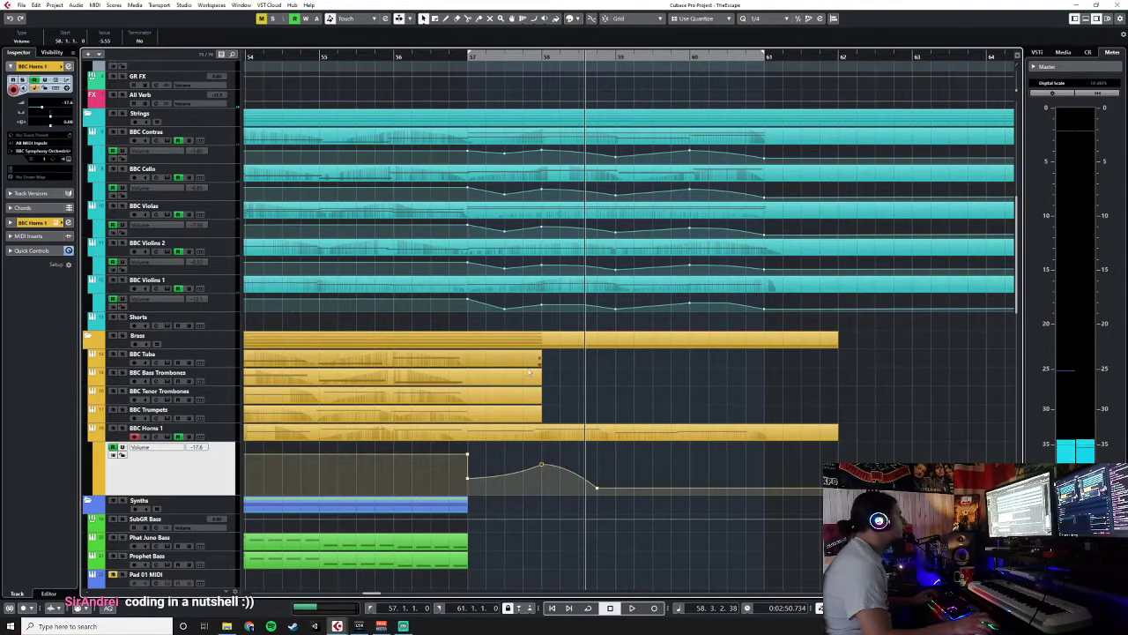
pyautogui.moveTo(541, 466); pyautogui.dragTo(541, 464)
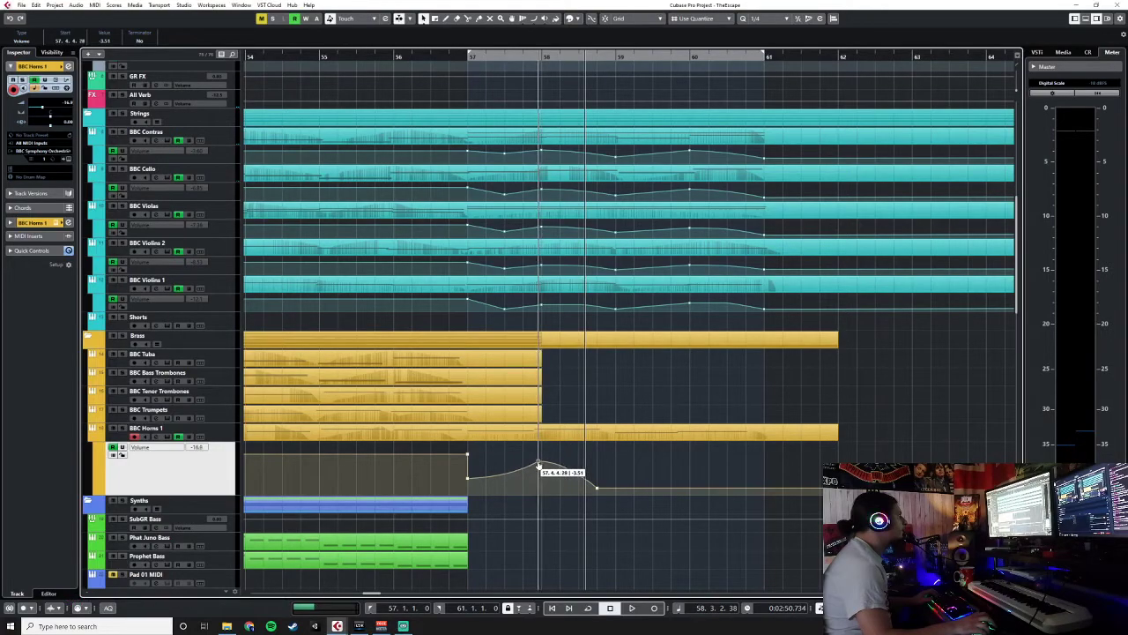
pyautogui.click(440, 53)
pyautogui.press('space')
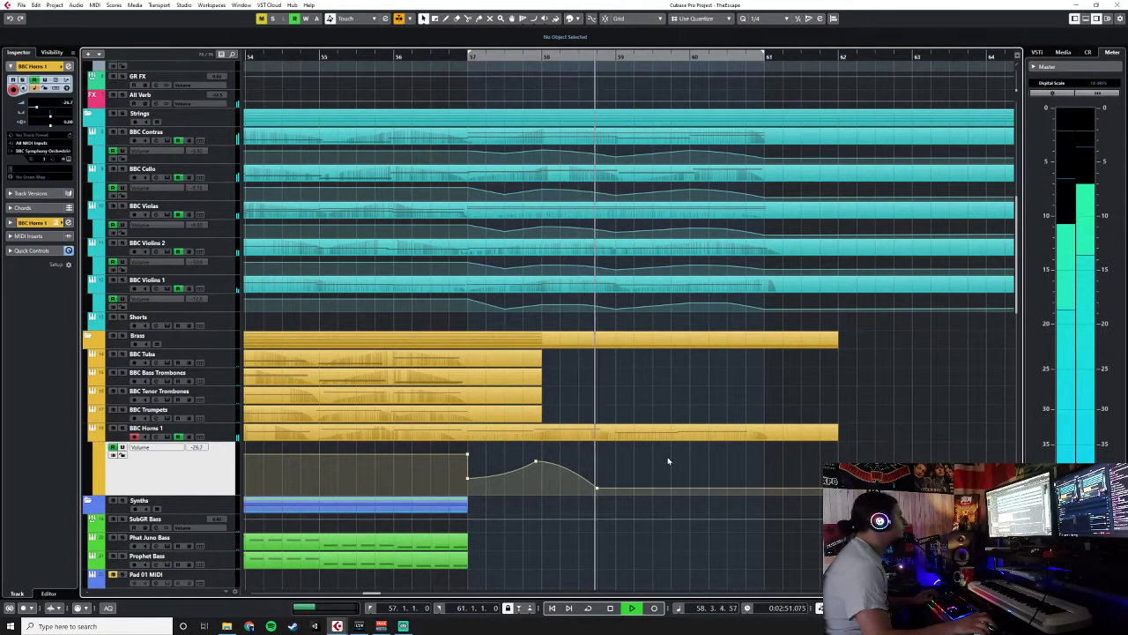
# Add a second curved BBC Horns 1 volume swell from -32.8 at bar 59, peaking just before bar 60 and falling before bar 61, and audition it
pyautogui.click(616, 491)
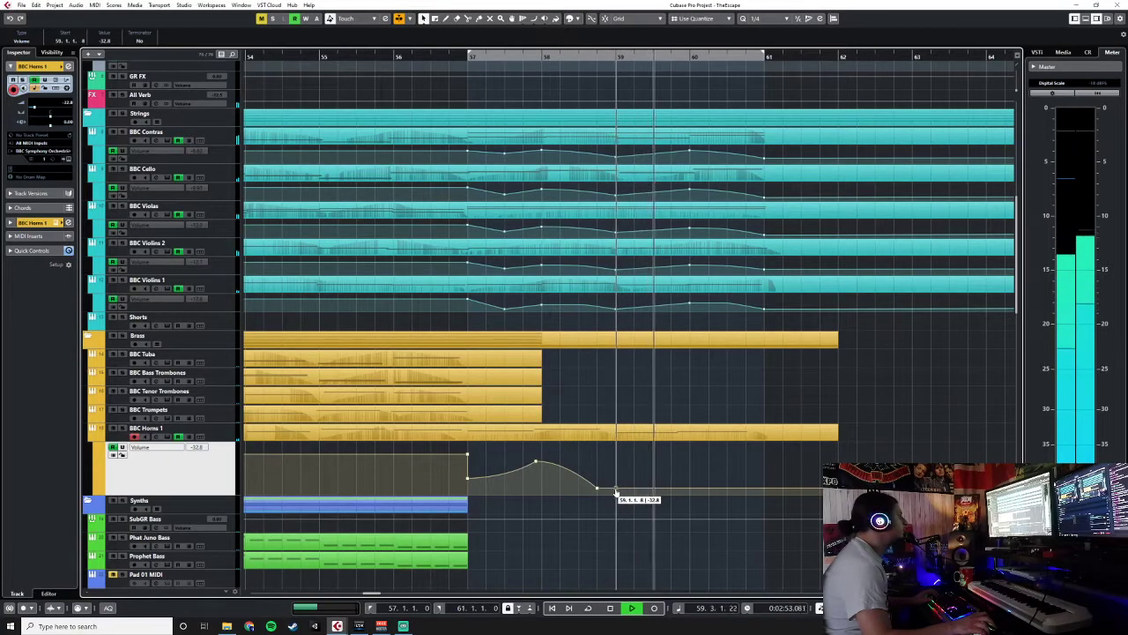
pyautogui.click(626, 490)
pyautogui.moveTo(627, 490); pyautogui.dragTo(747, 491)
pyautogui.press('space')
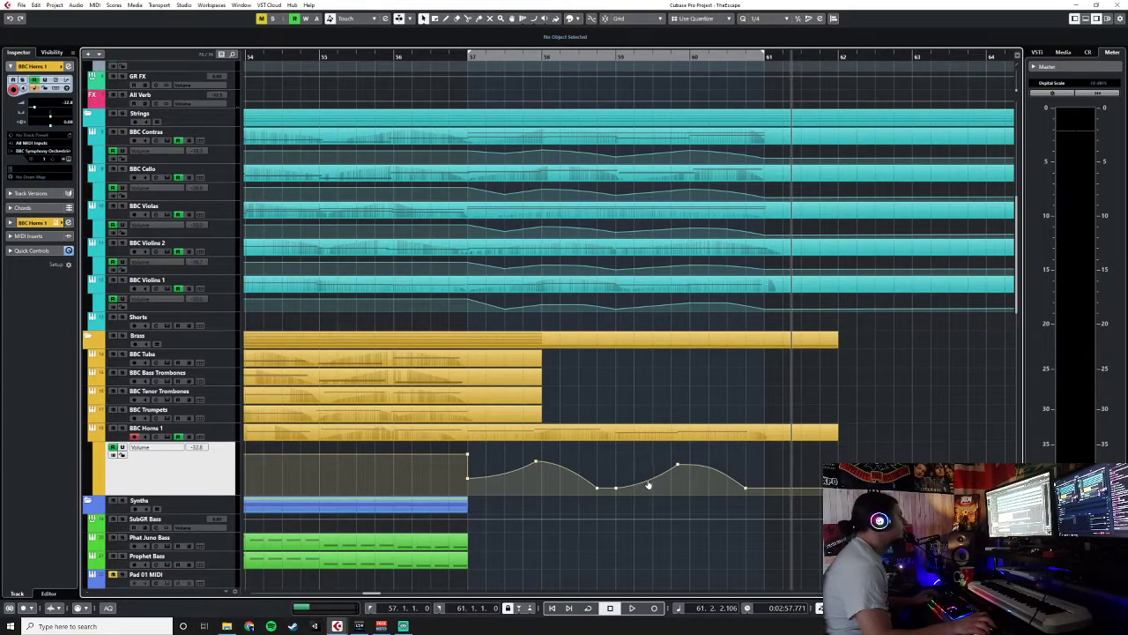
pyautogui.click(429, 99)
pyautogui.press('h')
pyautogui.press('space')
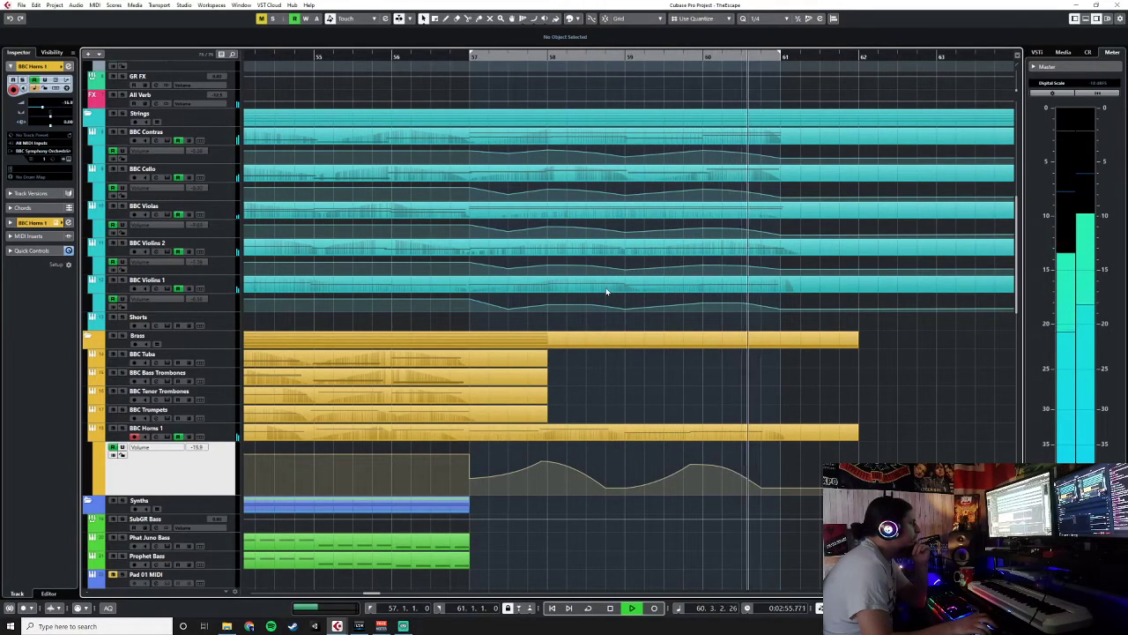
pyautogui.press('space')
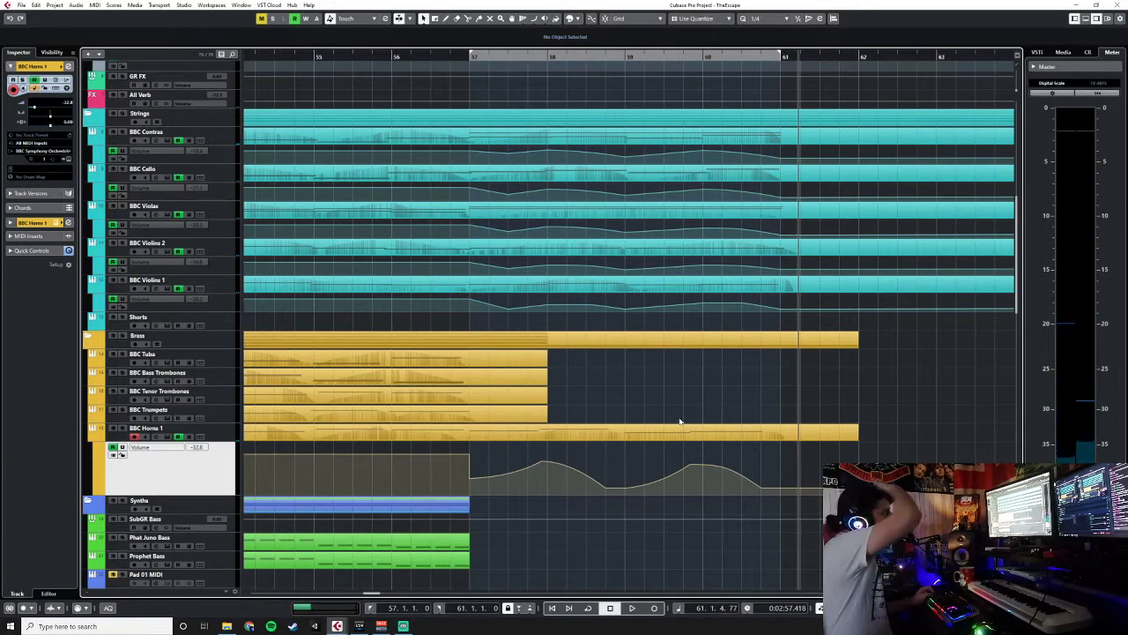
# Select the Input/Output Channels folder above the Master track as the place for a new track
pyautogui.scroll(8, 652, 388)
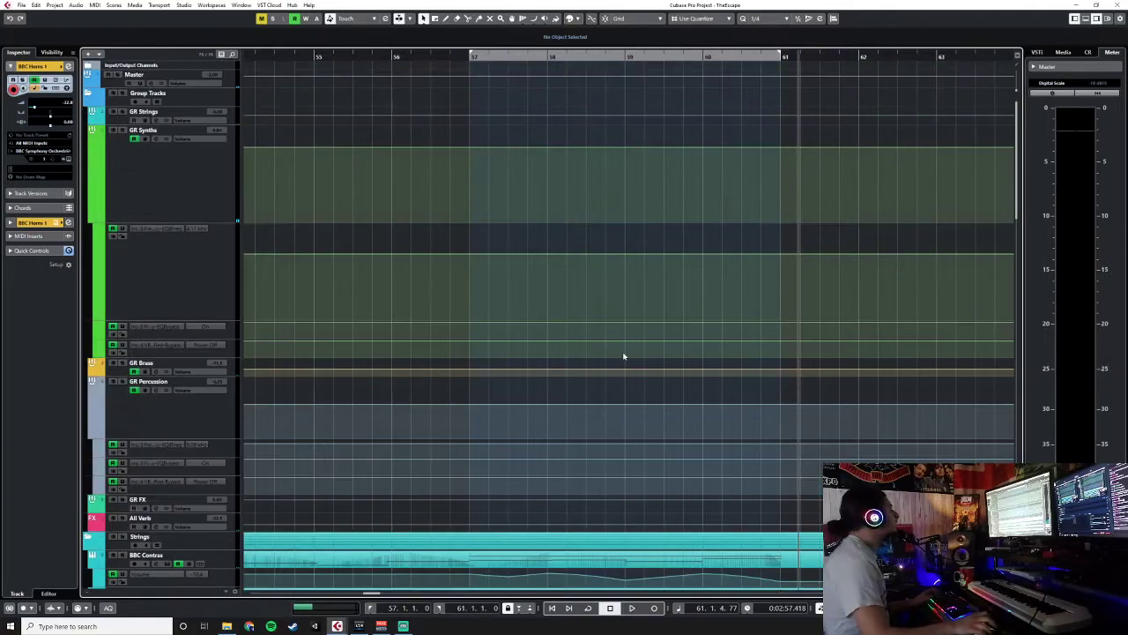
pyautogui.click(227, 83)
pyautogui.click(230, 69)
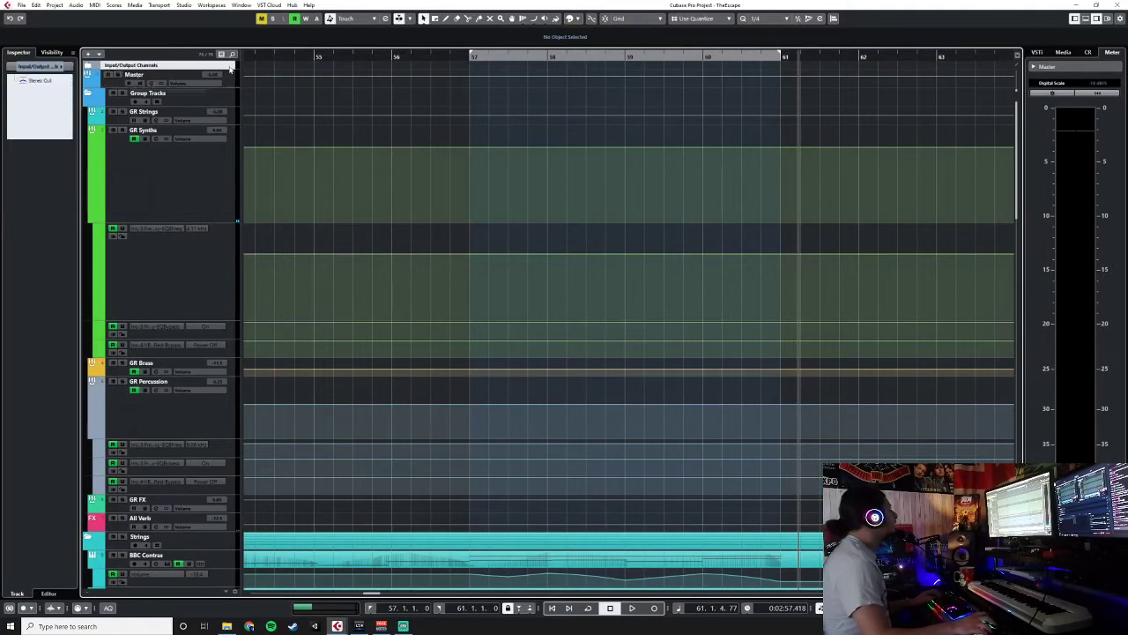
pyautogui.scroll(-5, 702, 334)
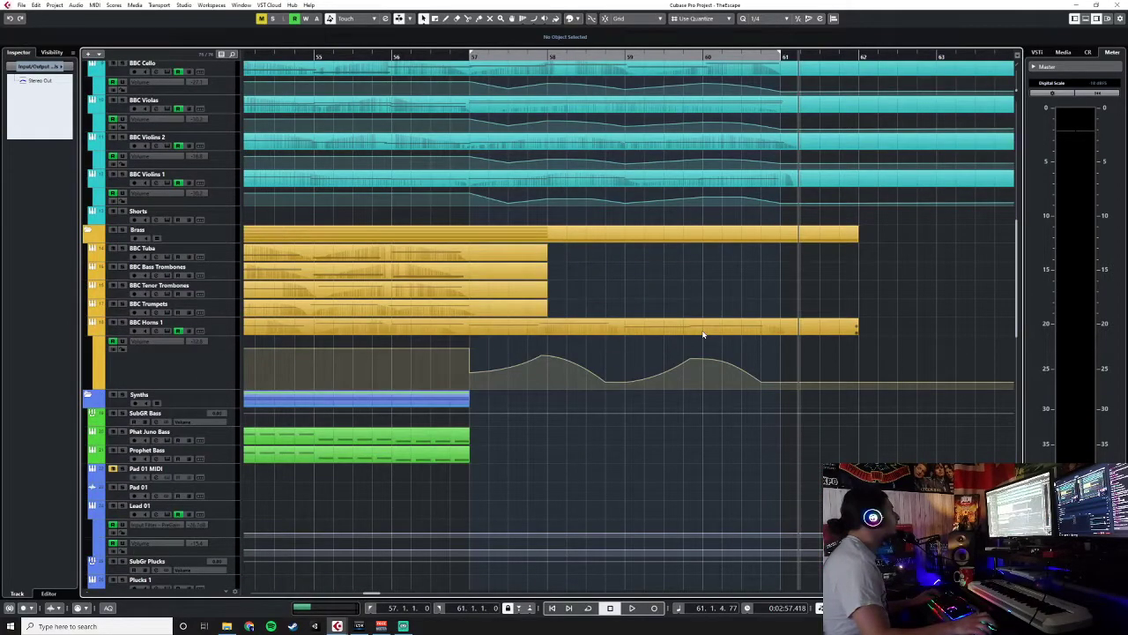
pyautogui.scroll(1, 702, 334)
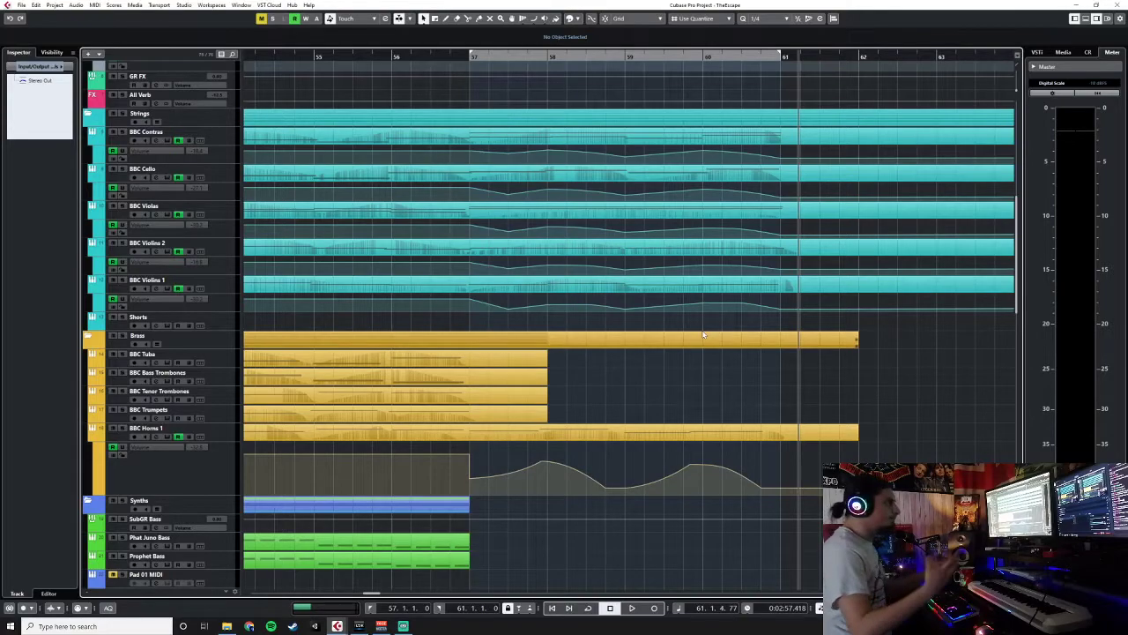
pyautogui.scroll(5, 703, 334)
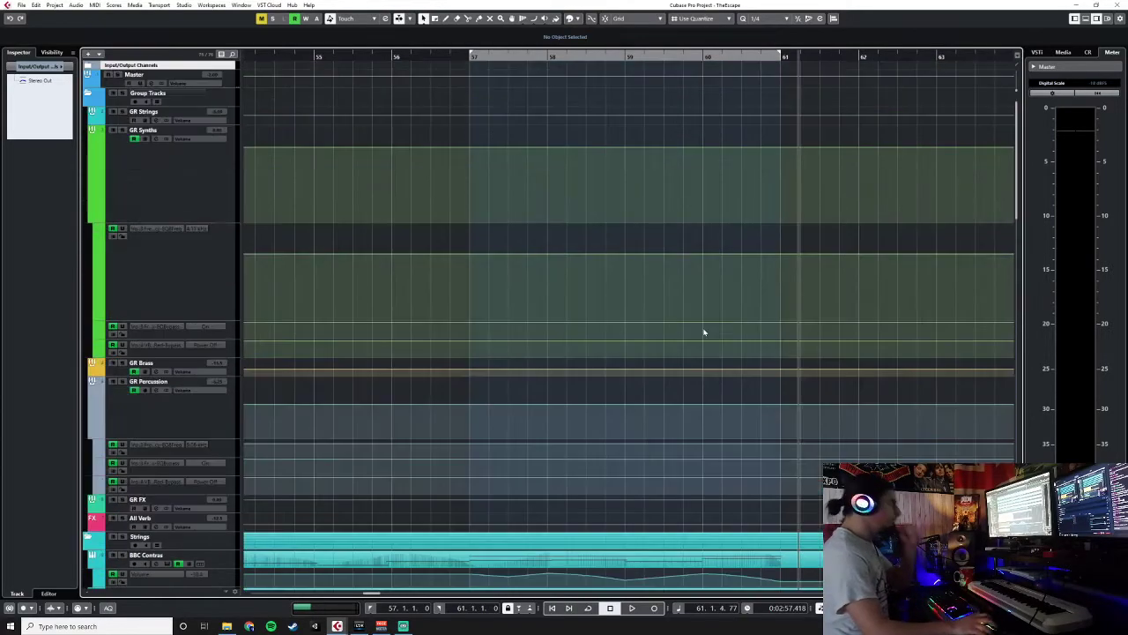
pyautogui.rightClick(228, 69)
pyautogui.moveTo(254, 73)
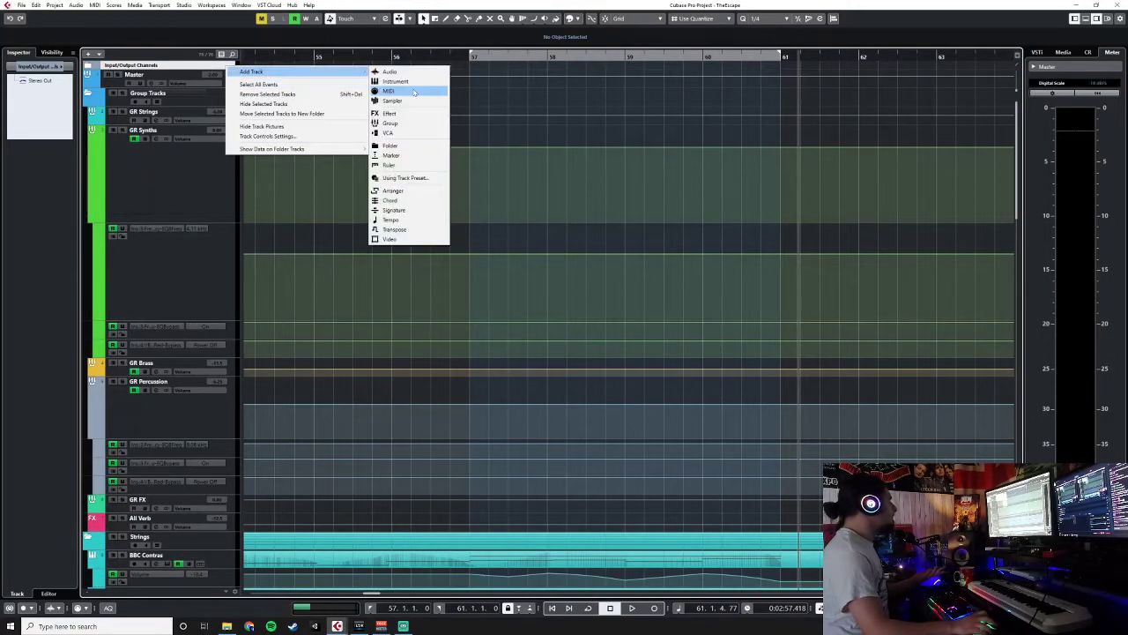
# Set the quantize preset to 1/1 and add a Tempo track below the Input/Output Channels folder
pyautogui.click(737, 27)
pyautogui.click(755, 19)
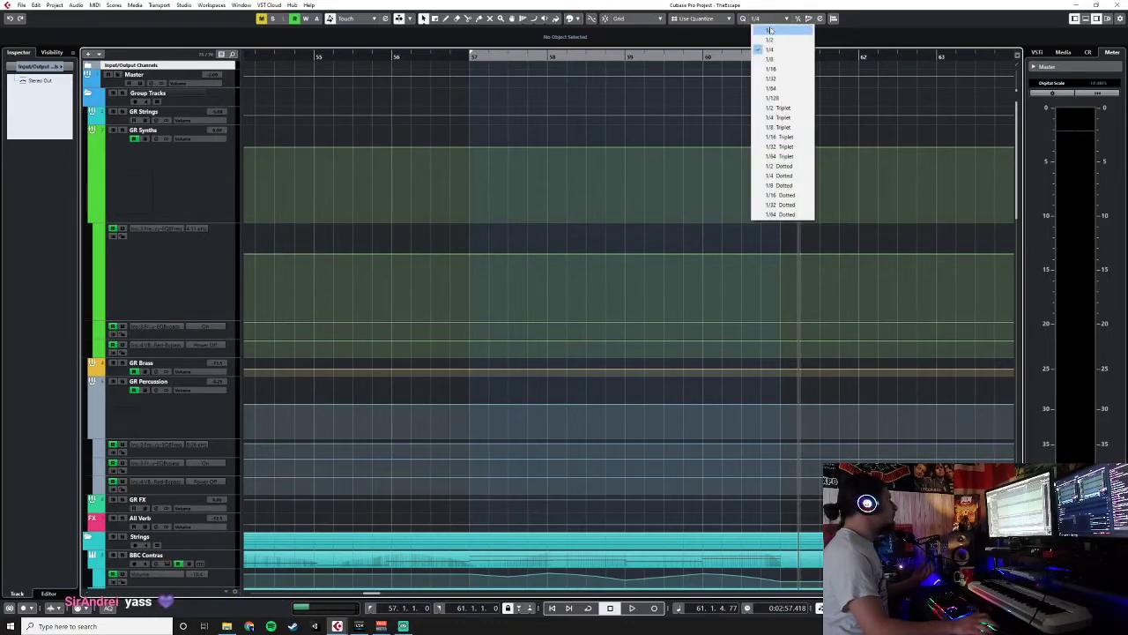
pyautogui.click(763, 26)
pyautogui.rightClick(212, 76)
pyautogui.moveTo(264, 74)
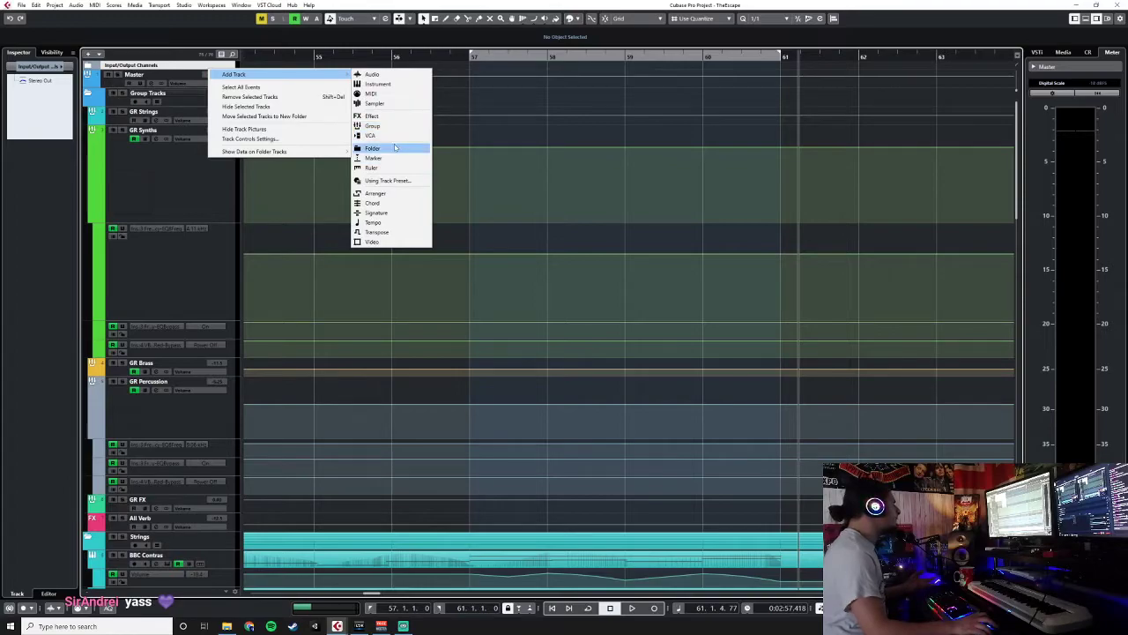
pyautogui.click(379, 222)
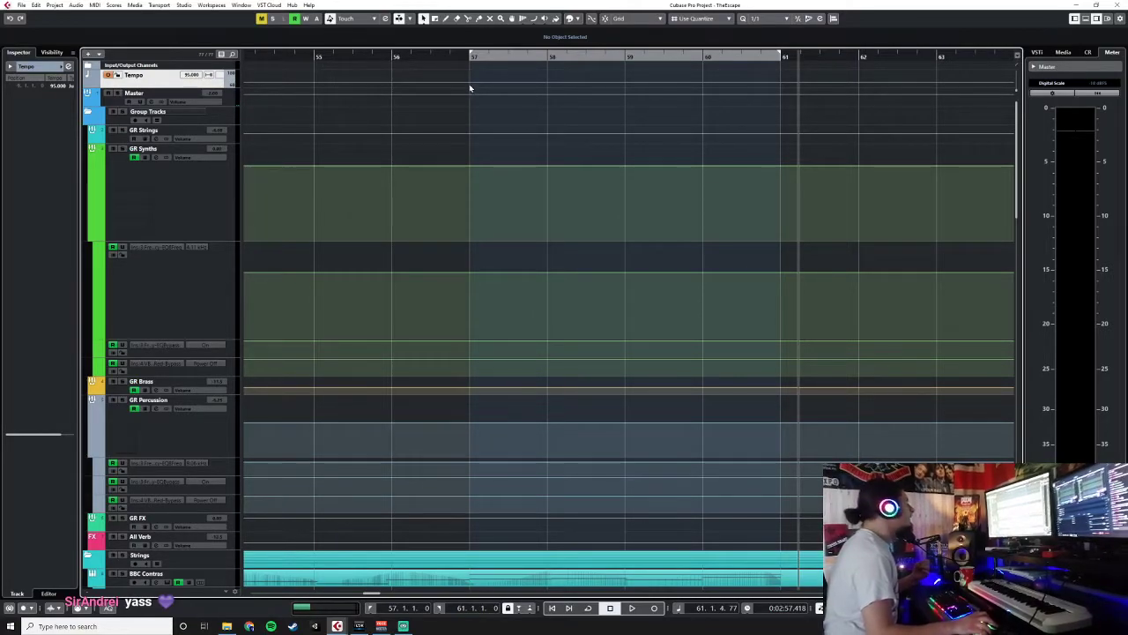
# Enlarge the Tempo track and add a tempo change to 78 BPM exactly at bar 57
pyautogui.moveTo(224, 85); pyautogui.dragTo(262, 163)
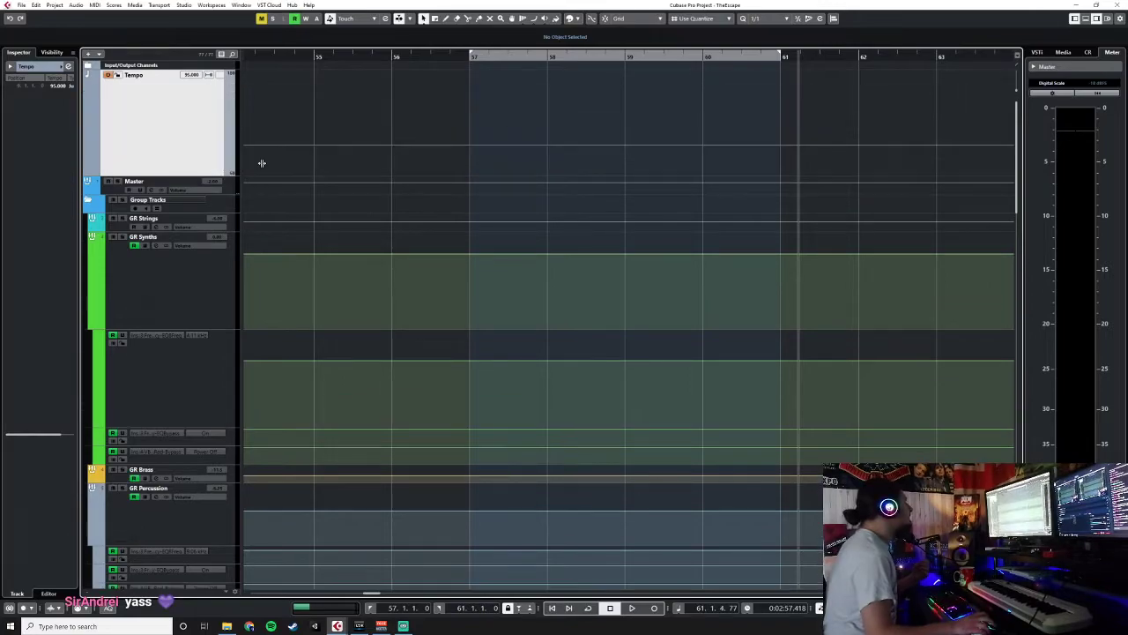
pyautogui.rightClick(469, 146)
pyautogui.click(495, 146)
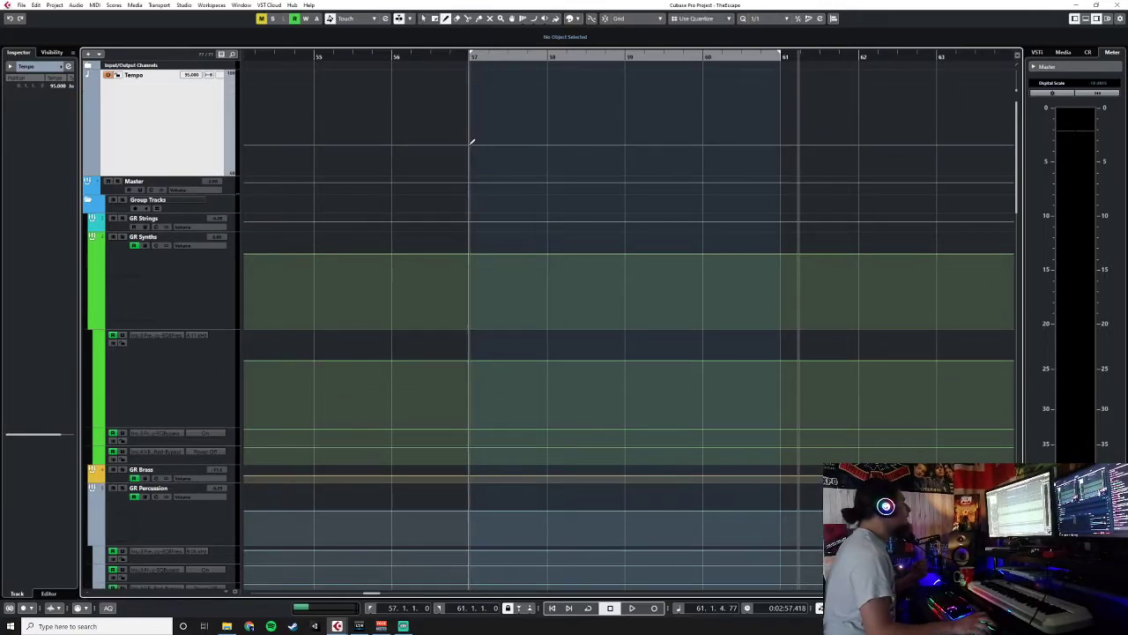
pyautogui.click(472, 145)
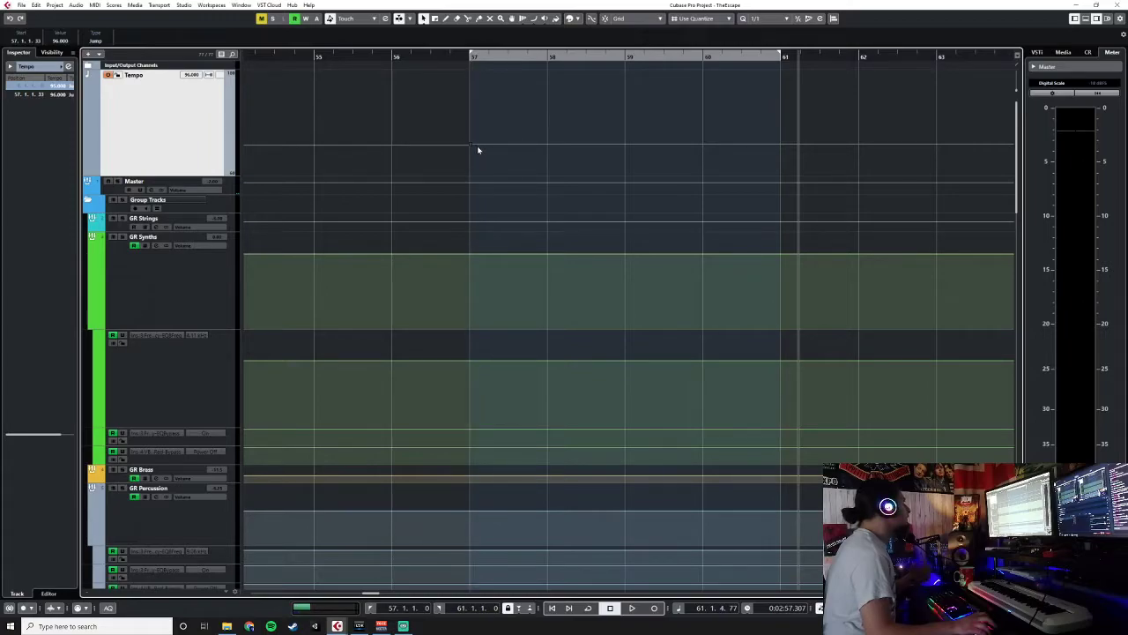
pyautogui.moveTo(471, 150); pyautogui.dragTo(471, 159)
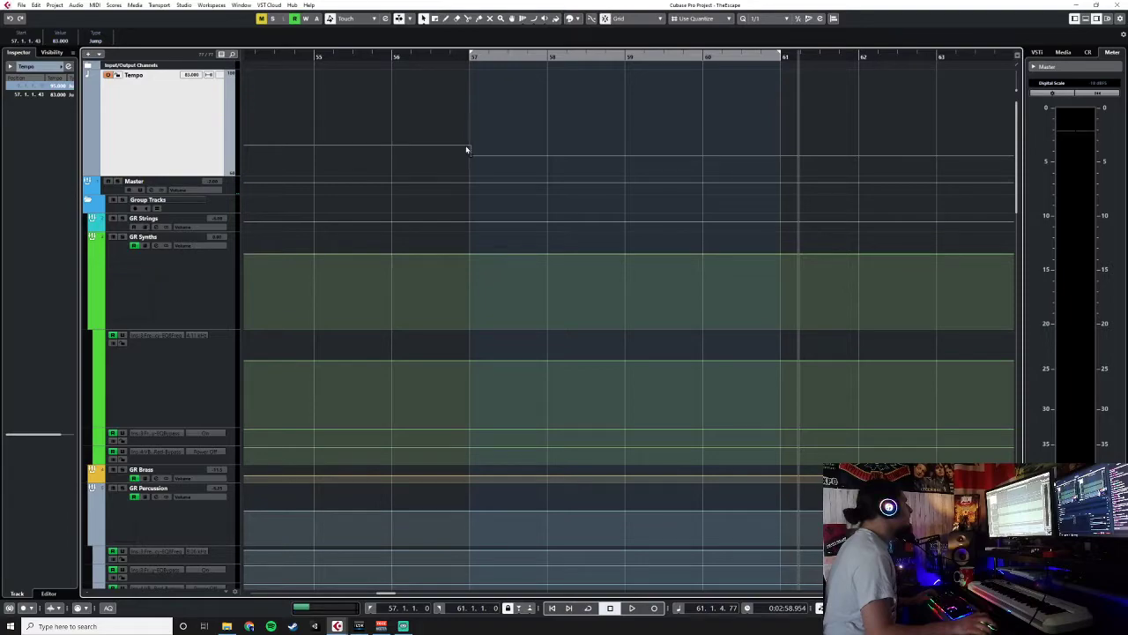
pyautogui.moveTo(471, 160); pyautogui.dragTo(470, 164)
# Play back the transition into bar 57 to hear the strings and horns at the slower tempo
pyautogui.click(345, 53)
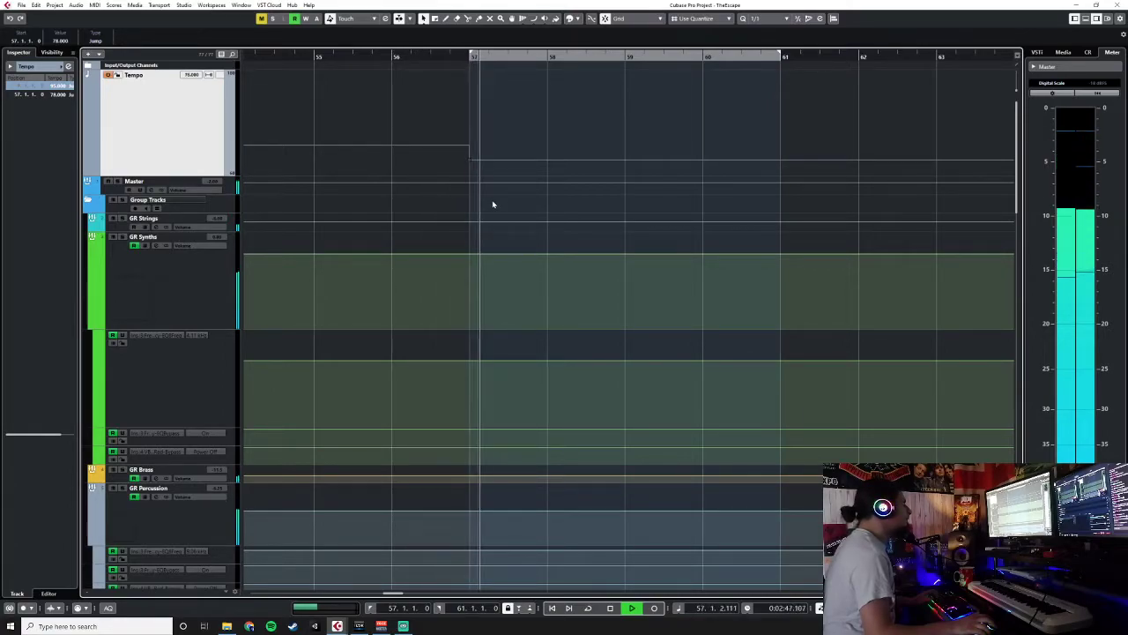
pyautogui.press('space')
pyautogui.hotkey('alt', 'Up')
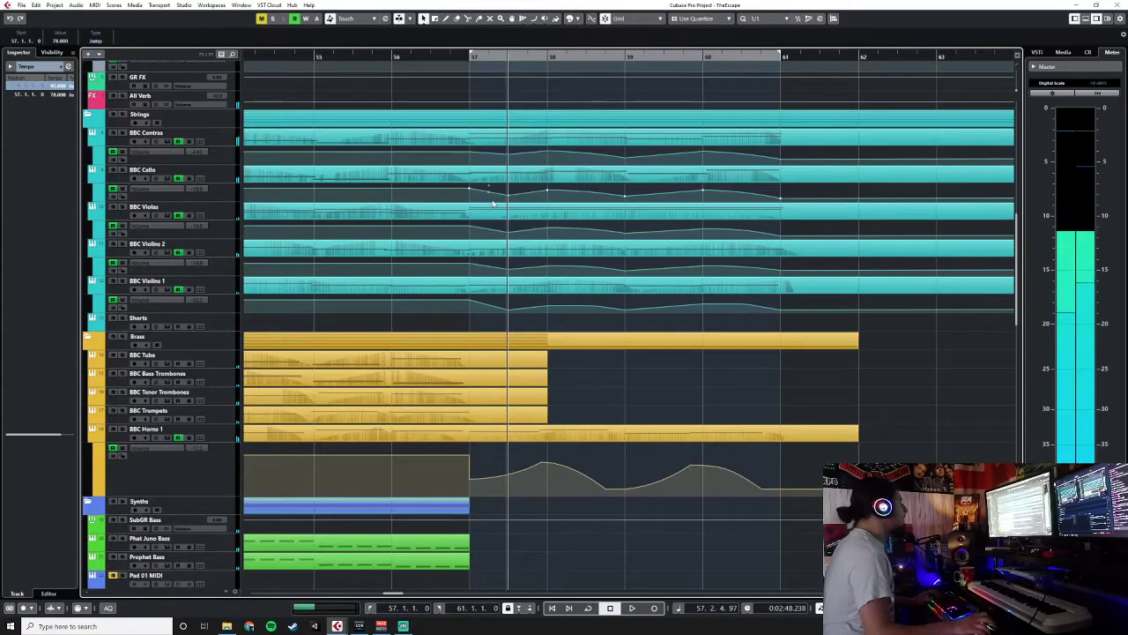
pyautogui.scroll(4, 493, 202)
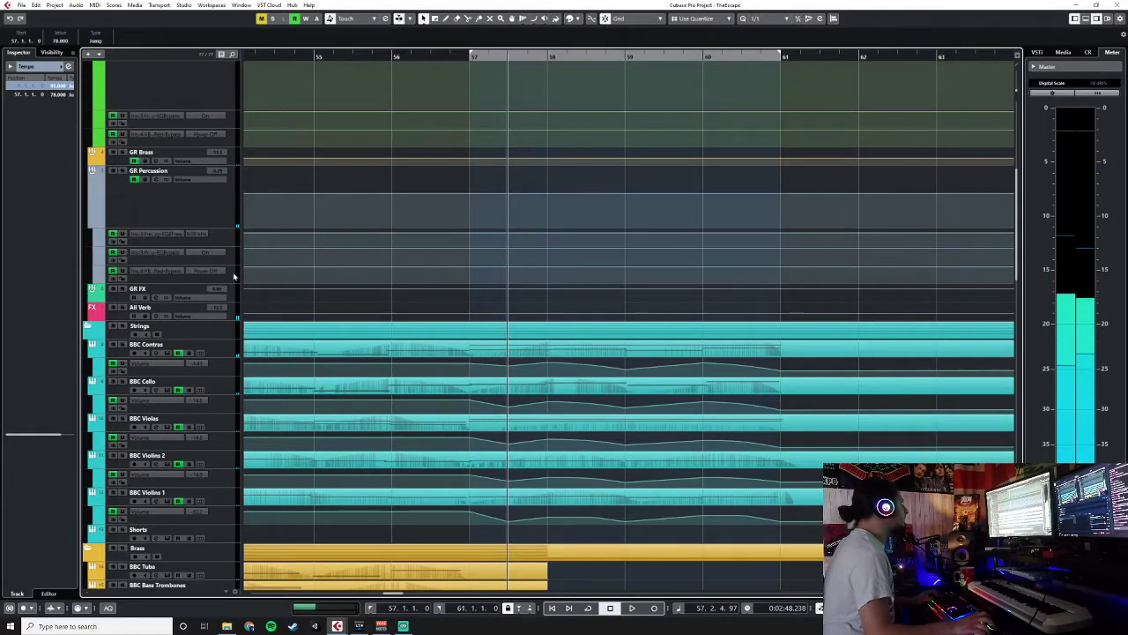
pyautogui.scroll(-4, 556, 286)
pyautogui.scroll(10, 553, 284)
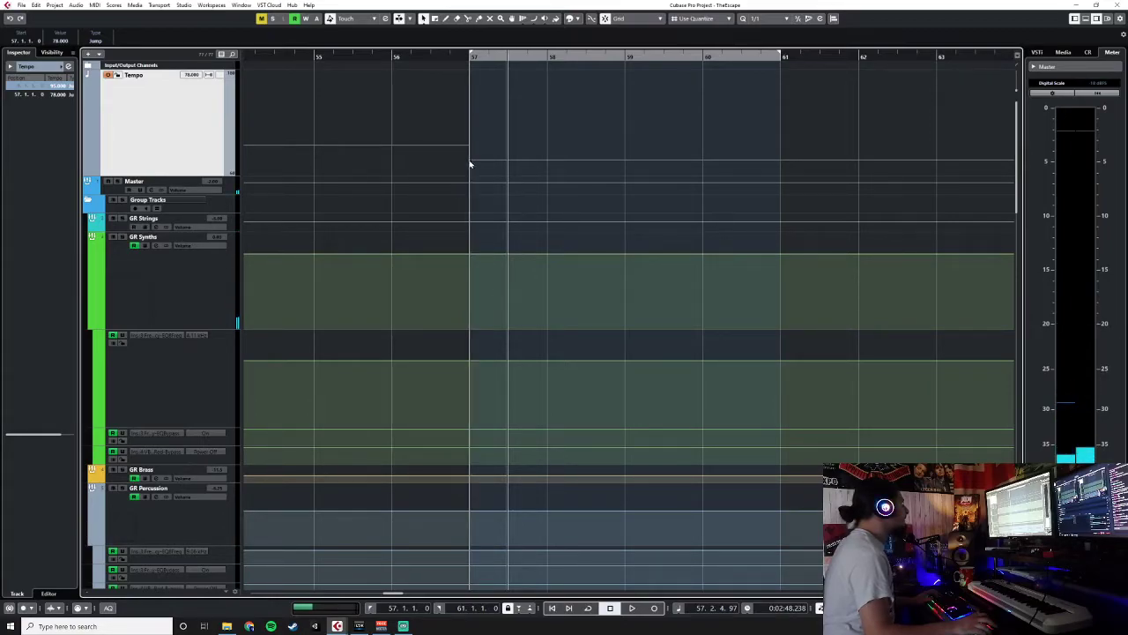
pyautogui.scroll(-8, 469, 290)
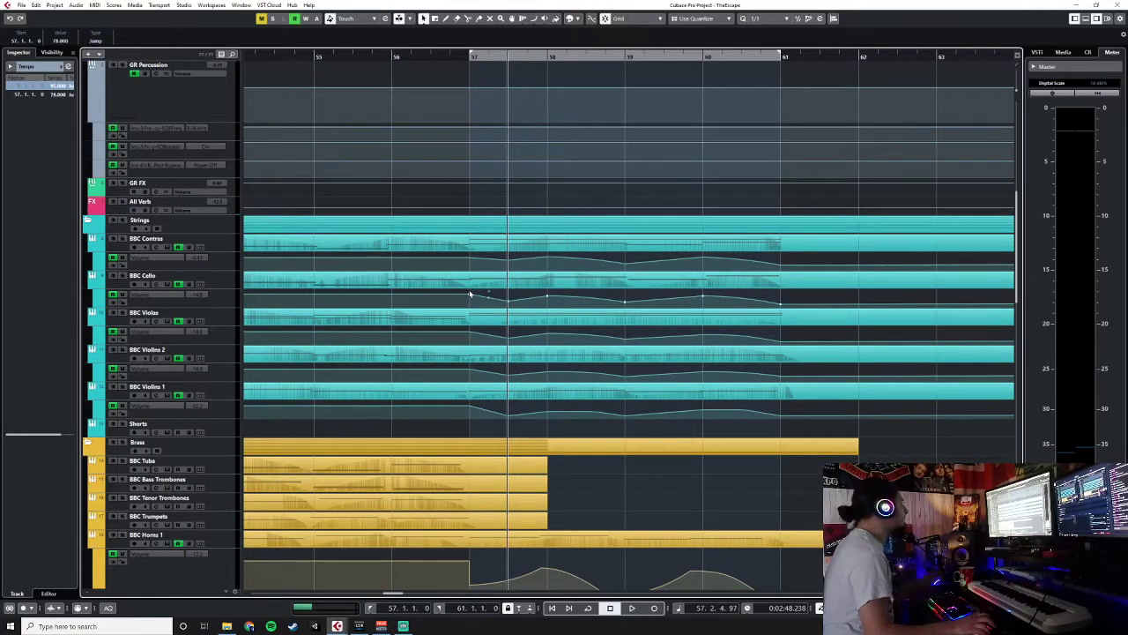
pyautogui.scroll(5, 470, 293)
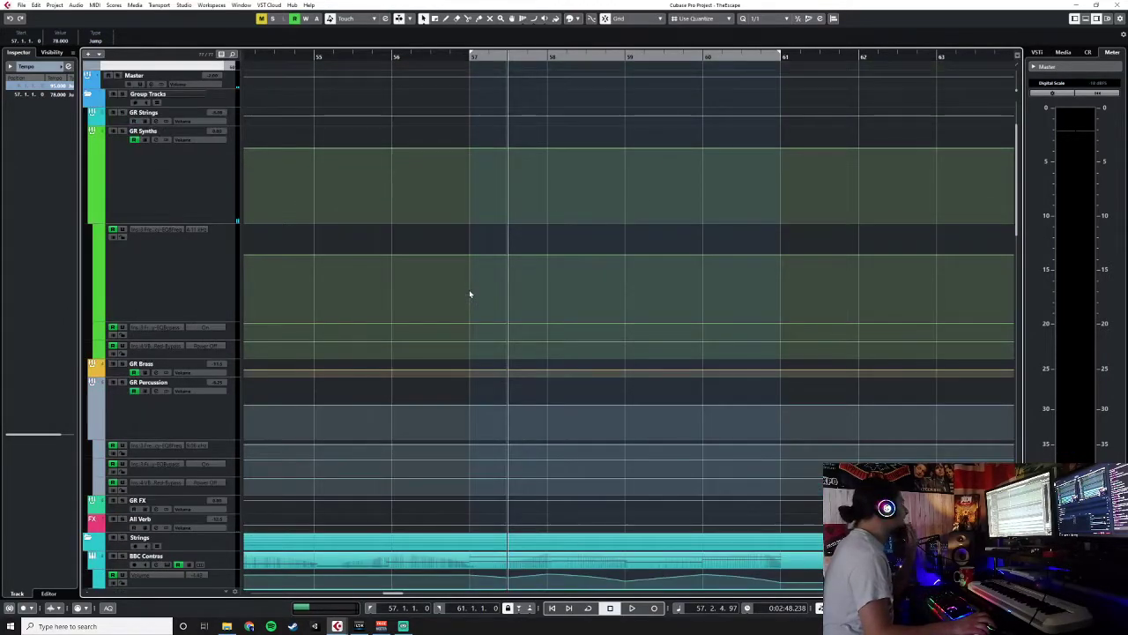
pyautogui.scroll(-3, 470, 294)
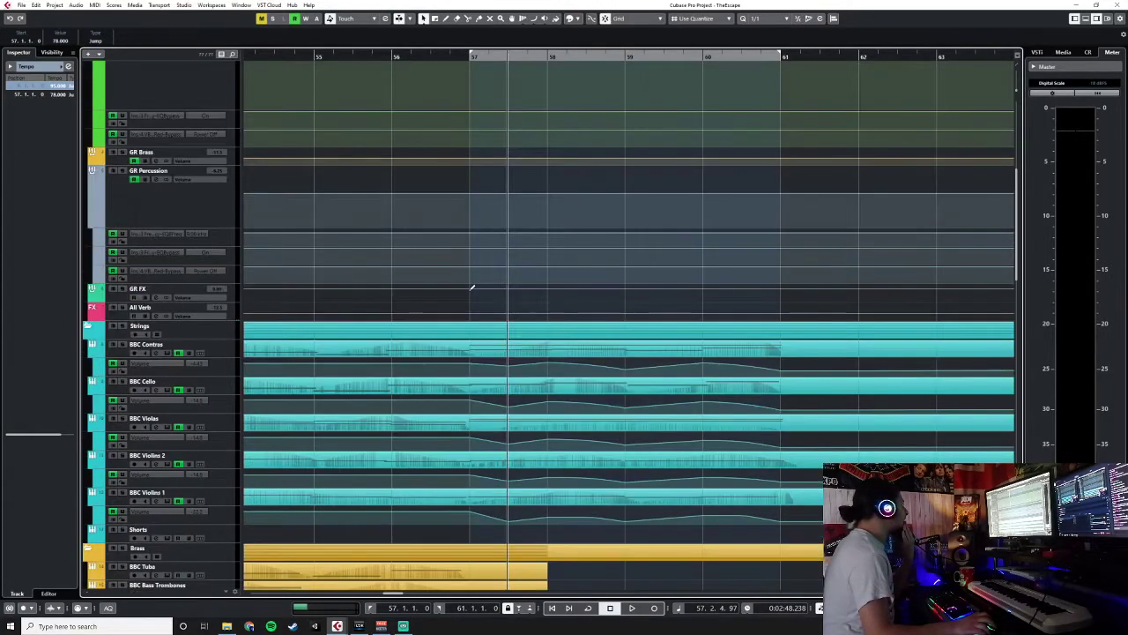
pyautogui.scroll(3, 470, 293)
pyautogui.scroll(2, 469, 294)
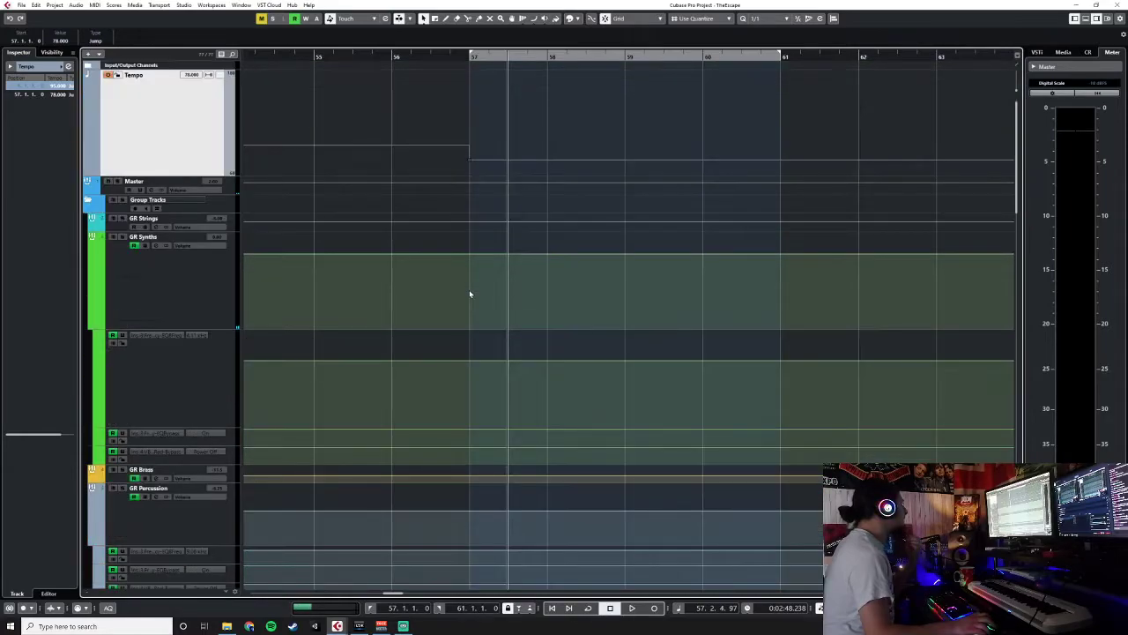
# Recolor the GR Synths group track and its automation lanes blue
pyautogui.click(218, 294)
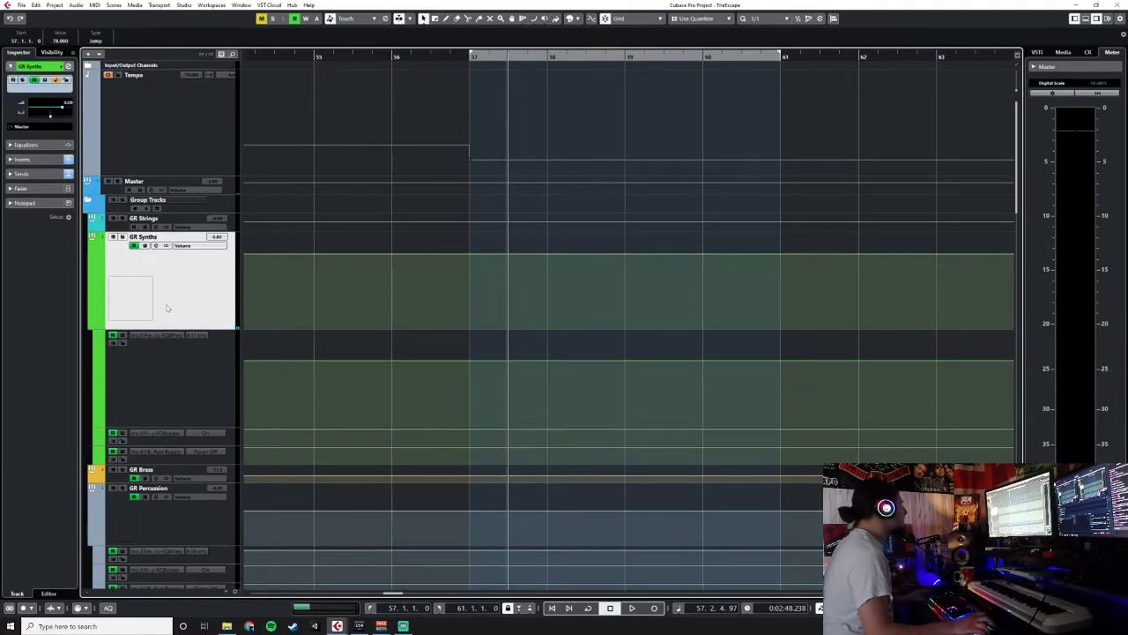
pyautogui.hscroll(-15, 378, 323)
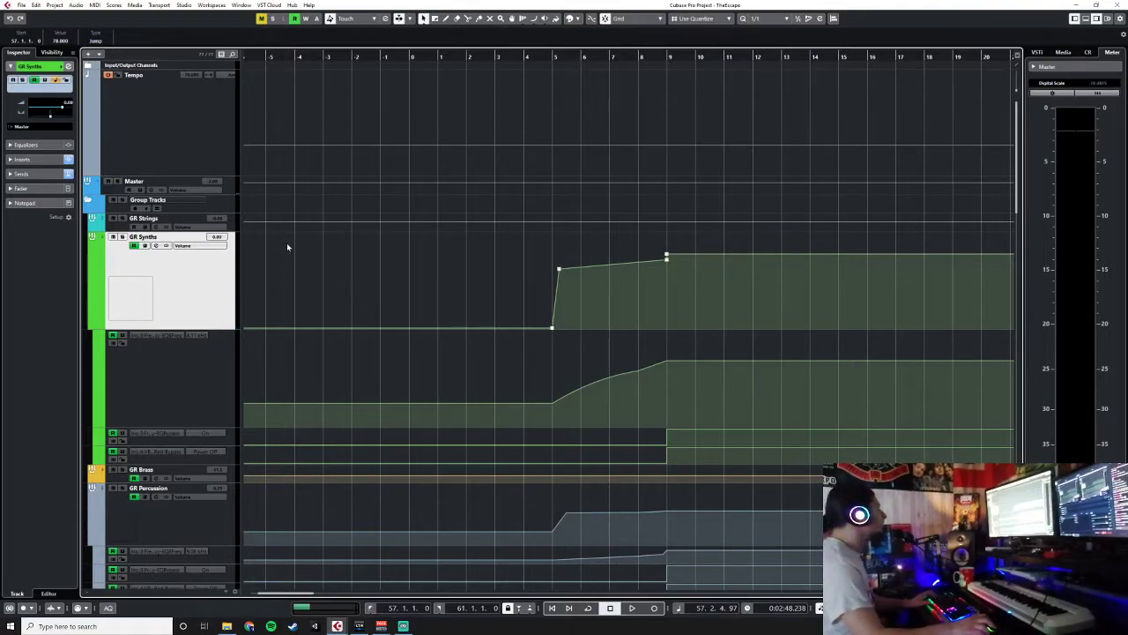
pyautogui.click(99, 337)
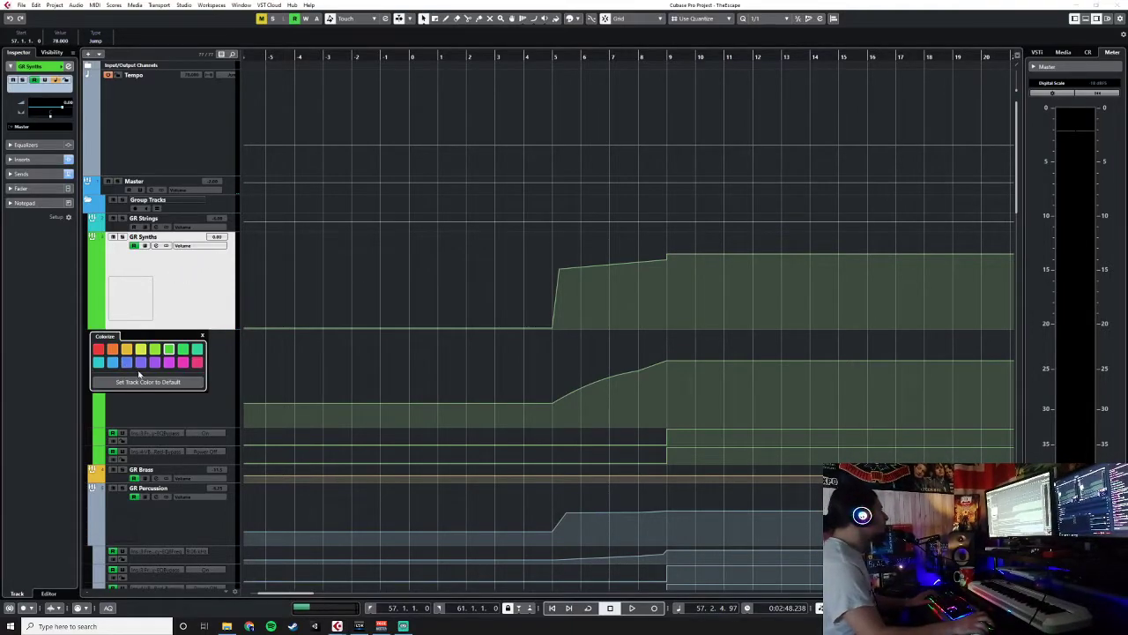
pyautogui.click(127, 362)
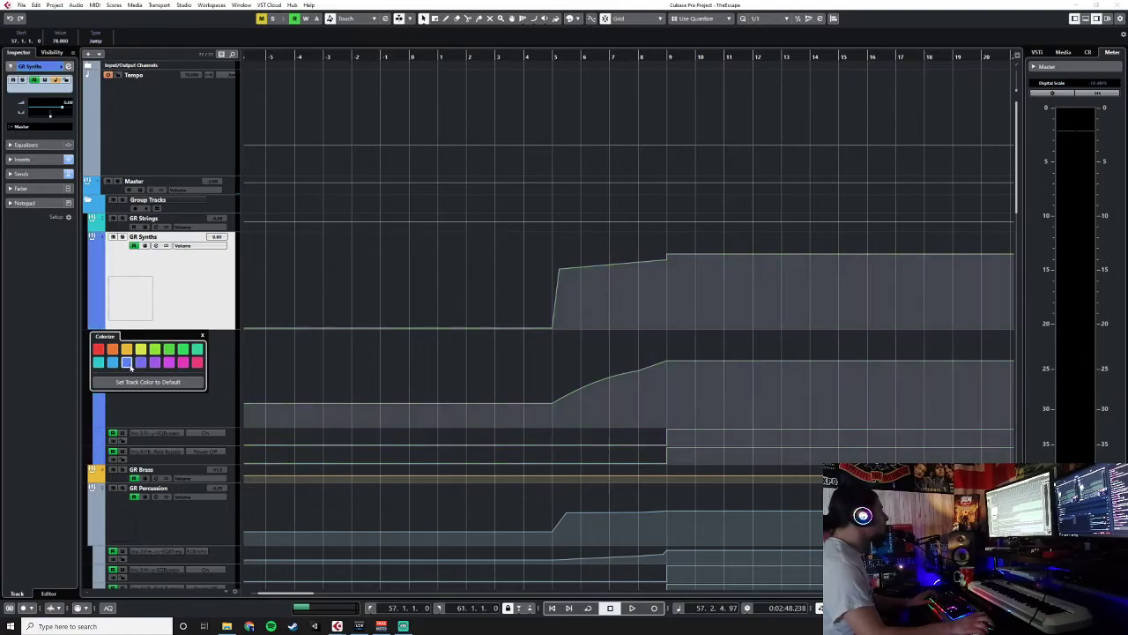
# Drop the GR Synths volume automation to minus infinity from bar 57 onward
pyautogui.scroll(-5, 434, 321)
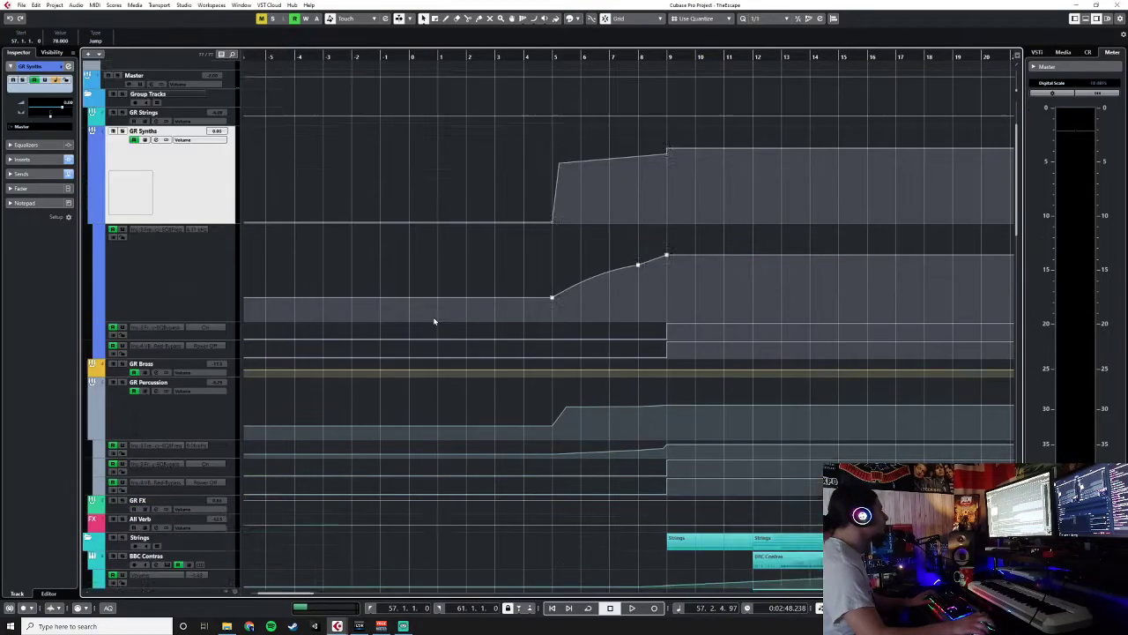
pyautogui.scroll(5, 431, 321)
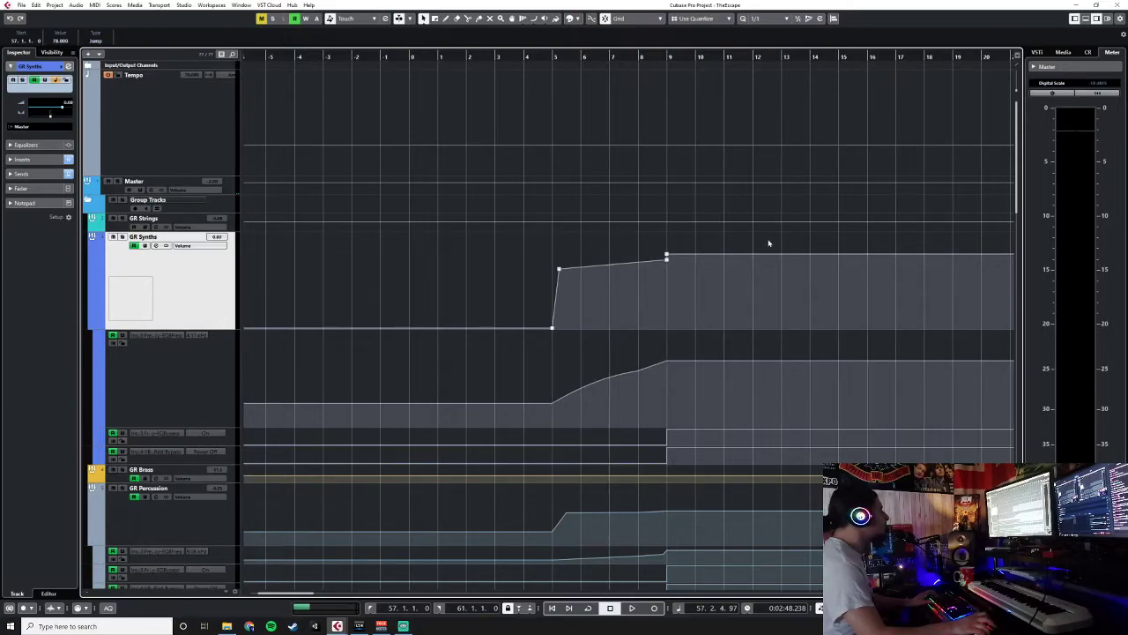
pyautogui.scroll(3, 778, 309)
pyautogui.scroll(-4, 778, 308)
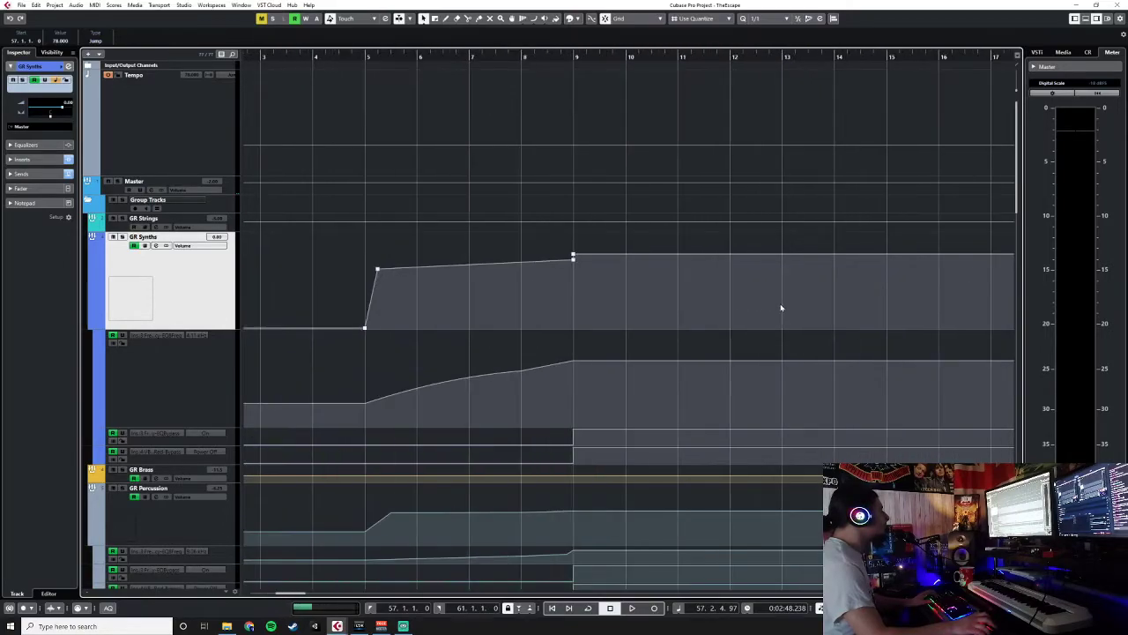
pyautogui.hscroll(10, 780, 307)
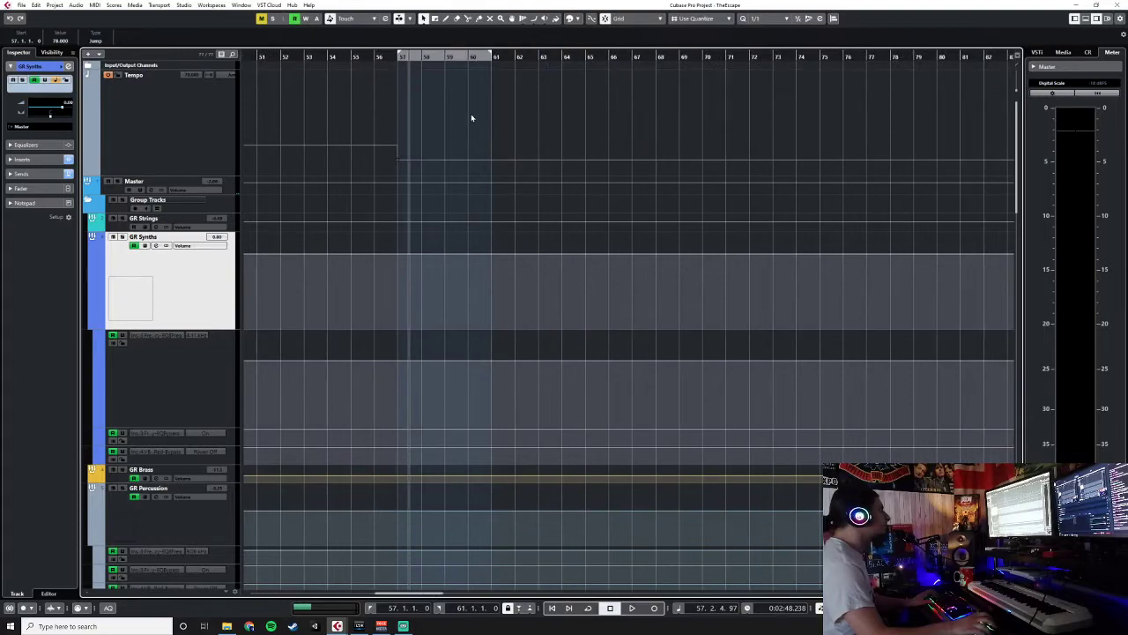
pyautogui.click(397, 58)
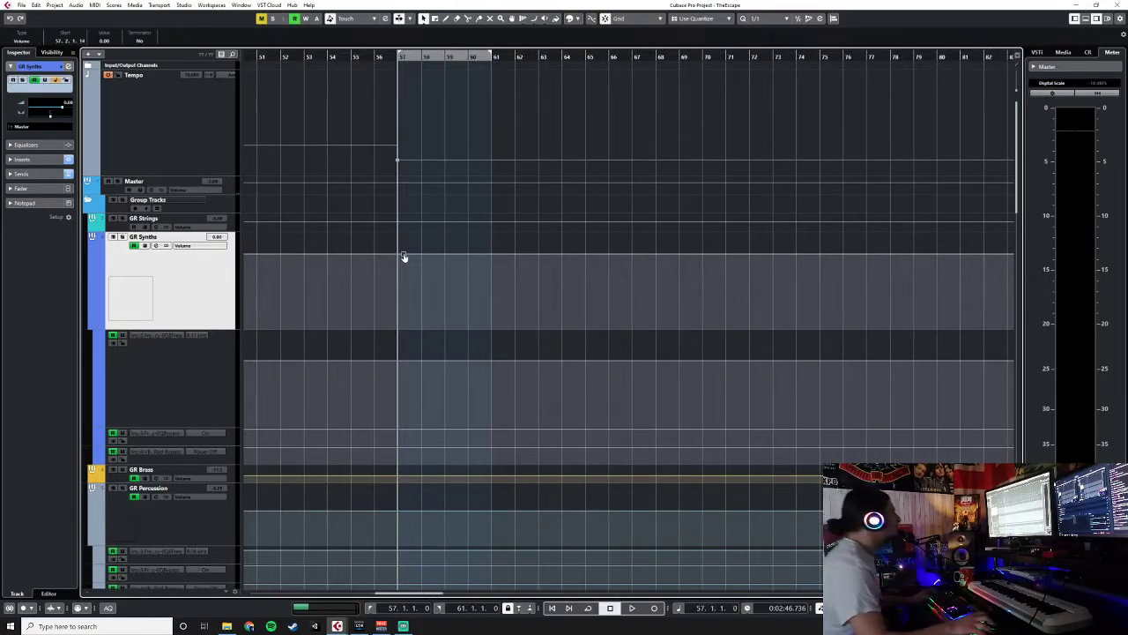
pyautogui.moveTo(403, 253); pyautogui.dragTo(369, 363)
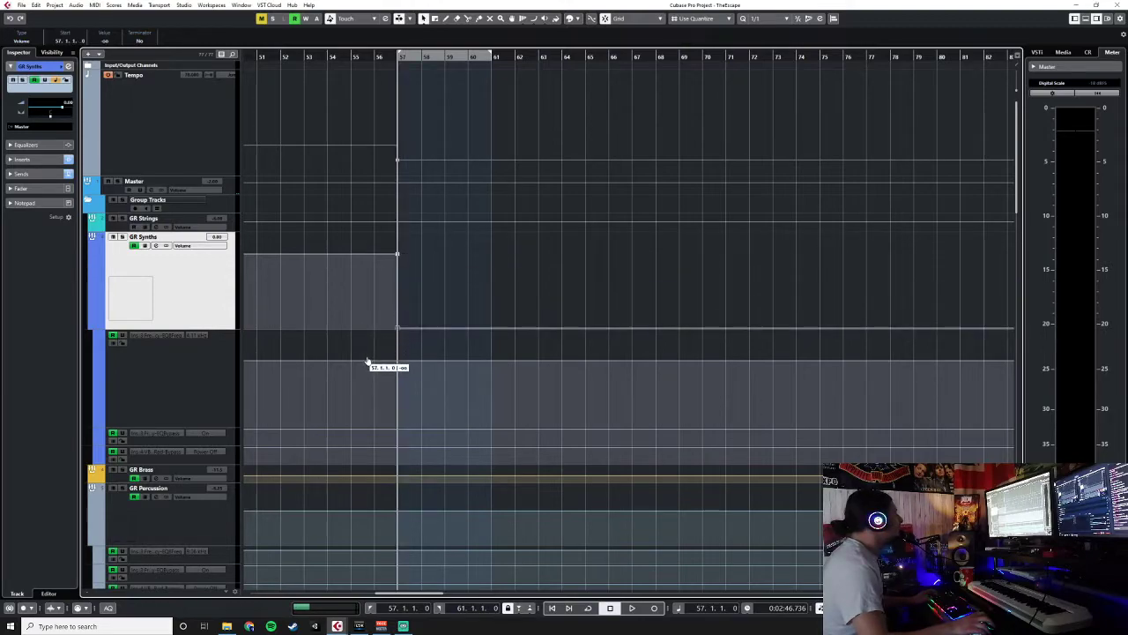
# Play back the bars leading into bar 57 to hear the synth group cut out
pyautogui.click(349, 58)
pyautogui.press('space')
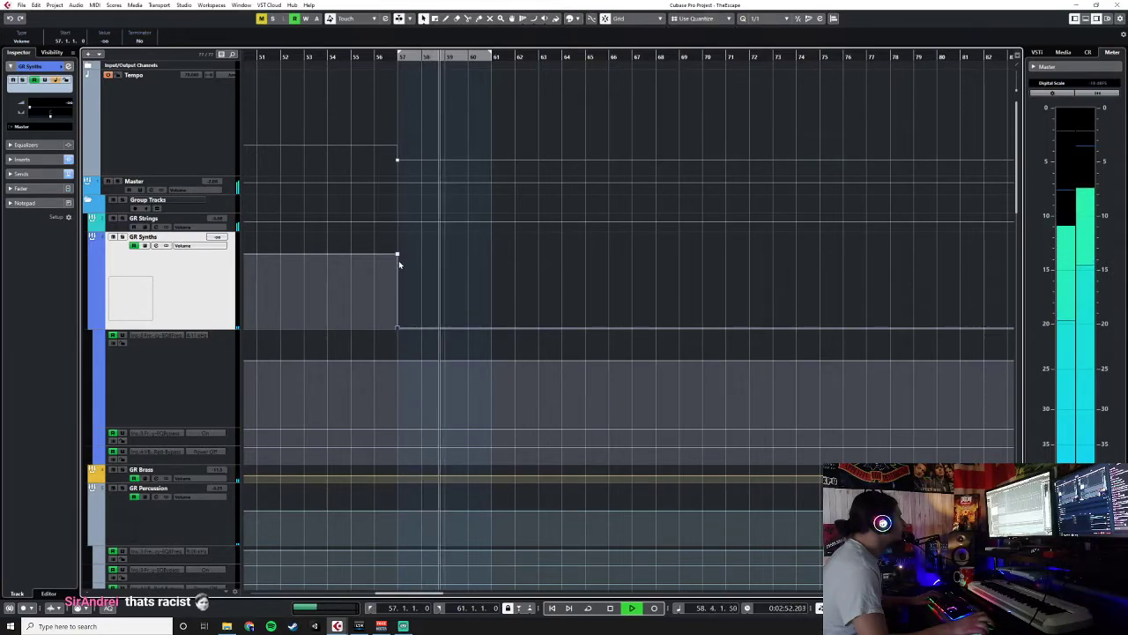
pyautogui.click(376, 55)
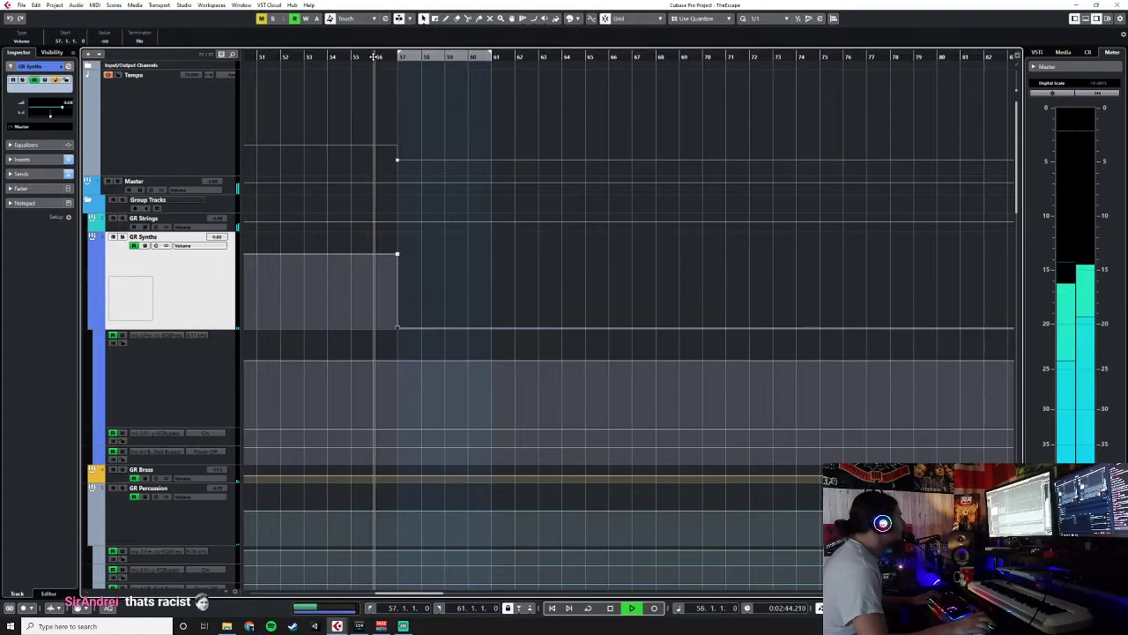
pyautogui.scroll(5, 400, 163)
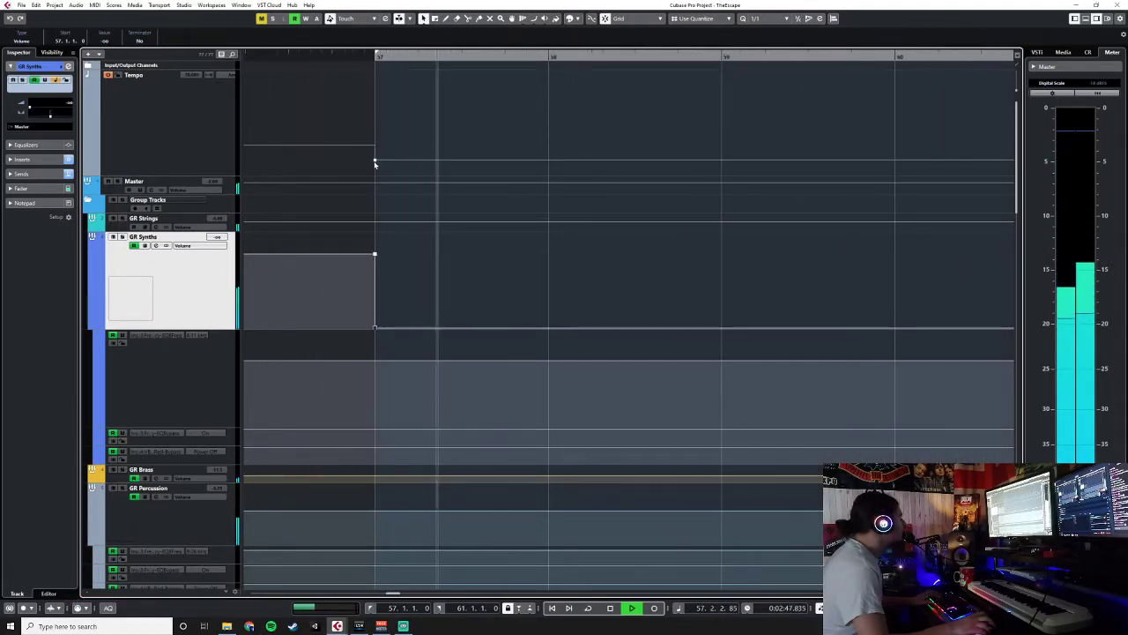
pyautogui.press('space')
# Copy the GGD Crashes event that ends at bar 54 and paste it at bar 57 on the same track
pyautogui.scroll(-15, 472, 319)
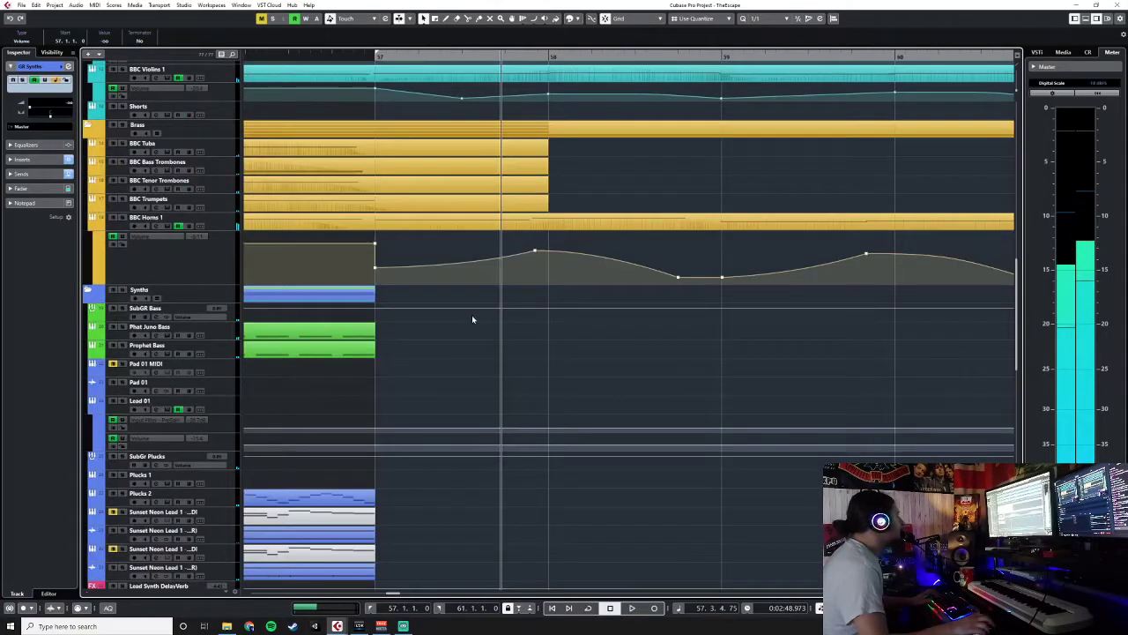
pyautogui.scroll(-3, 472, 315)
pyautogui.scroll(-6, 471, 315)
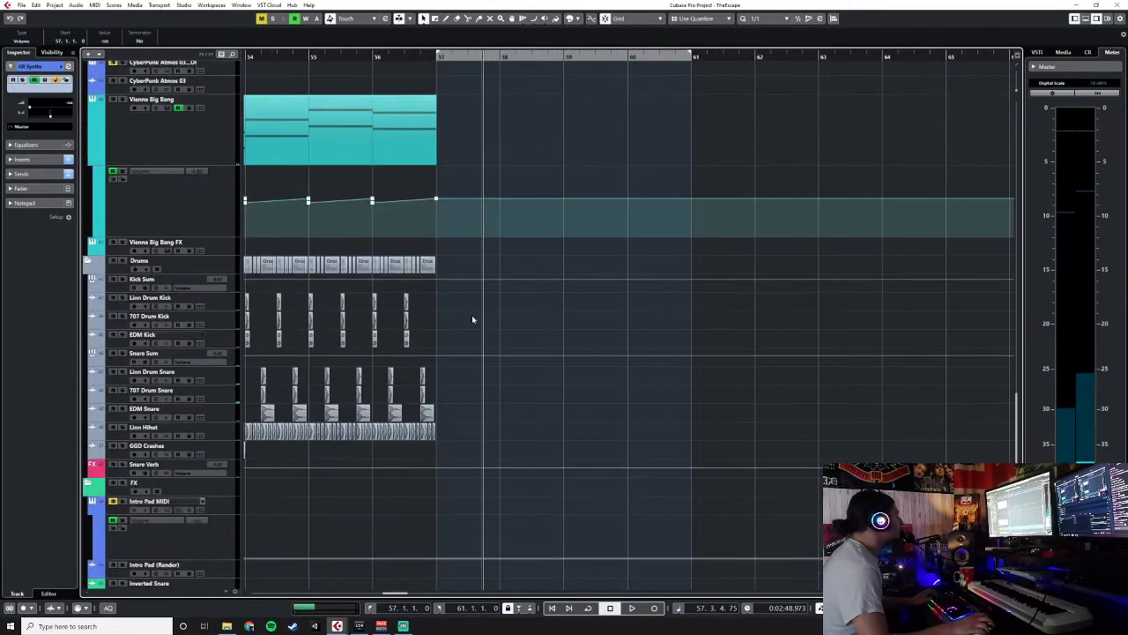
pyautogui.scroll(-3, 470, 315)
pyautogui.hscroll(-5, 352, 355)
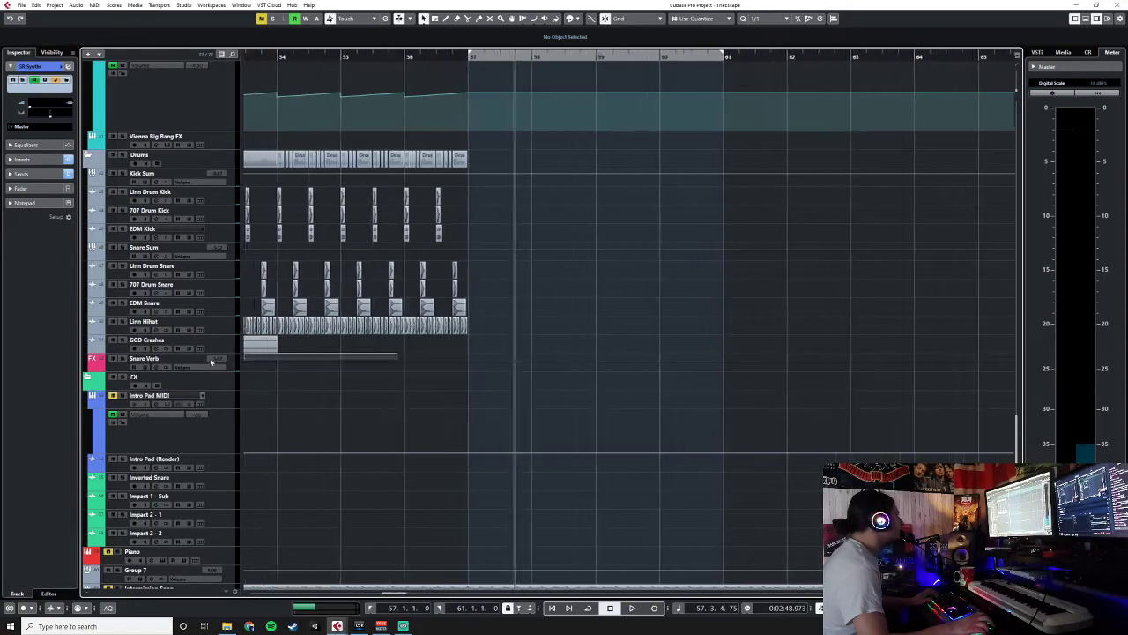
pyautogui.click(319, 349)
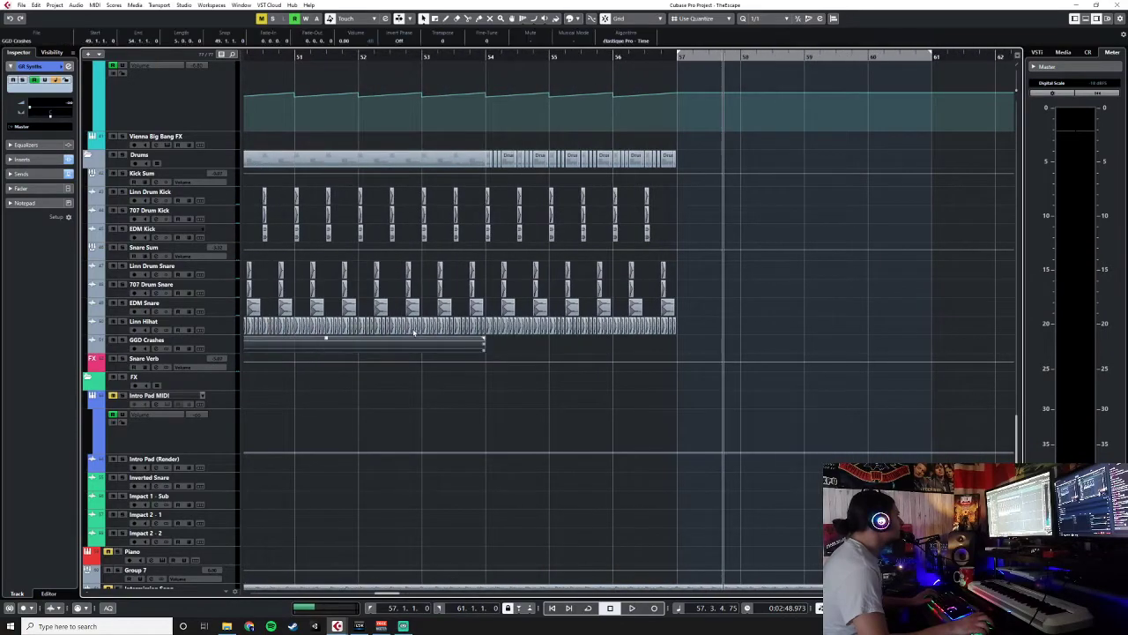
pyautogui.click(678, 57)
pyautogui.click(229, 351)
pyautogui.hotkey('ctrl', 'v')
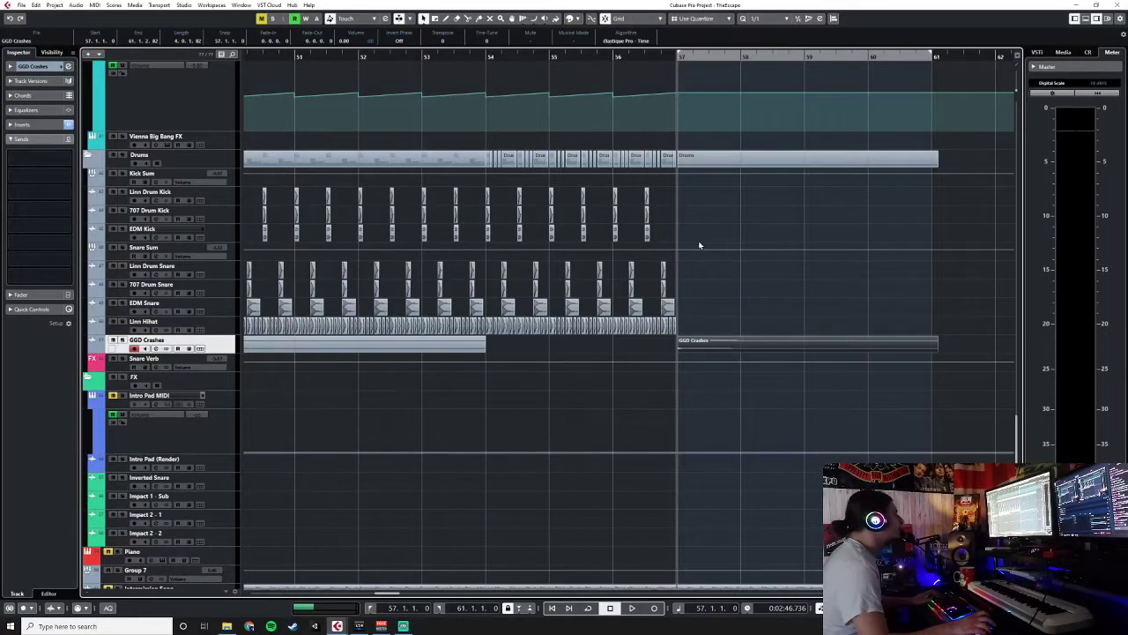
# Play back the transition into bar 57 with the pasted crash
pyautogui.scroll(-2, 619, 423)
pyautogui.scroll(3, 631, 342)
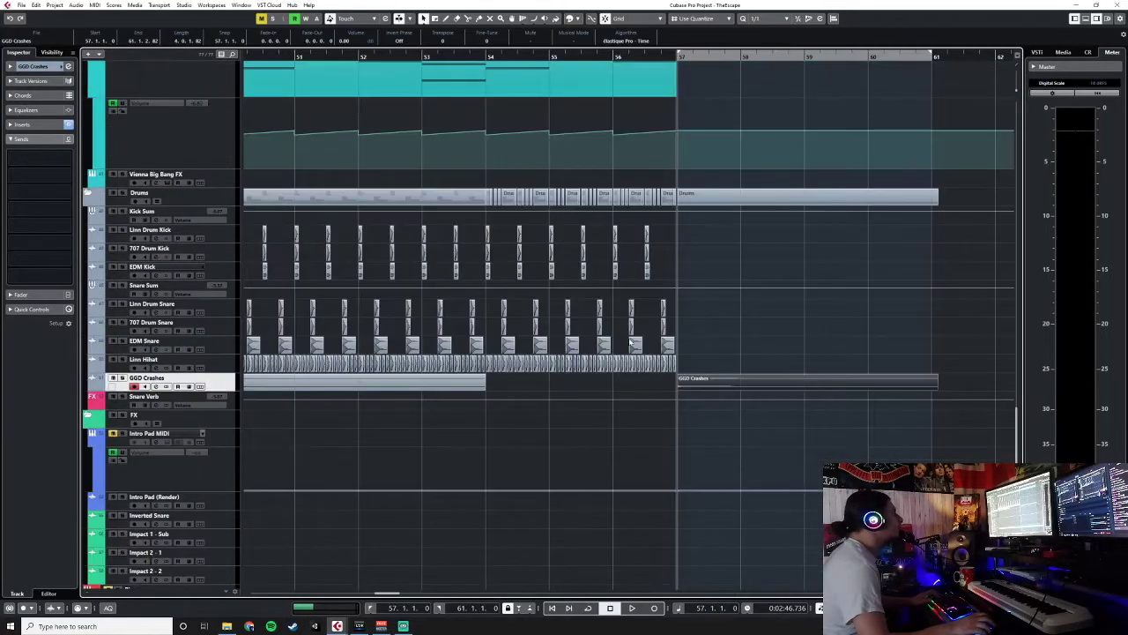
pyautogui.click(584, 56)
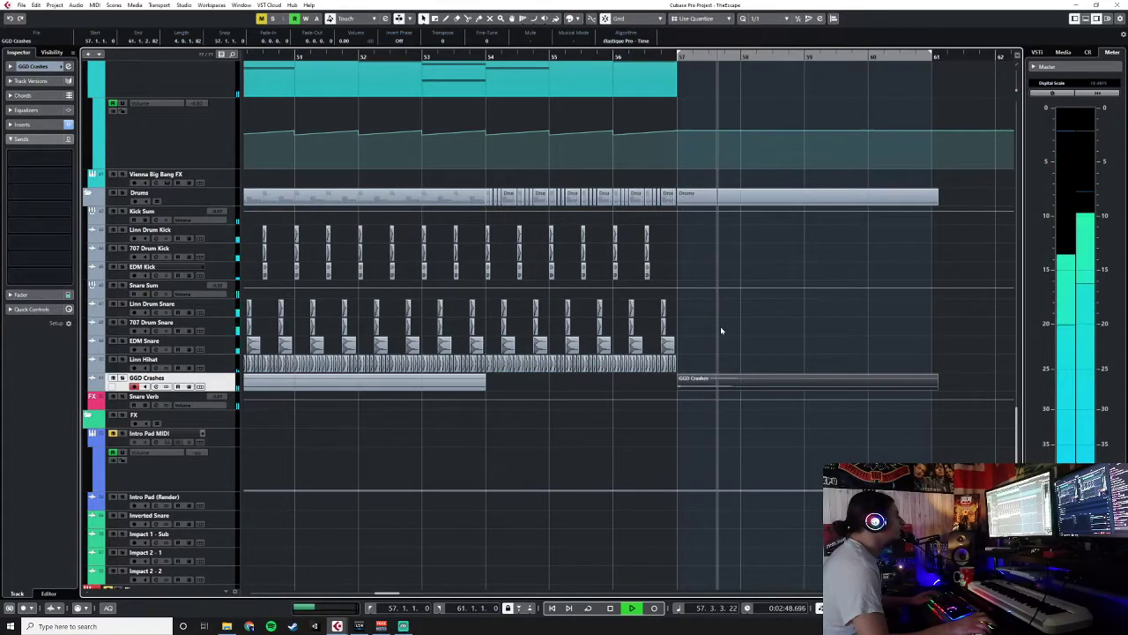
# Raise the tempo change at bar 57 to 88 BPM on the Tempo track
pyautogui.scroll(4, 720, 326)
pyautogui.scroll(6, 721, 328)
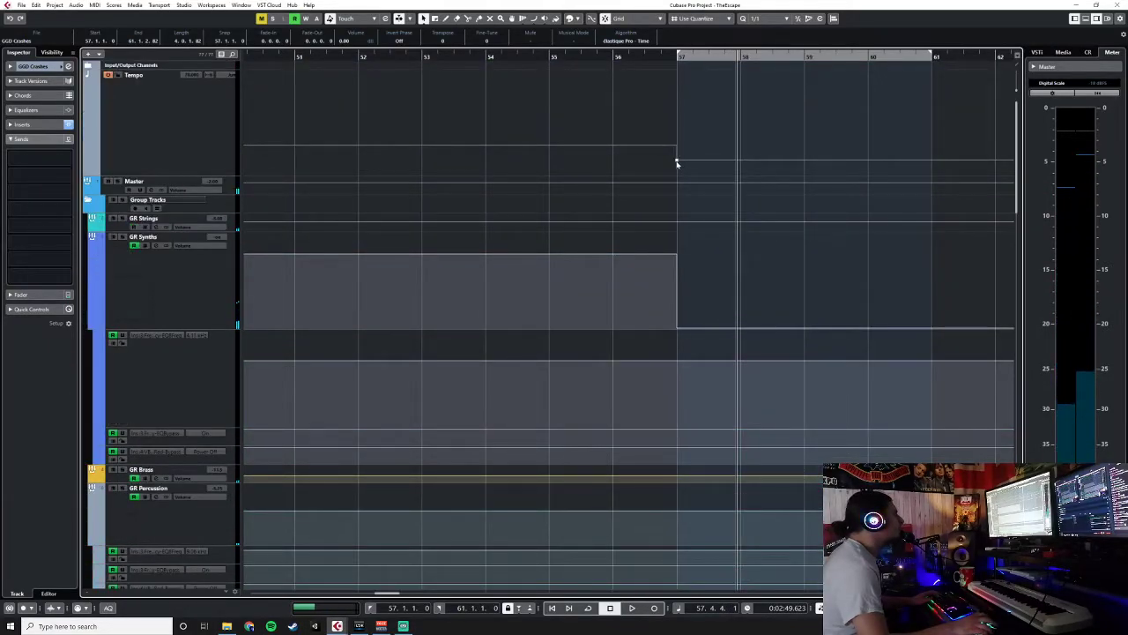
pyautogui.click(677, 163)
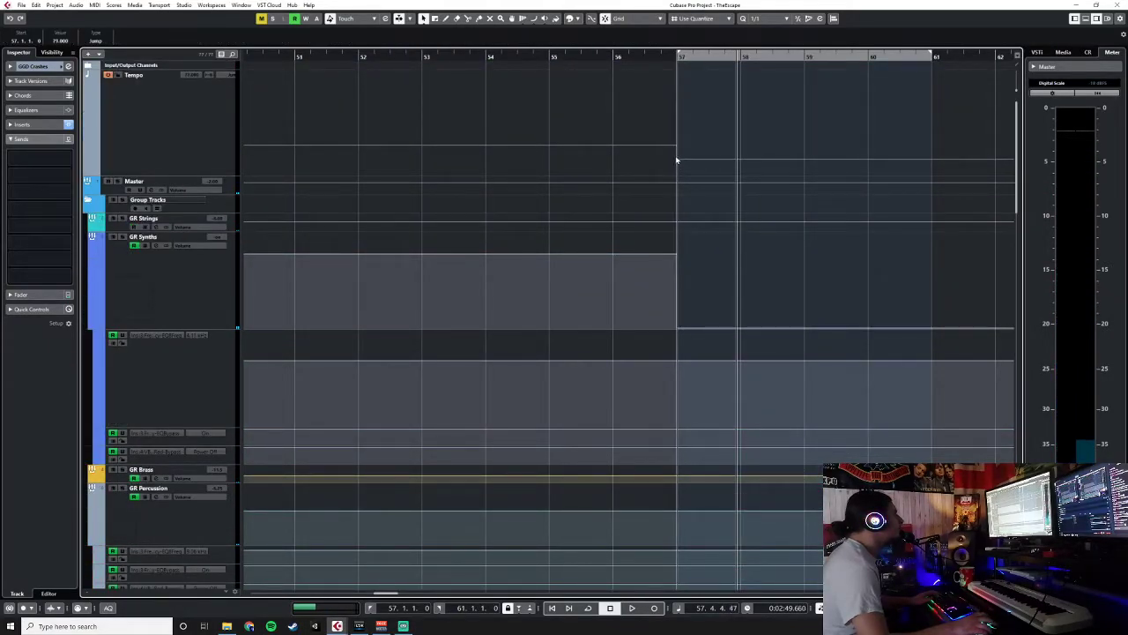
pyautogui.moveTo(676, 160); pyautogui.dragTo(680, 152)
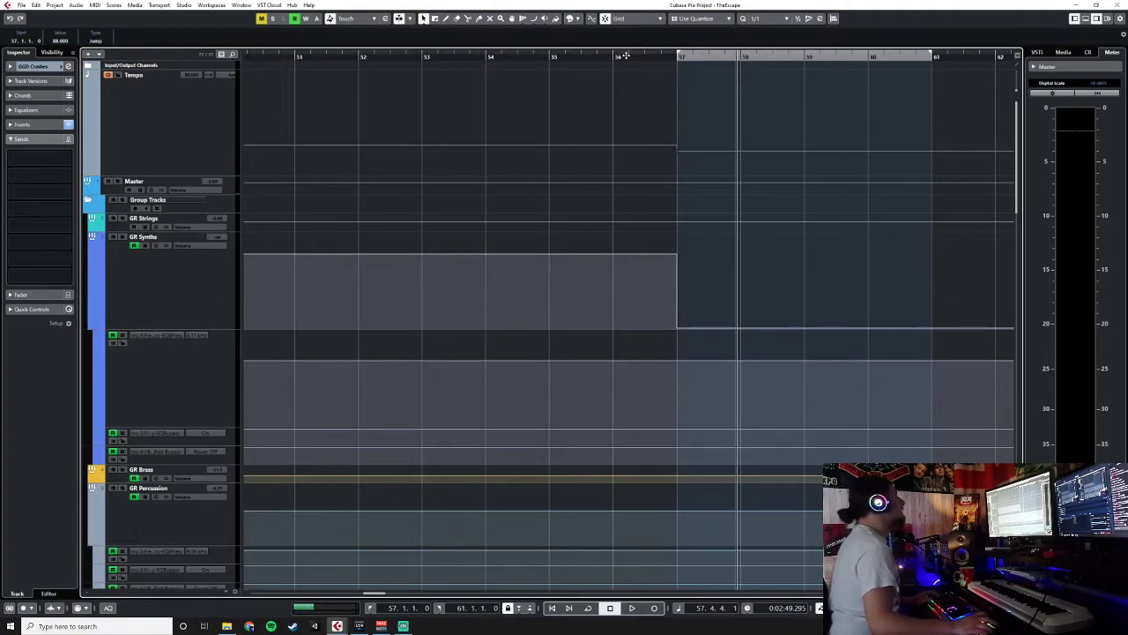
# Play back from bar 56 into bar 59 to check the crash, strings and horns at the new tempo
pyautogui.click(623, 55)
pyautogui.scroll(-15, 798, 425)
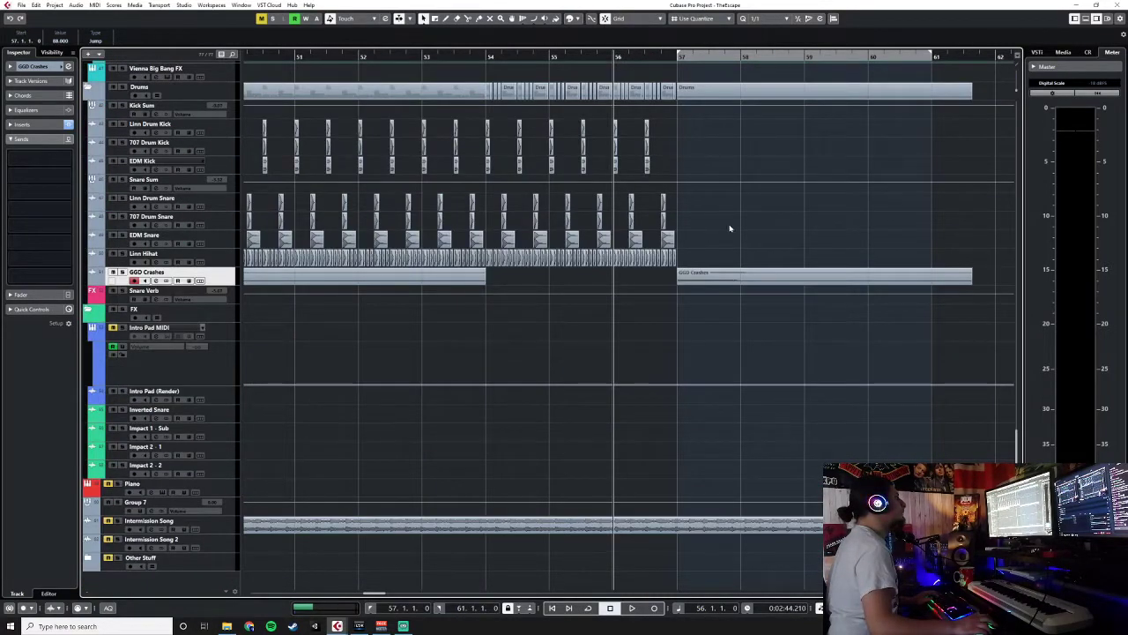
pyautogui.click(698, 272)
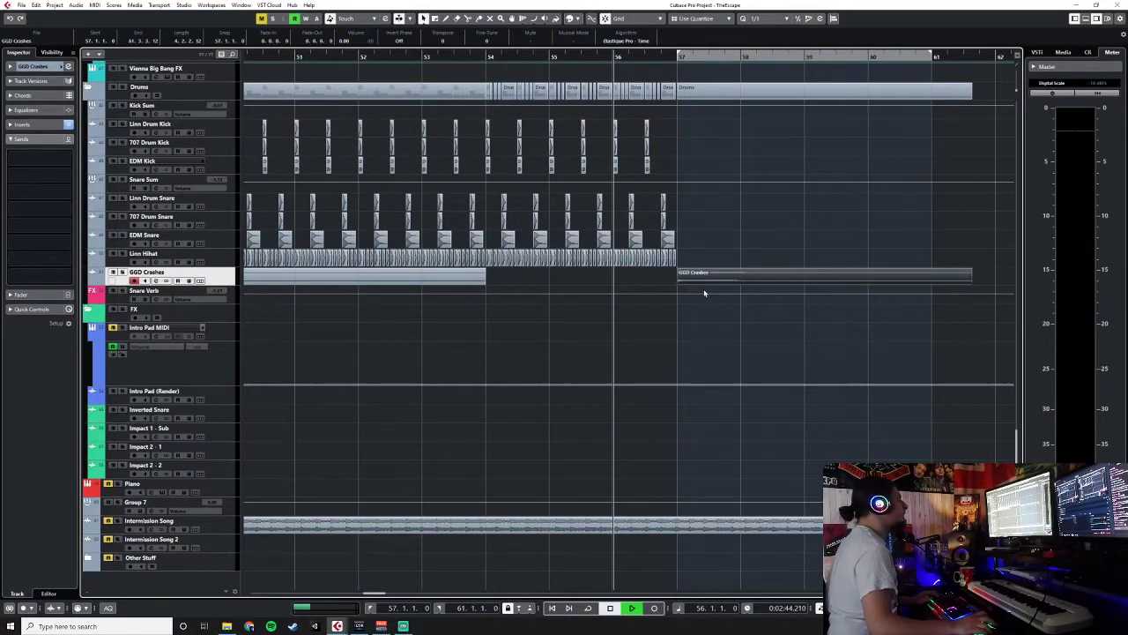
pyautogui.press('space')
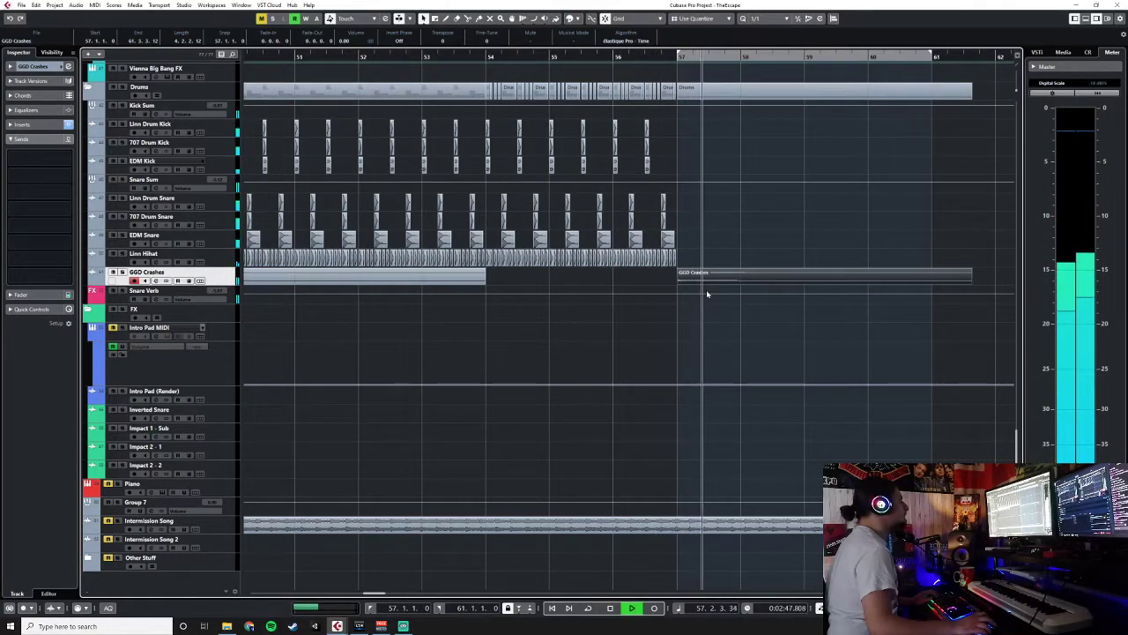
pyautogui.scroll(-15, 705, 294)
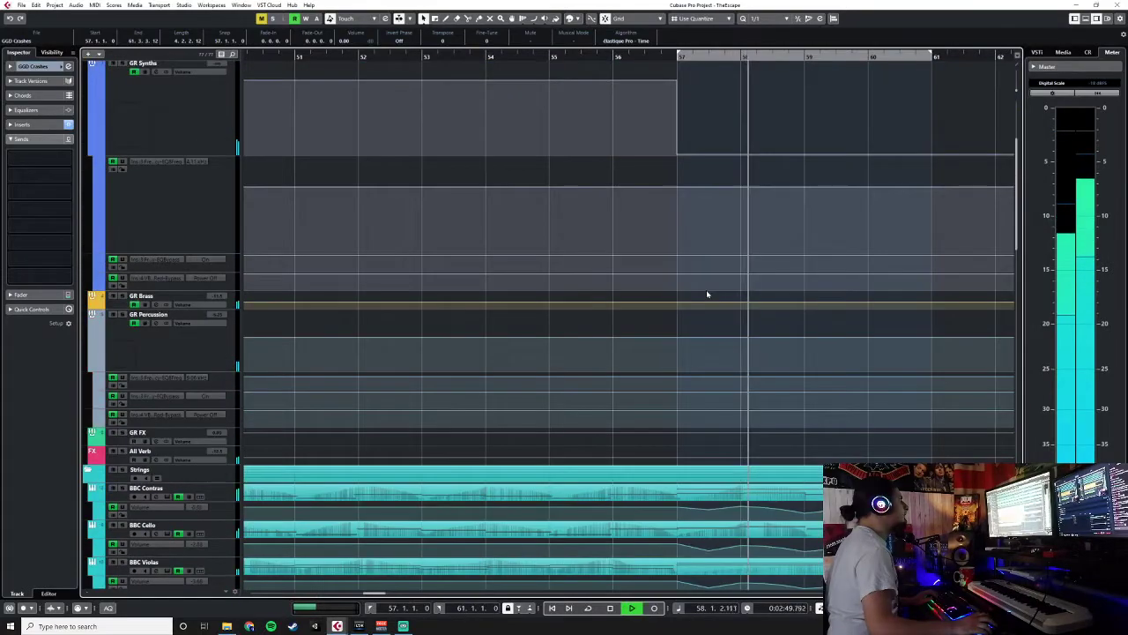
pyautogui.scroll(2, 706, 294)
pyautogui.scroll(-7, 706, 294)
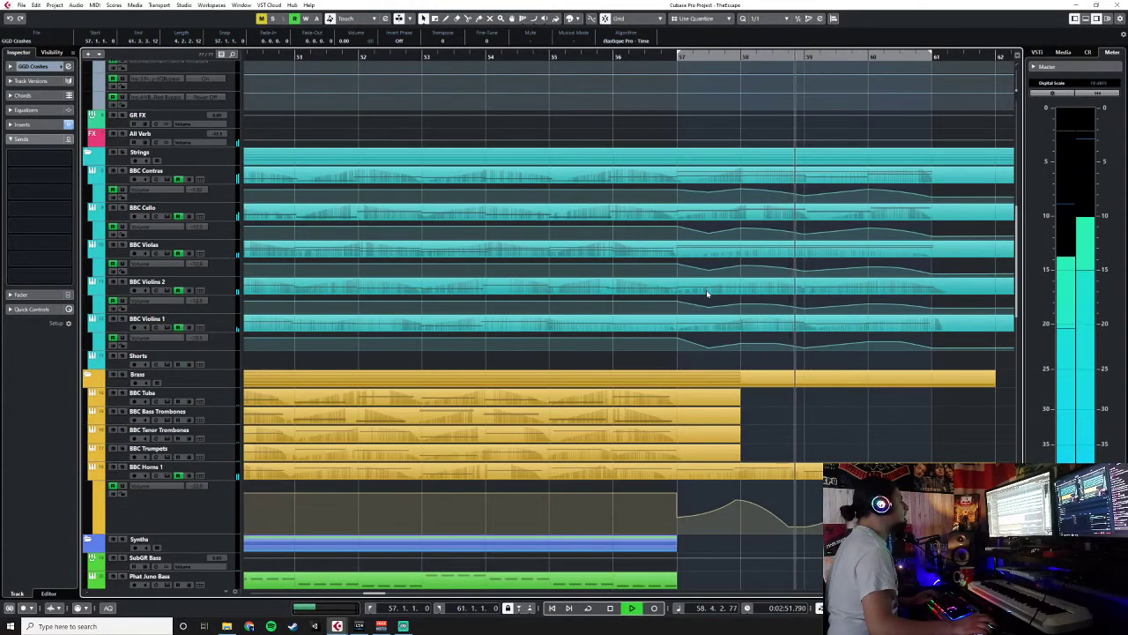
pyautogui.scroll(-2, 706, 293)
pyautogui.scroll(10, 706, 293)
pyautogui.scroll(-3, 706, 293)
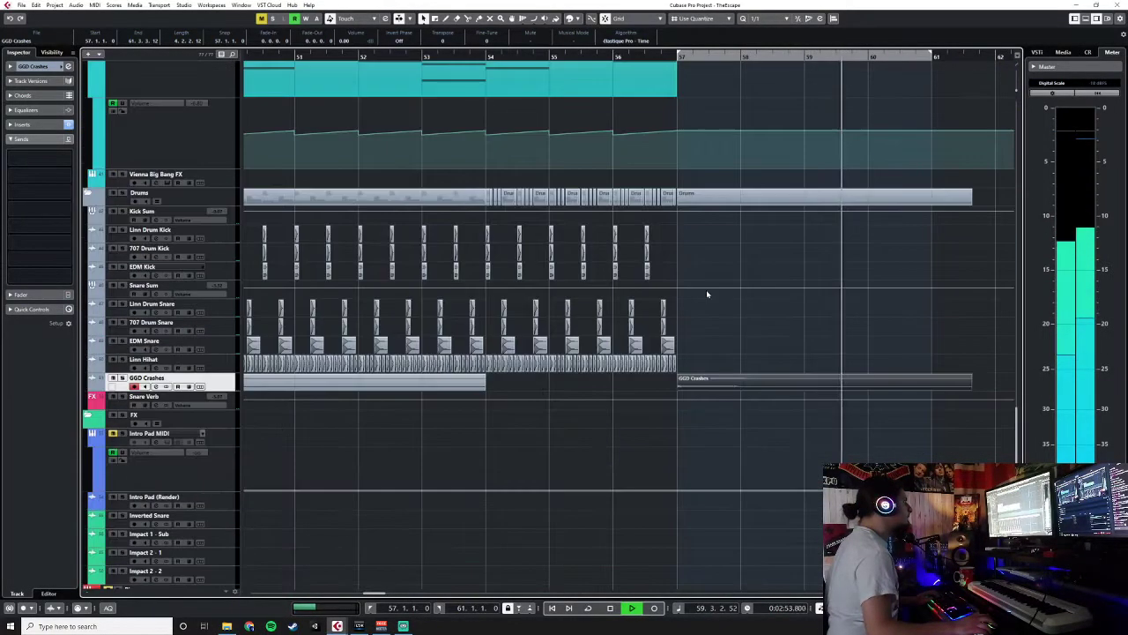
pyautogui.press('space')
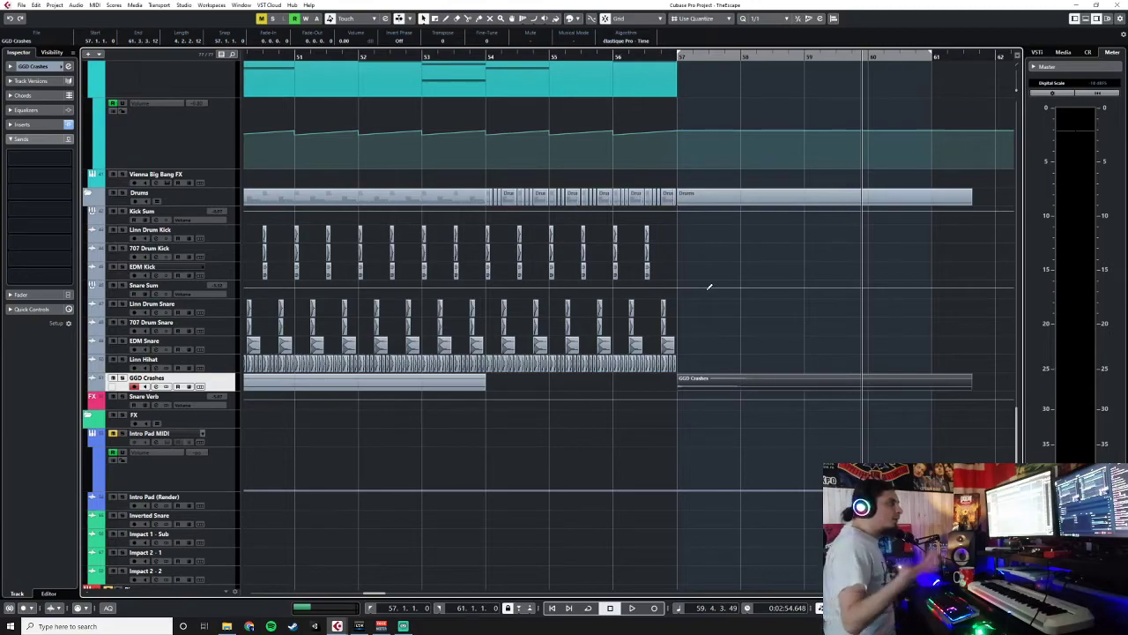
pyautogui.scroll(-3, 703, 333)
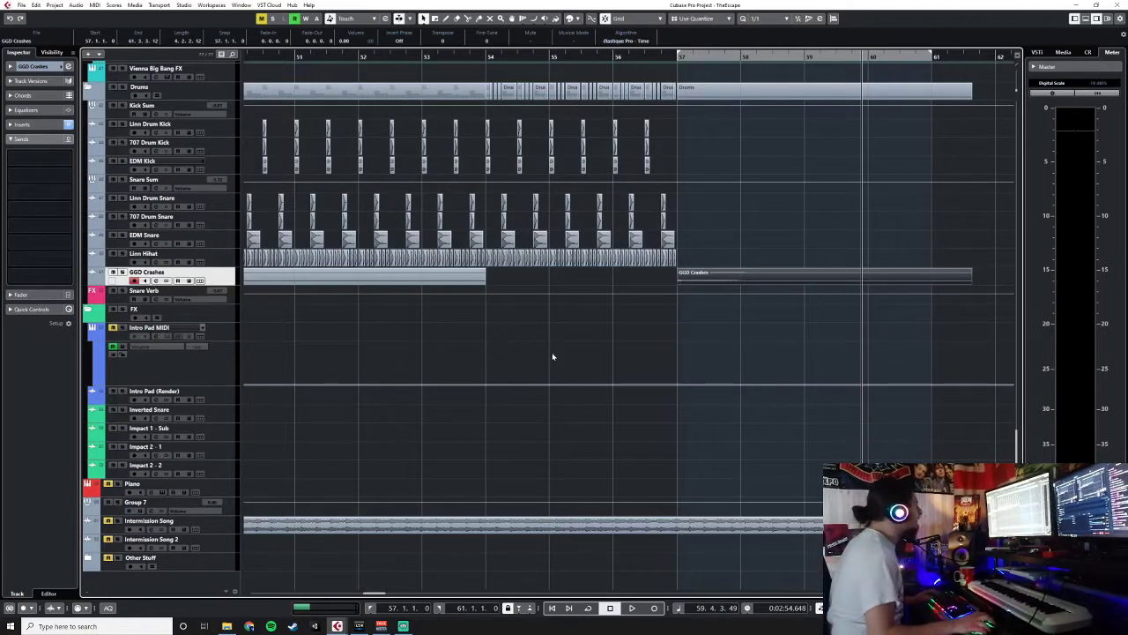
pyautogui.moveTo(699, 281); pyautogui.dragTo(743, 281)
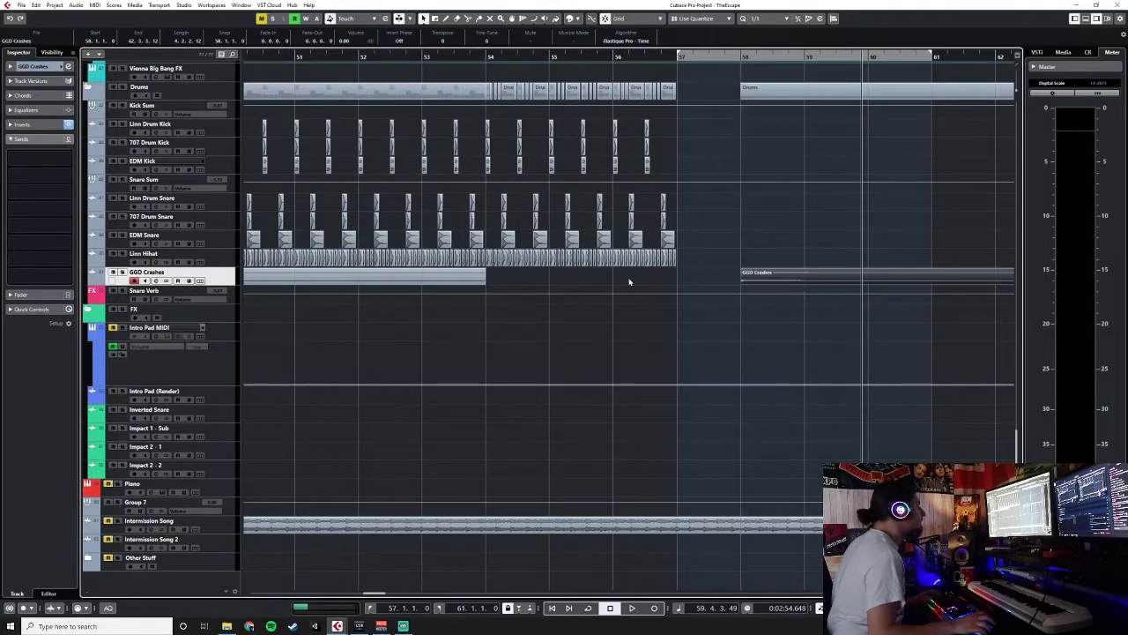
pyautogui.moveTo(780, 276); pyautogui.dragTo(730, 279)
# Copy the last Linn, 707 and EDM kick hits of bar 56 to bar 57 on their tracks and play back the transition
pyautogui.moveTo(672, 178); pyautogui.dragTo(642, 122)
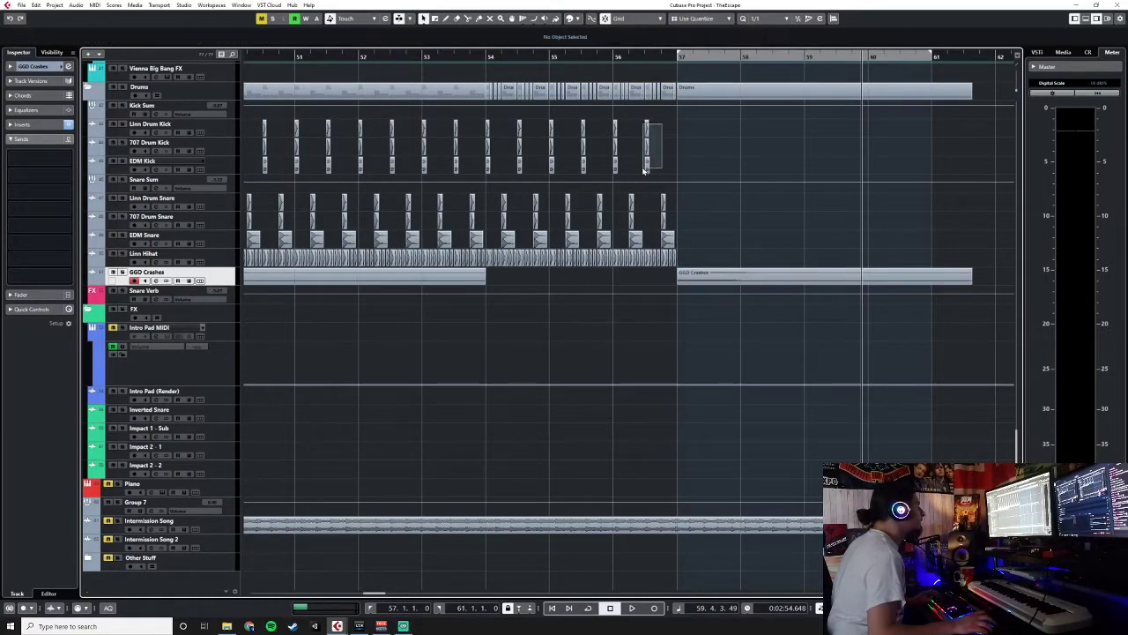
pyautogui.click(677, 55)
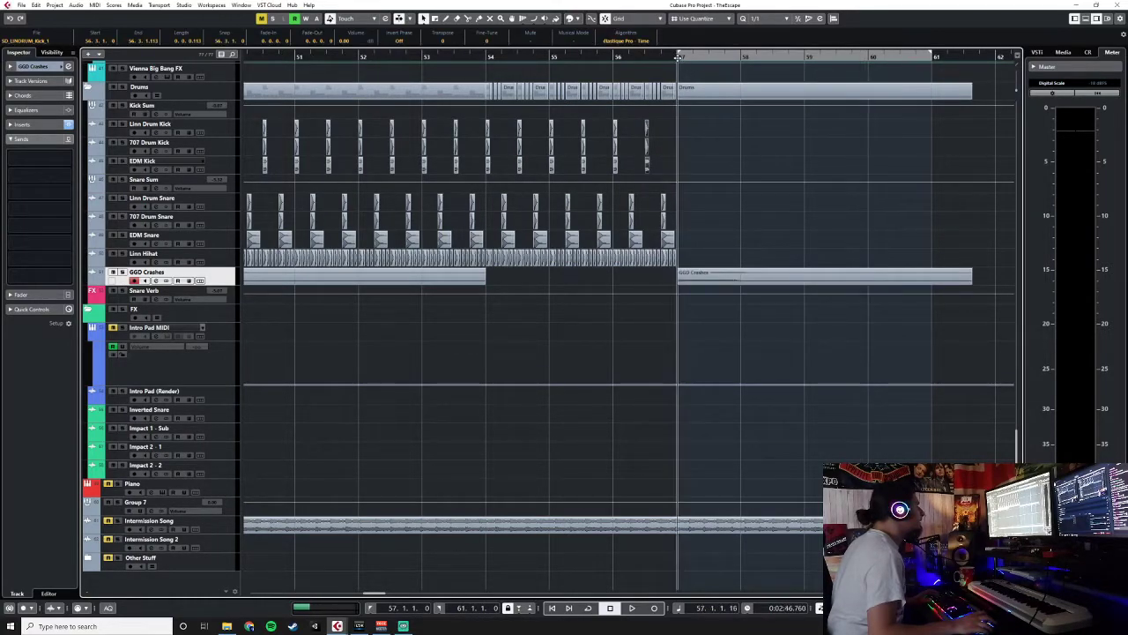
pyautogui.click(228, 125)
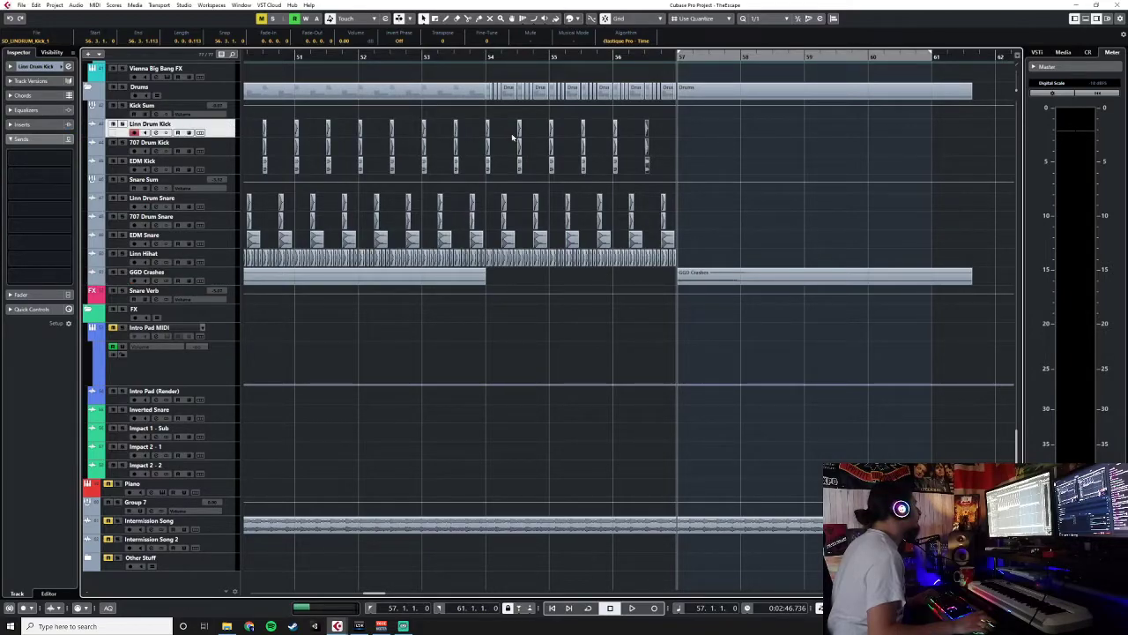
pyautogui.click(622, 56)
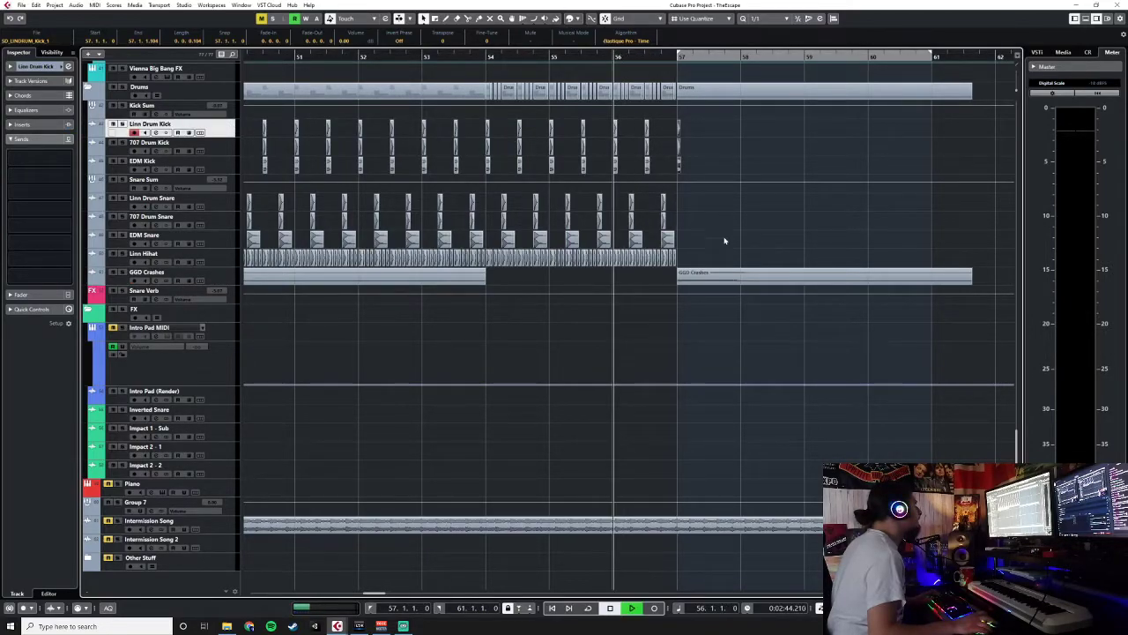
pyautogui.press('space')
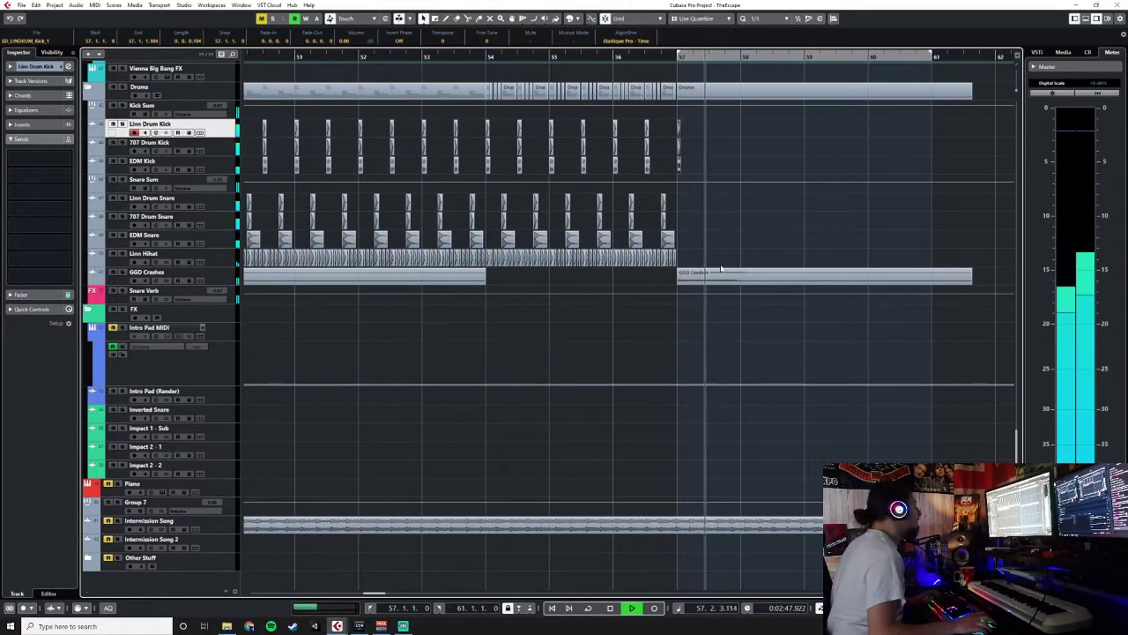
# Set the type of new tempo points on the Tempo track to Ramp
pyautogui.scroll(2, 720, 268)
pyautogui.scroll(15, 721, 268)
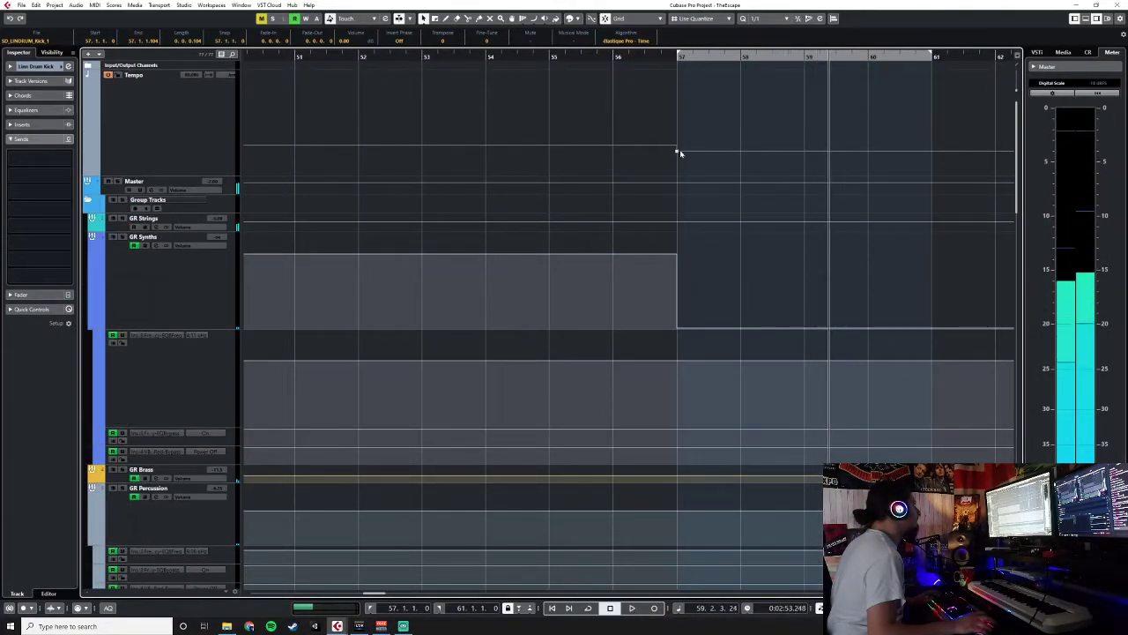
pyautogui.click(231, 80)
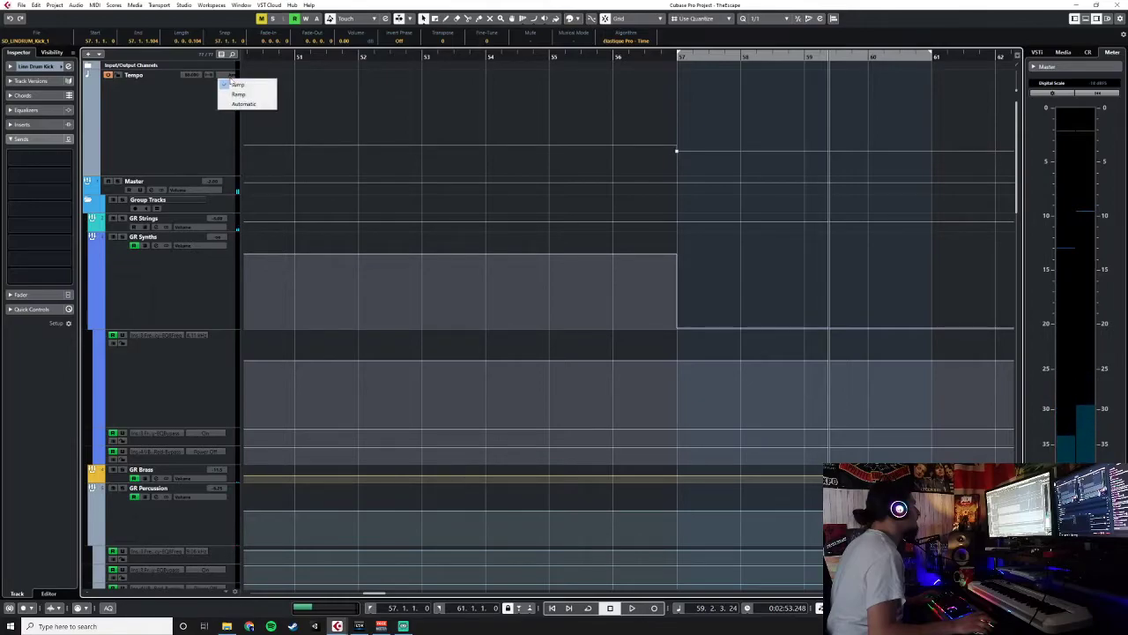
pyautogui.click(238, 94)
pyautogui.click(231, 76)
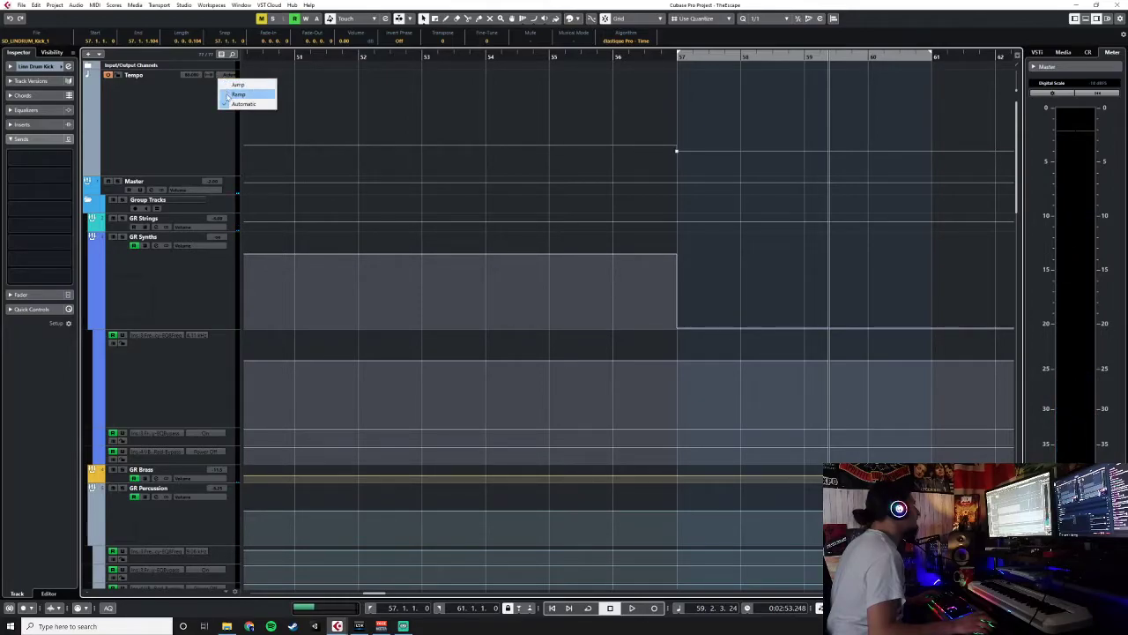
pyautogui.click(235, 94)
# Play back from bar 56 into bar 57 to check the tempo change
pyautogui.click(643, 60)
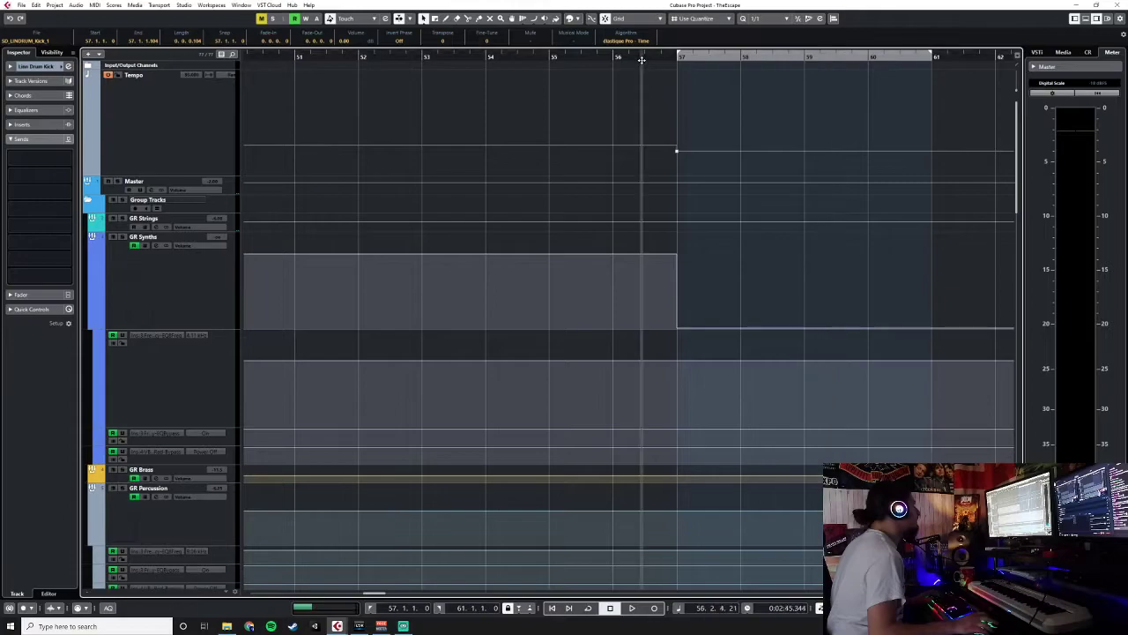
pyautogui.press('space')
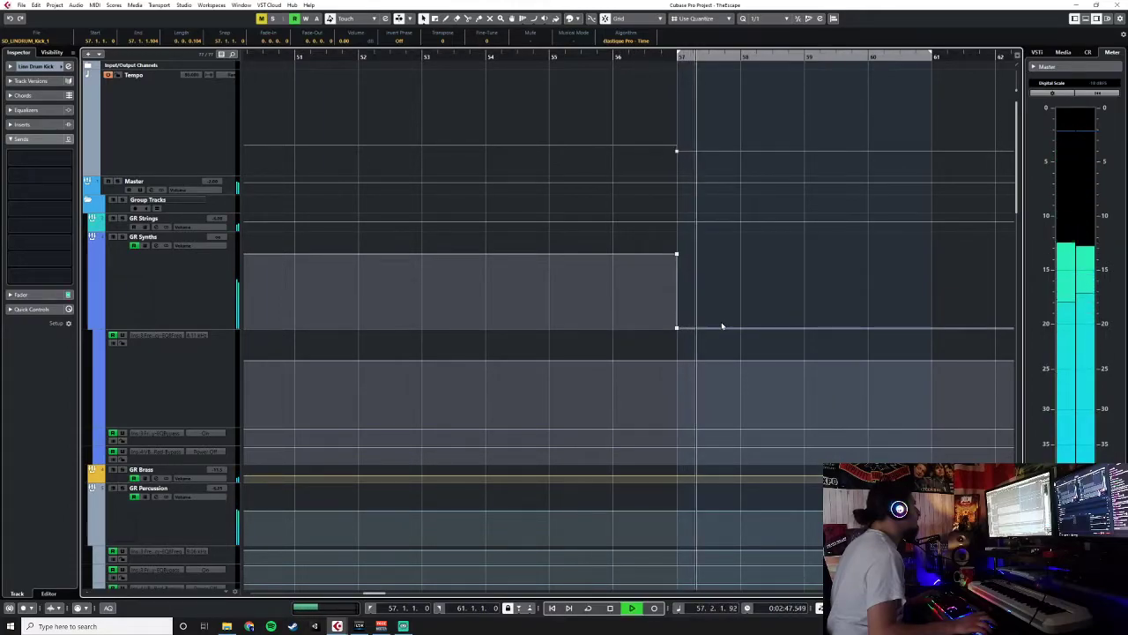
pyautogui.press('space')
# Draw a ramp tempo point of 91 BPM at bar 58 on the Tempo track
pyautogui.rightClick(749, 151)
pyautogui.click(756, 153)
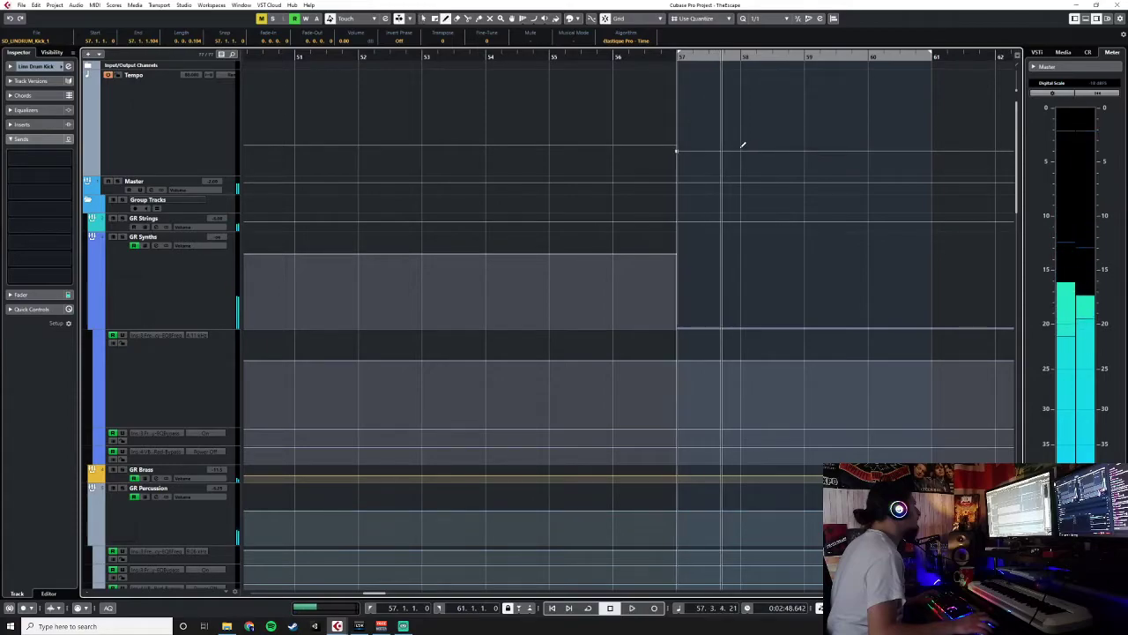
pyautogui.click(740, 148)
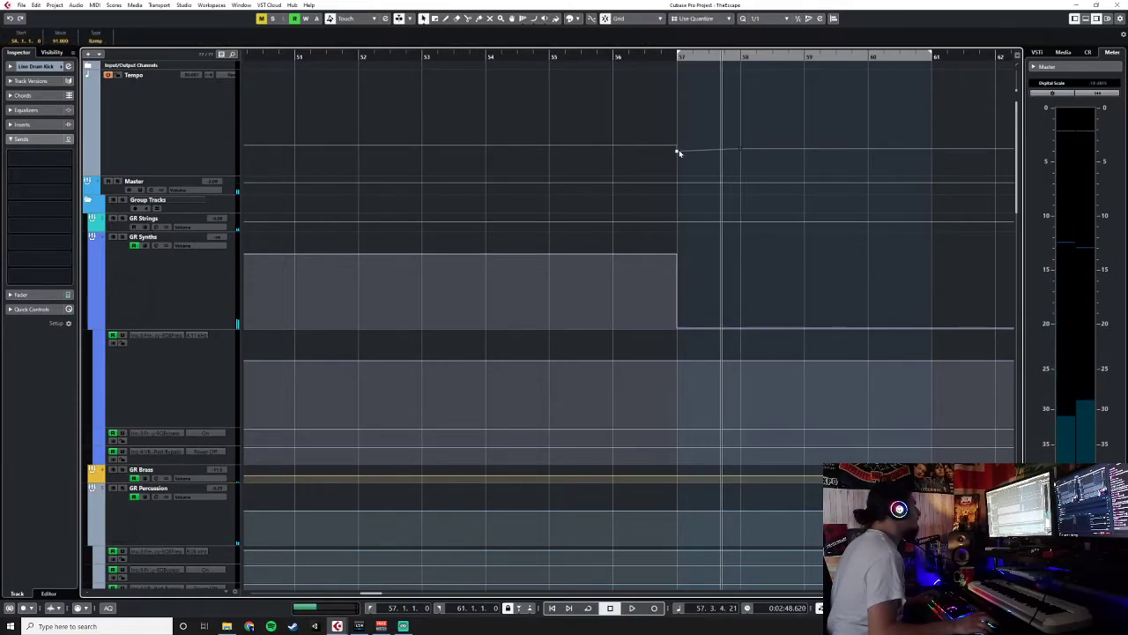
pyautogui.click(740, 150)
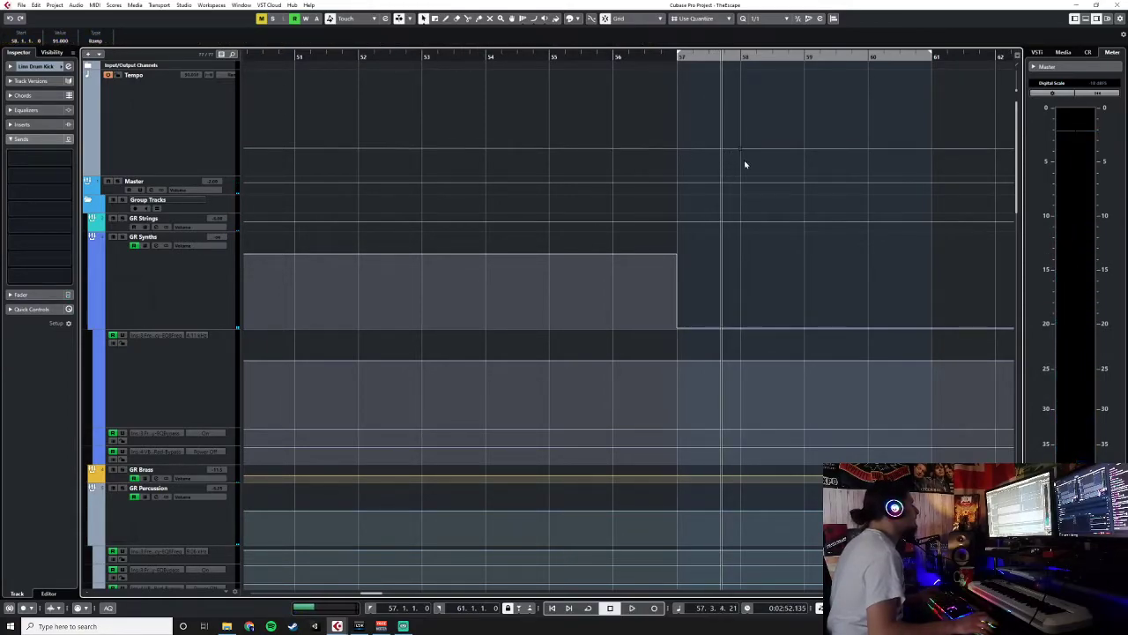
pyautogui.click(699, 153)
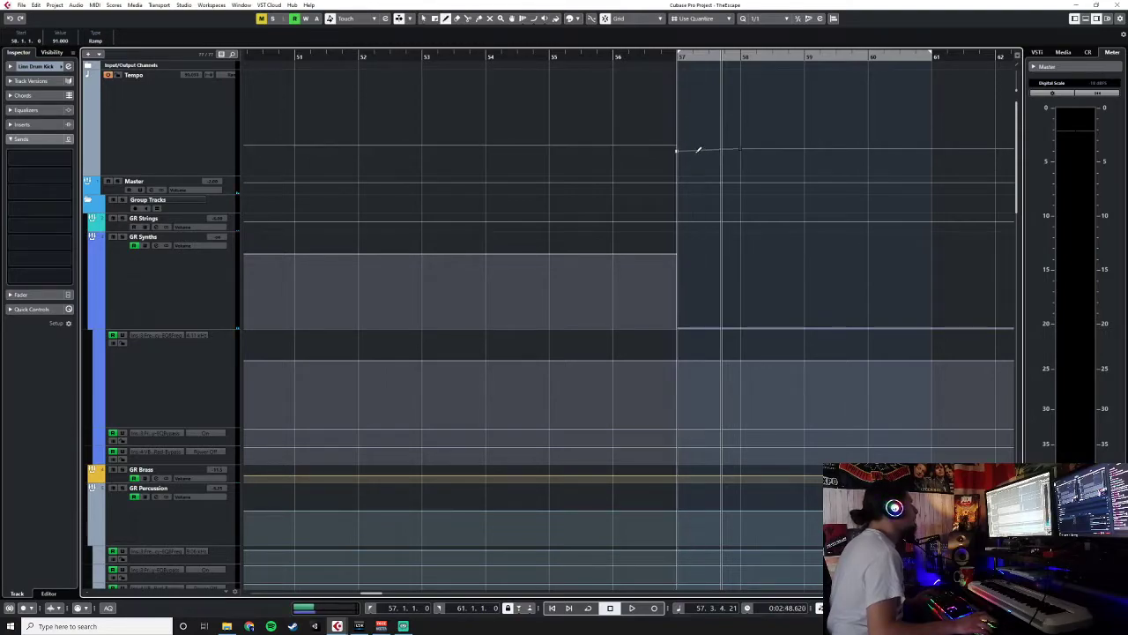
# Set the bar 58 tempo point to 88 BPM and the bar 57 tempo point to 95 BPM
pyautogui.rightClick(694, 151)
pyautogui.click(678, 149)
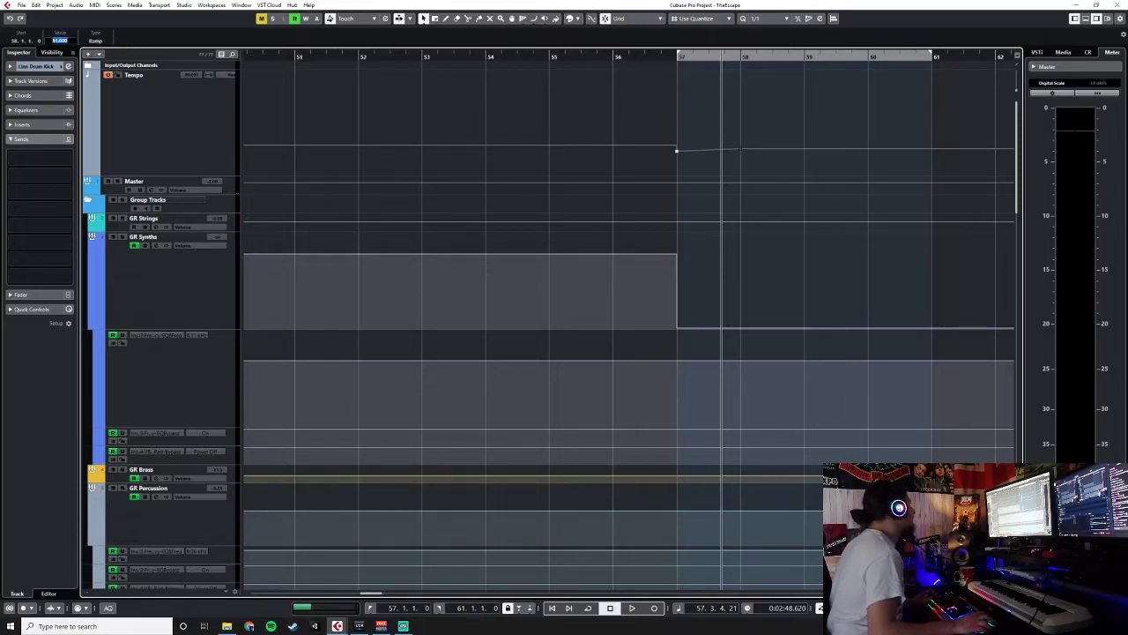
pyautogui.scroll(-3, 66, 44)
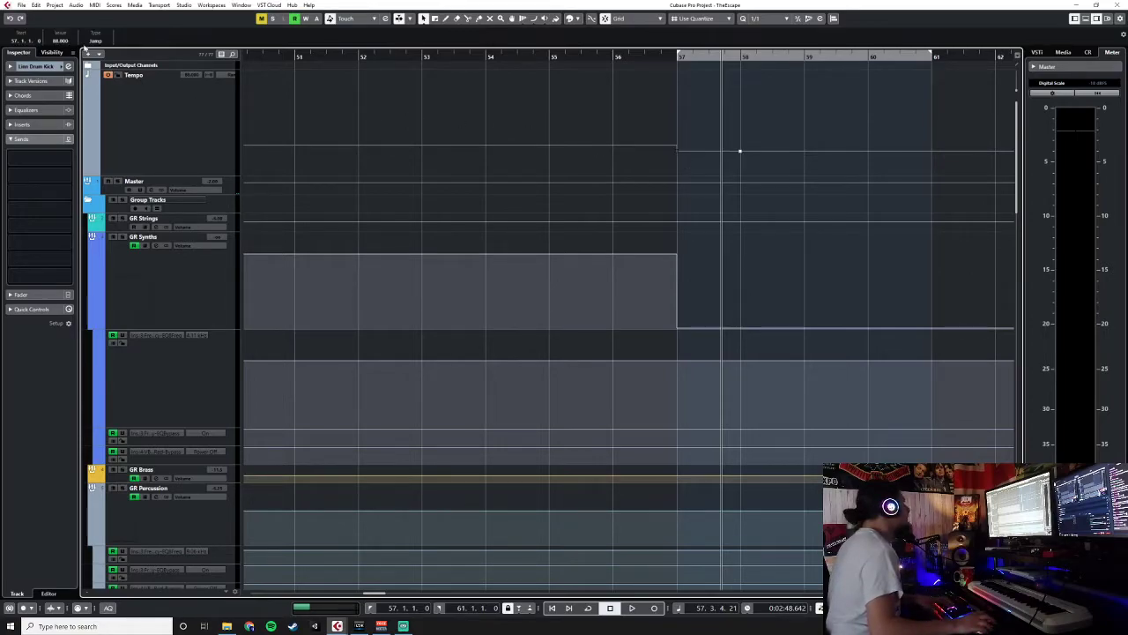
pyautogui.write('95')
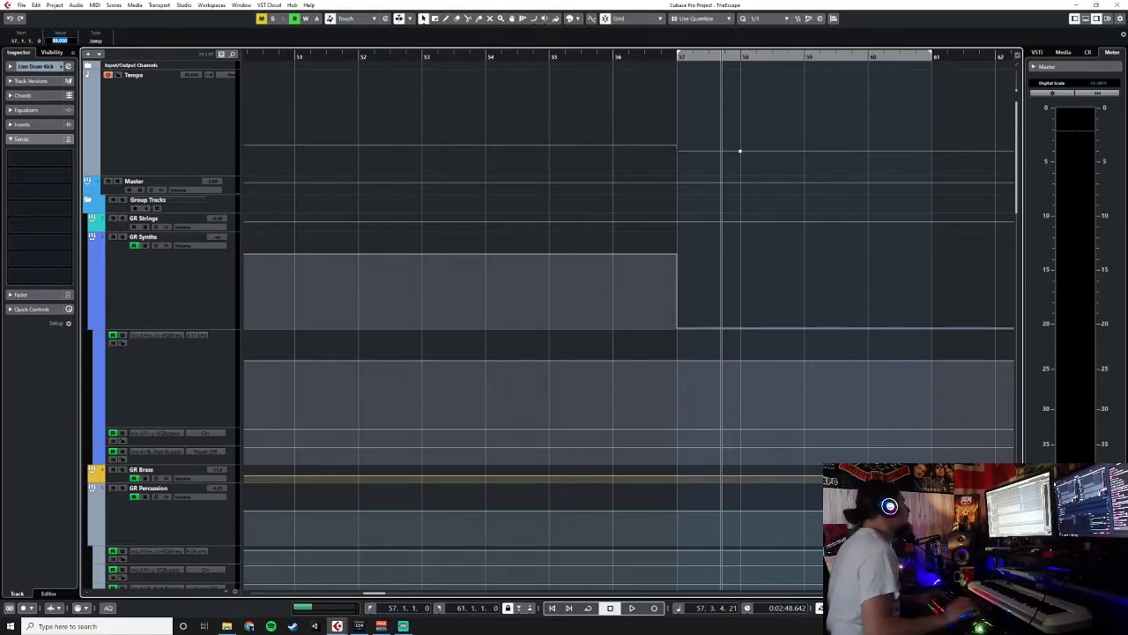
pyautogui.press('Return')
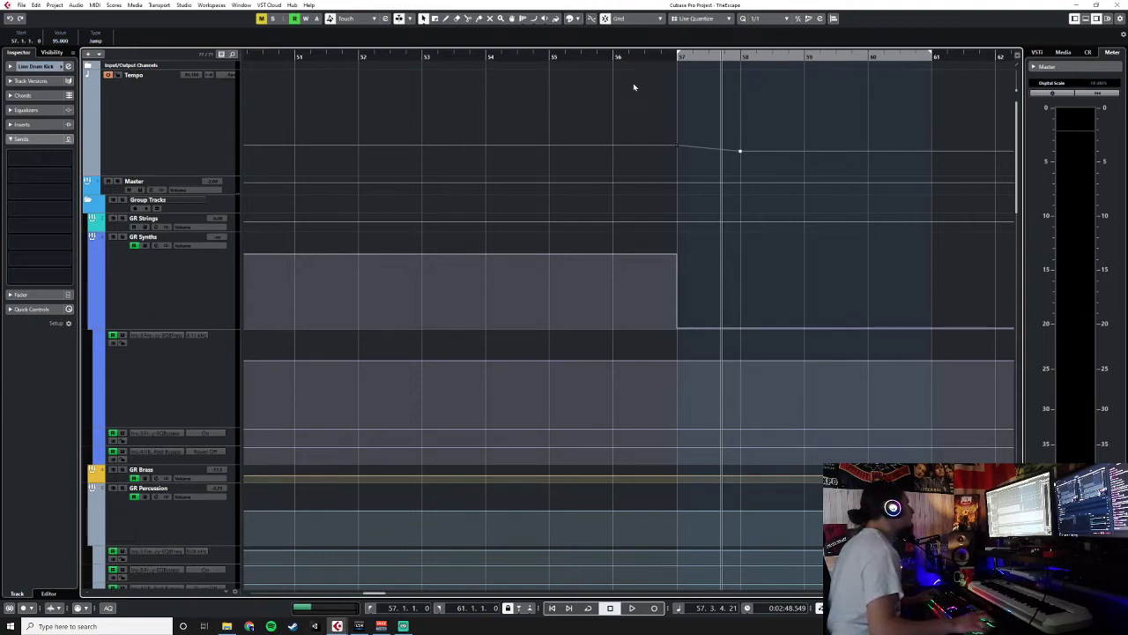
# Play back from bar 56 into bar 60 to check the gradual slowdown between bars 57 and 58
pyautogui.click(614, 56)
pyautogui.press('space')
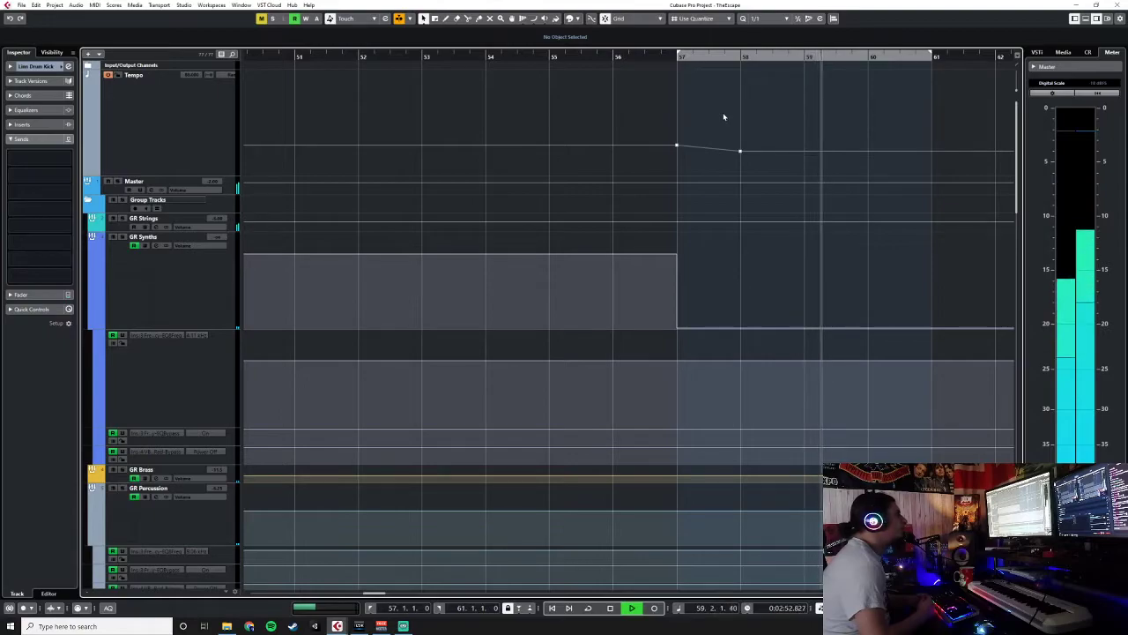
pyautogui.scroll(-15, 834, 167)
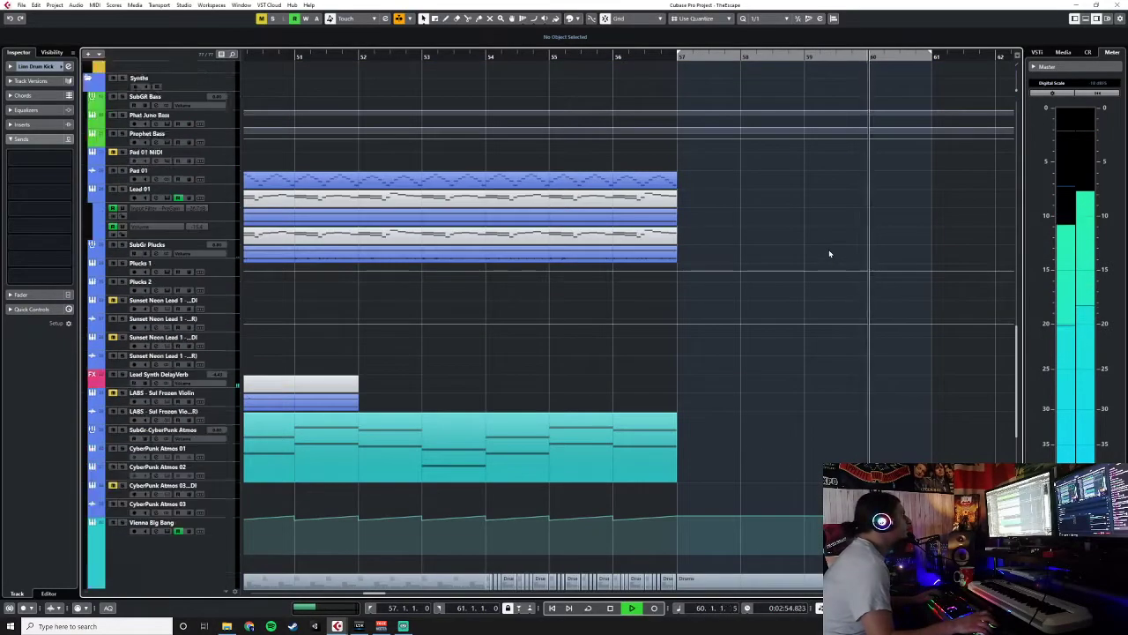
pyautogui.scroll(20, 828, 252)
pyautogui.press('space')
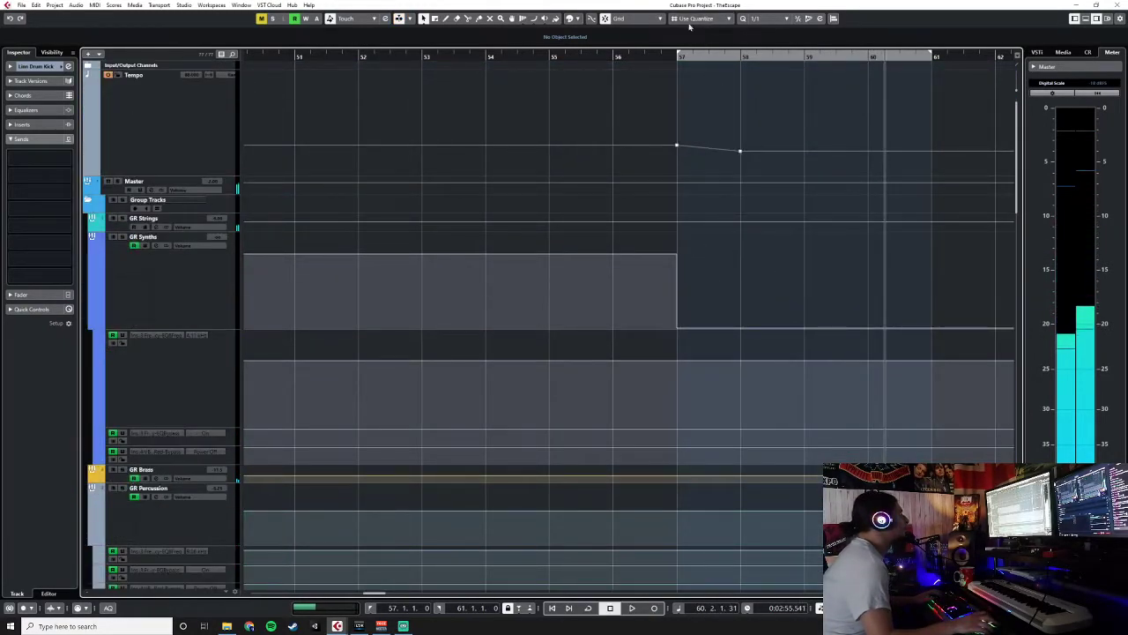
# Move the lower GR Synths volume point from bar 57 to just before bar 58 for a one-bar fade-out, and play it back
pyautogui.moveTo(677, 328); pyautogui.dragTo(739, 344)
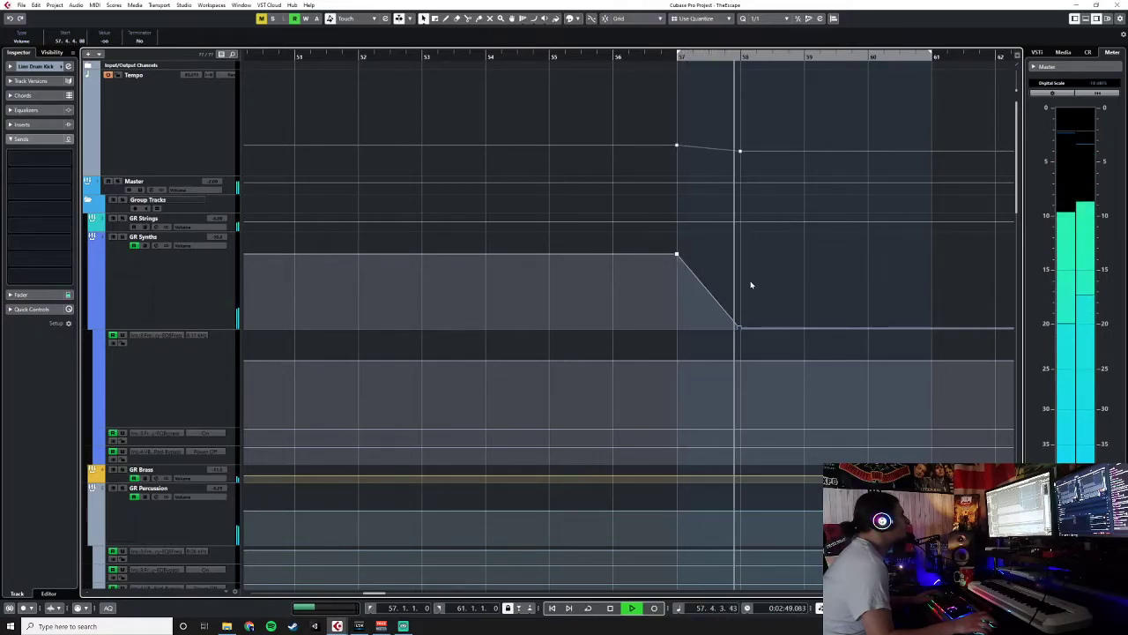
pyautogui.click(608, 58)
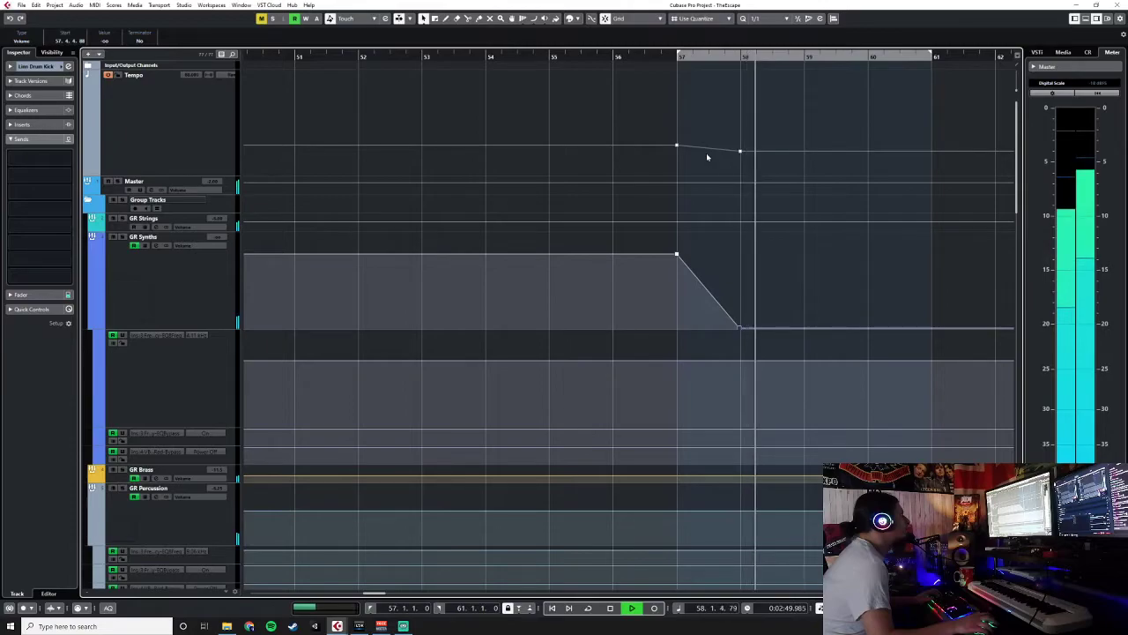
# Listen through to bar 61 while examining the string and horn volume curves, and stop playback there
pyautogui.scroll(-5, 706, 157)
pyautogui.scroll(-5, 706, 157)
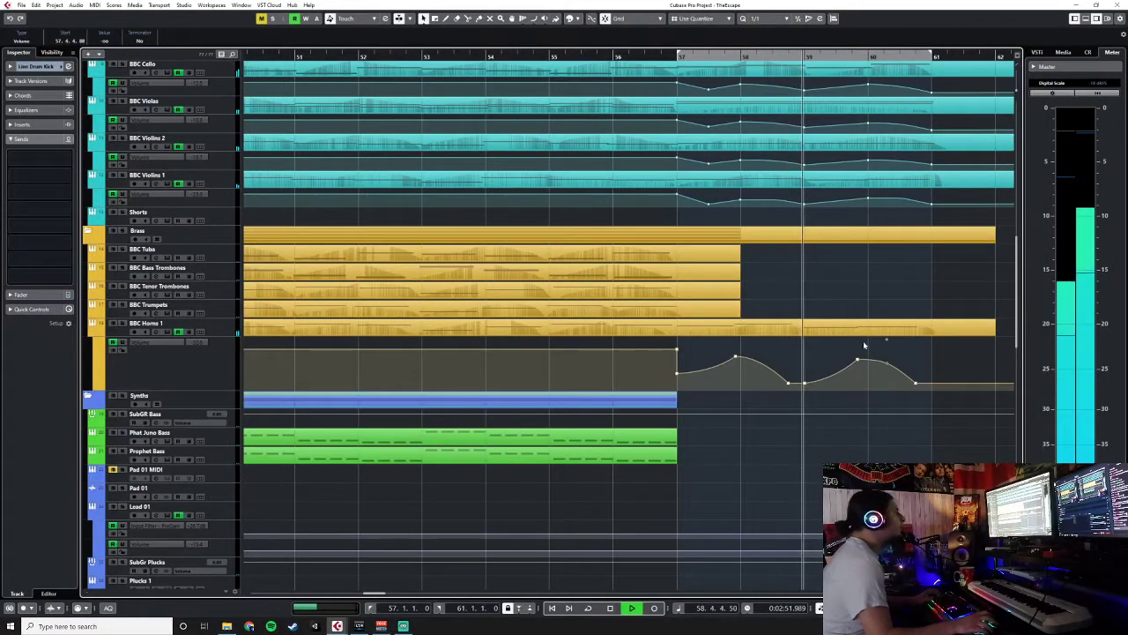
pyautogui.scroll(-2, 863, 344)
pyautogui.scroll(3, 863, 339)
pyautogui.scroll(-2, 863, 333)
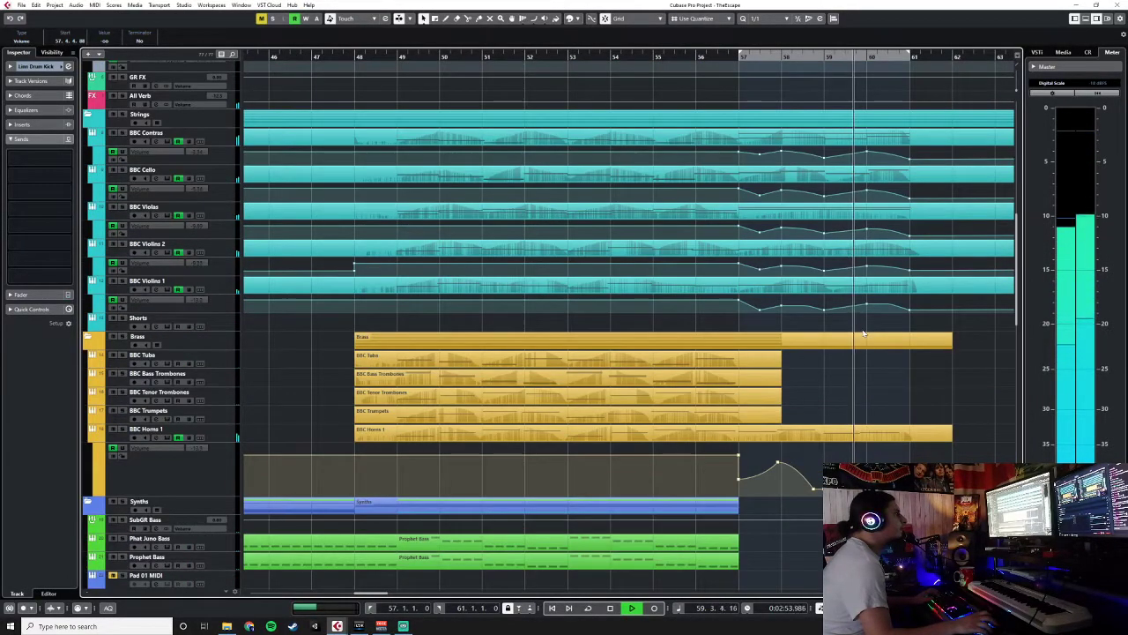
pyautogui.hscroll(3, 863, 333)
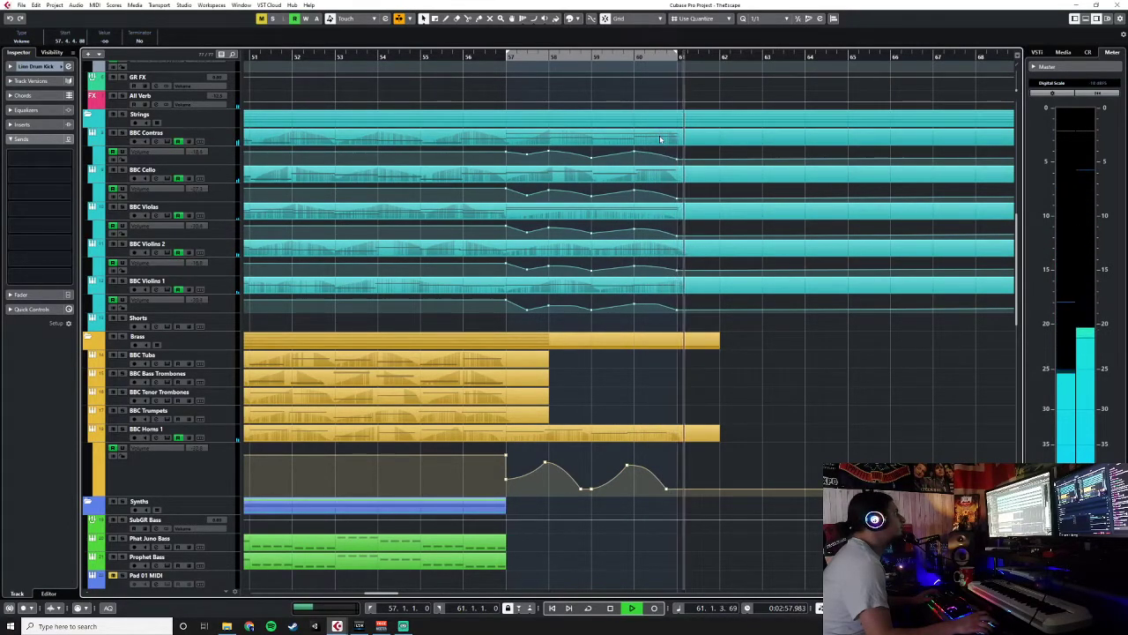
pyautogui.press('space')
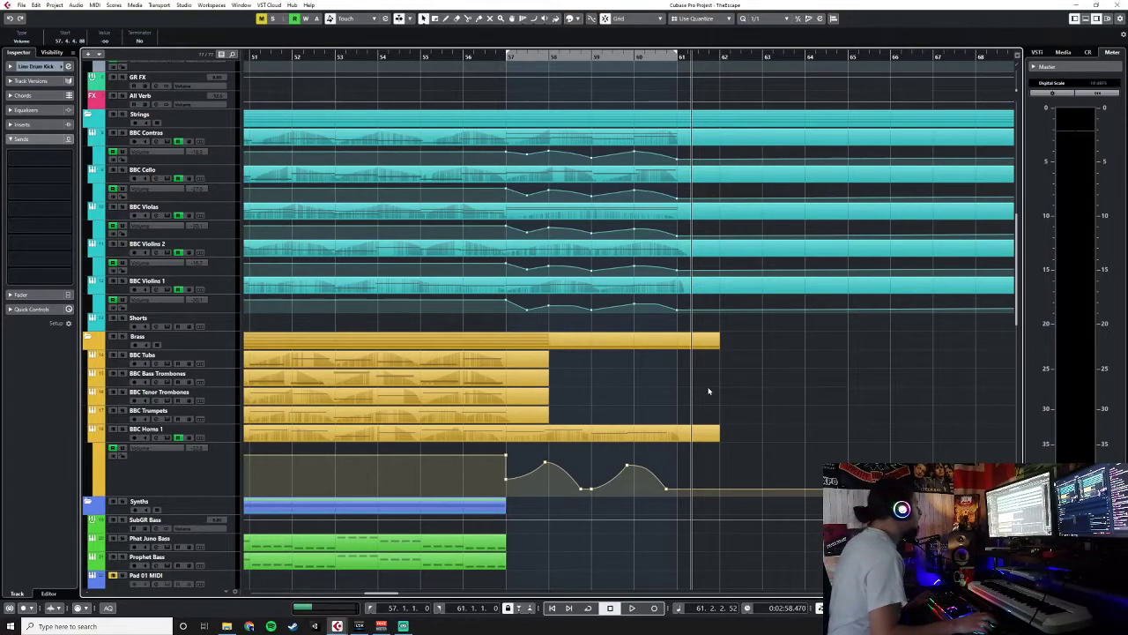
# Look over the string, brass and synth arrangement from the intro to bar 61
pyautogui.scroll(-2, 708, 391)
pyautogui.hscroll(-2, 709, 390)
pyautogui.scroll(-2, 708, 390)
pyautogui.hscroll(-8, 707, 390)
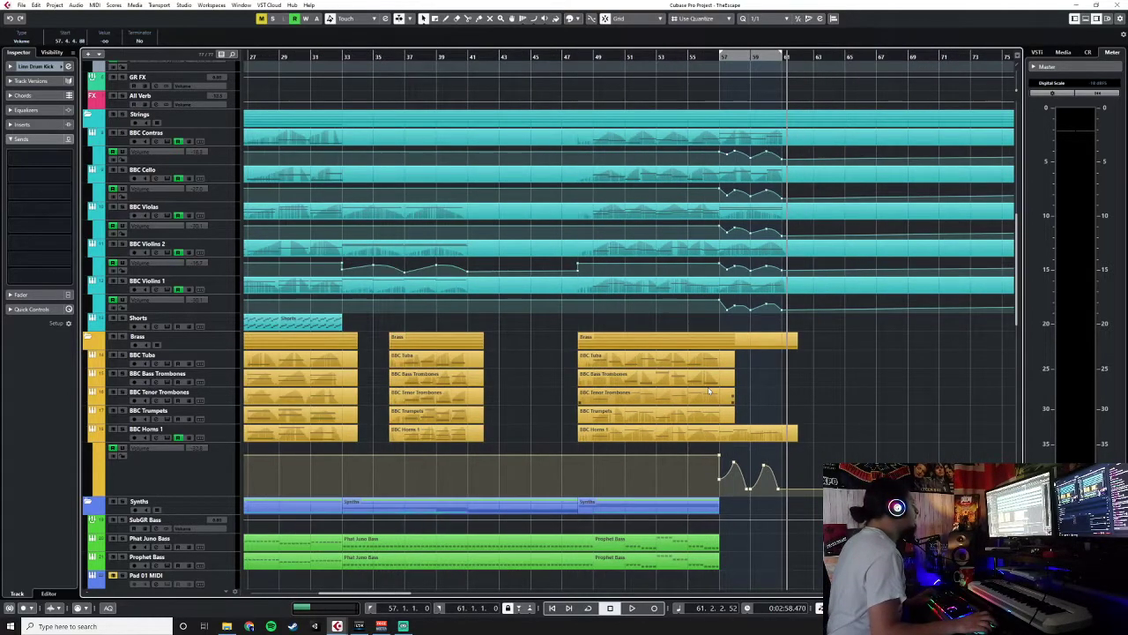
pyautogui.hscroll(4, 708, 390)
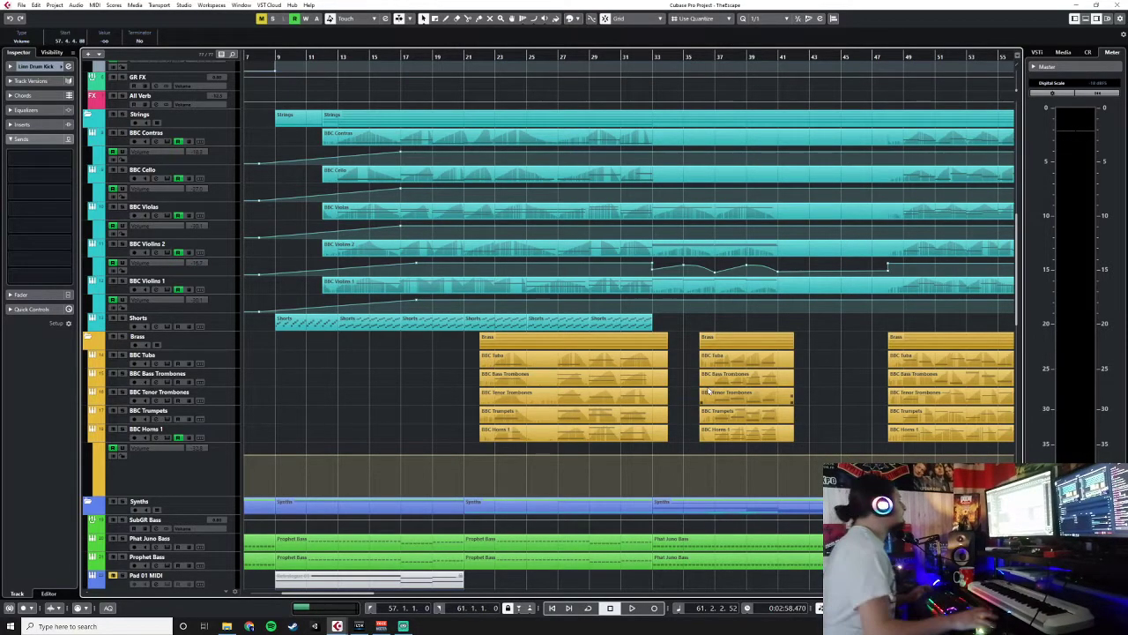
pyautogui.scroll(-2, 707, 391)
pyautogui.scroll(2, 688, 344)
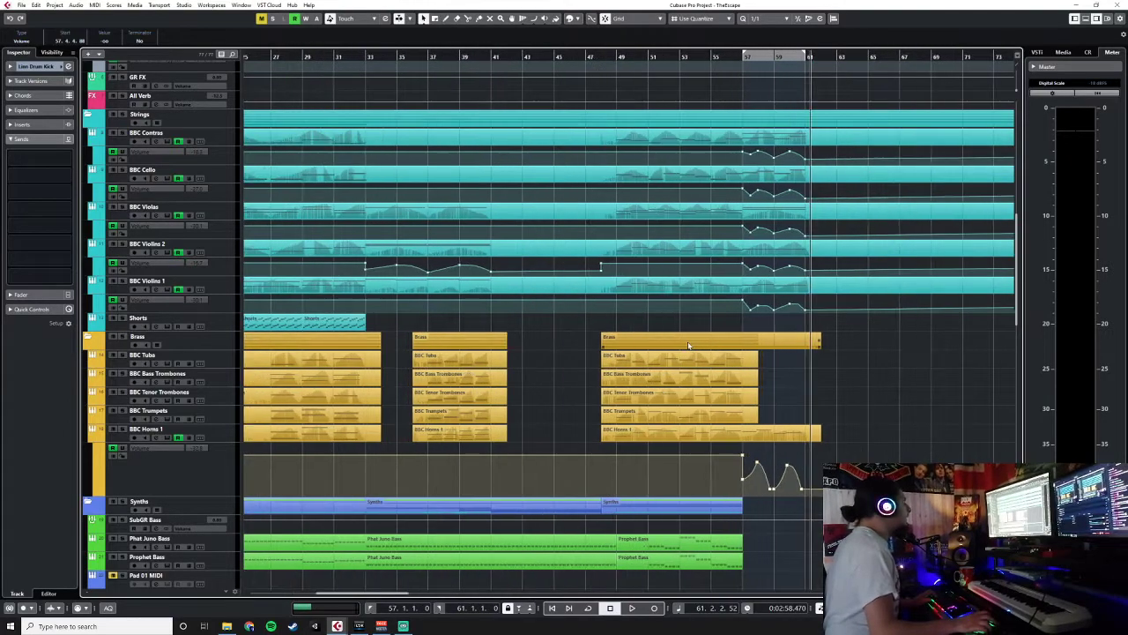
pyautogui.scroll(1, 689, 344)
pyautogui.scroll(-2, 688, 345)
pyautogui.scroll(-2, 688, 345)
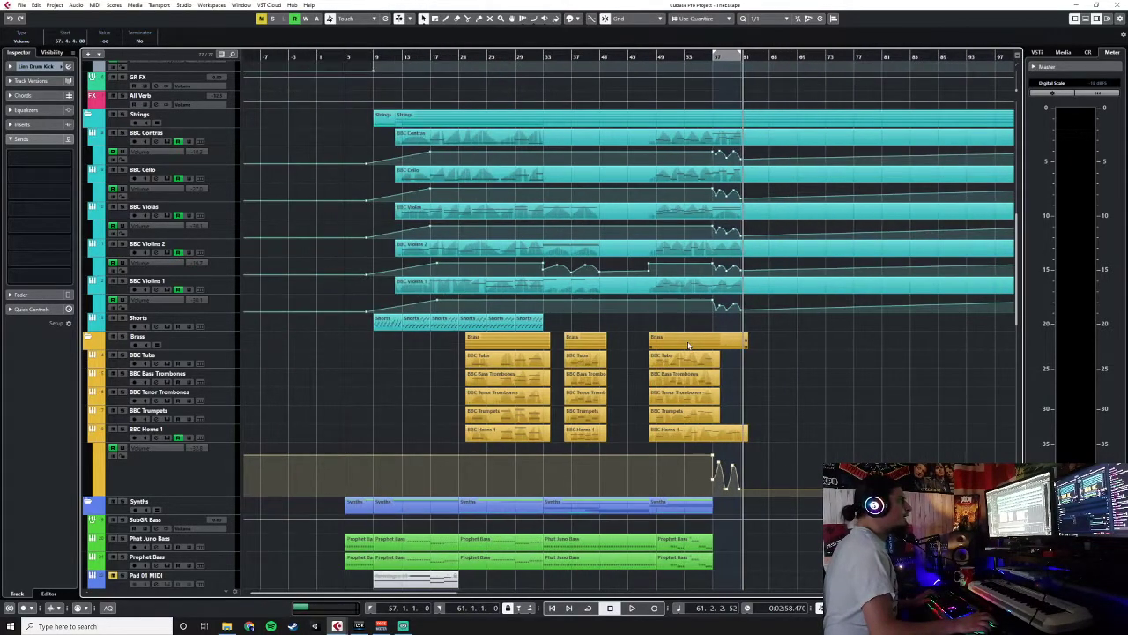
# Play back the song from bar 4 and look over the drum, FX and piano tracks
pyautogui.click(346, 65)
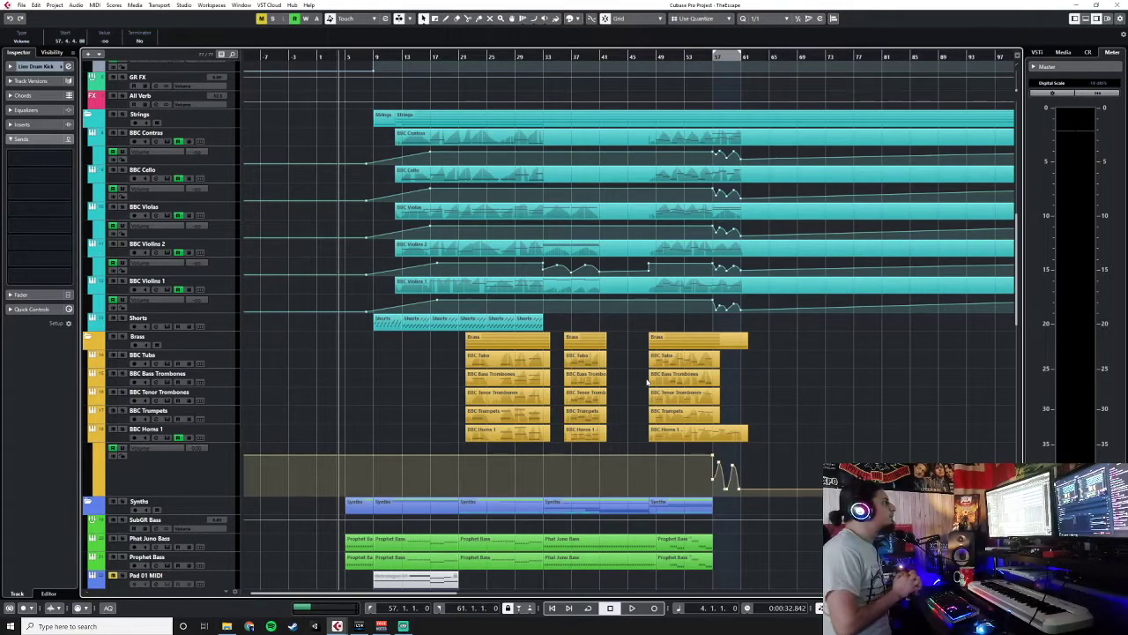
pyautogui.scroll(-6, 647, 380)
pyautogui.scroll(-10, 746, 360)
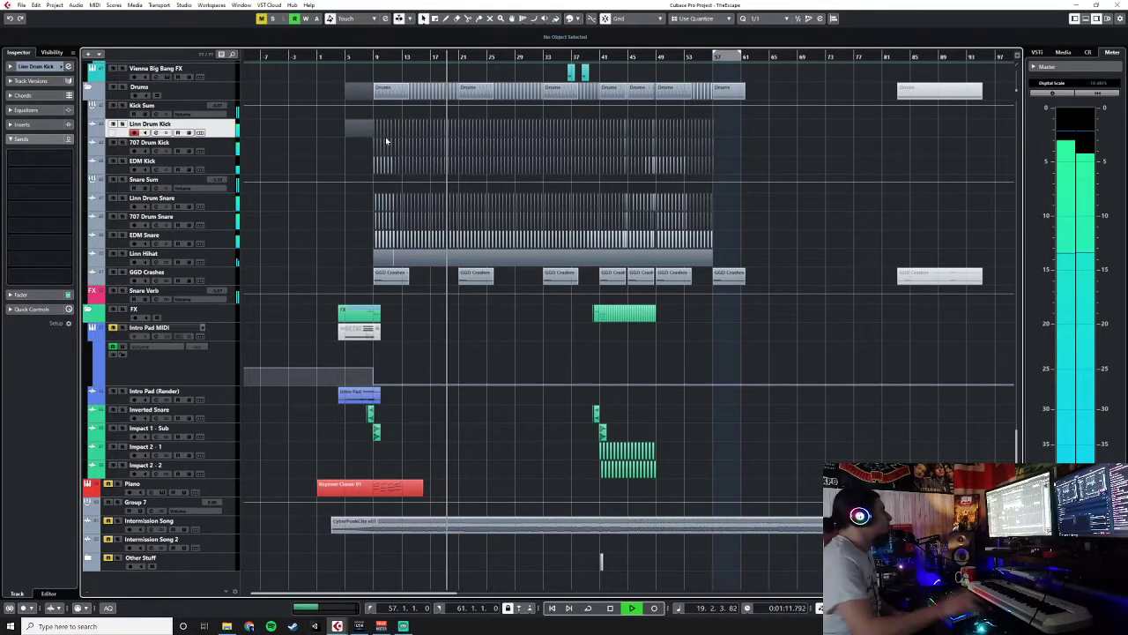
# Listen on to bar 61 while looking over the synth, brass, percussion, drum and FX tracks, and stop playback there
pyautogui.scroll(6, 569, 343)
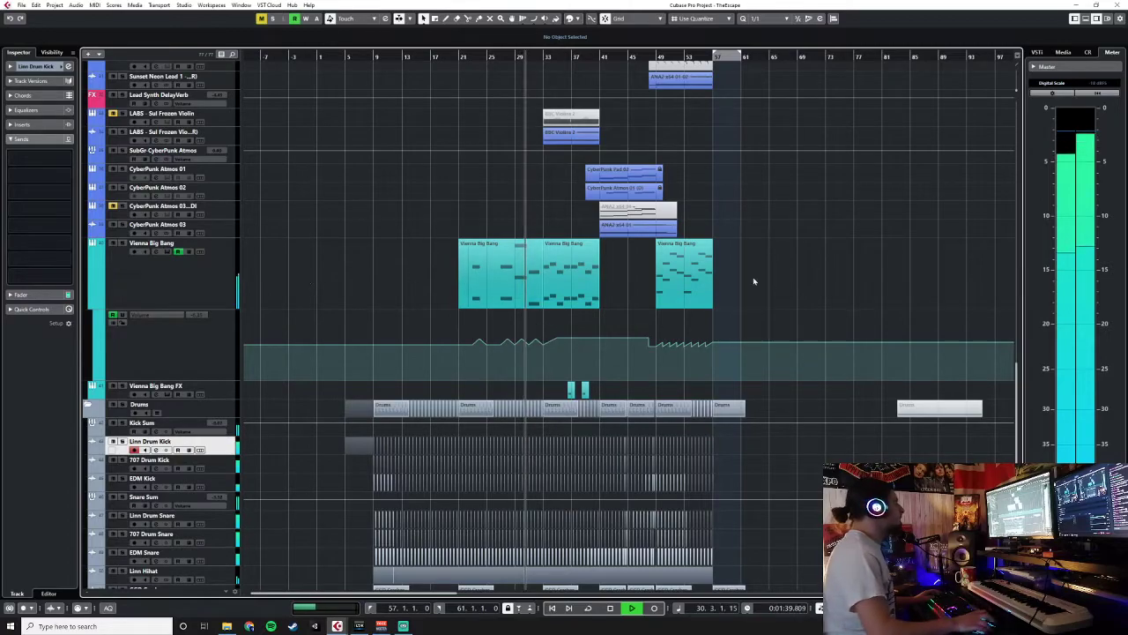
pyautogui.scroll(8, 750, 280)
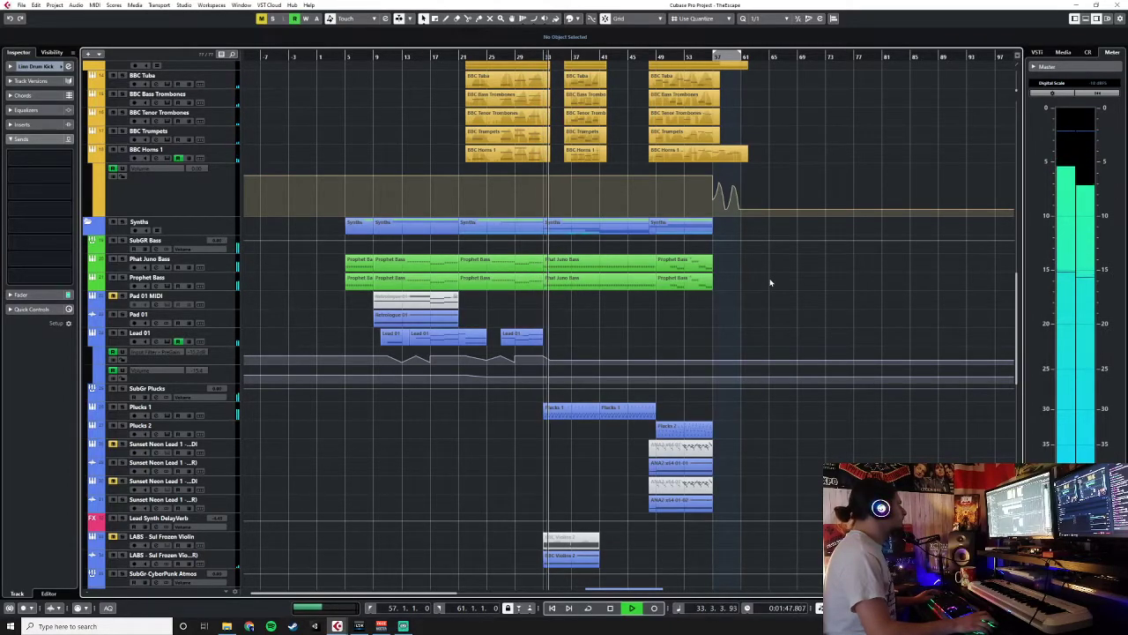
pyautogui.scroll(-6, 769, 282)
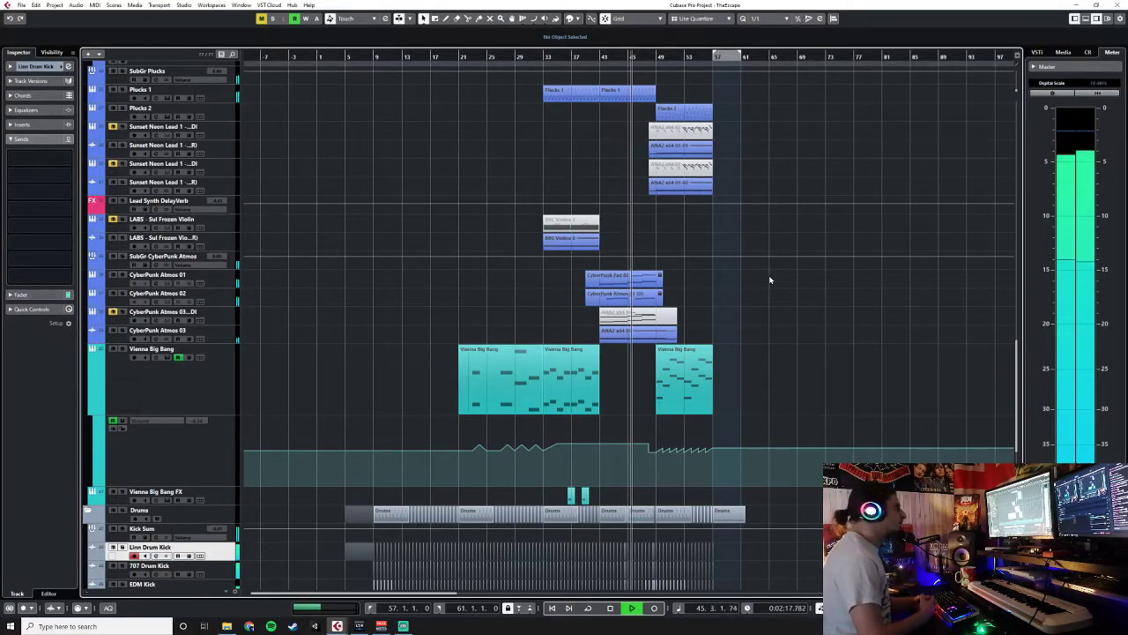
pyautogui.scroll(-10, 769, 281)
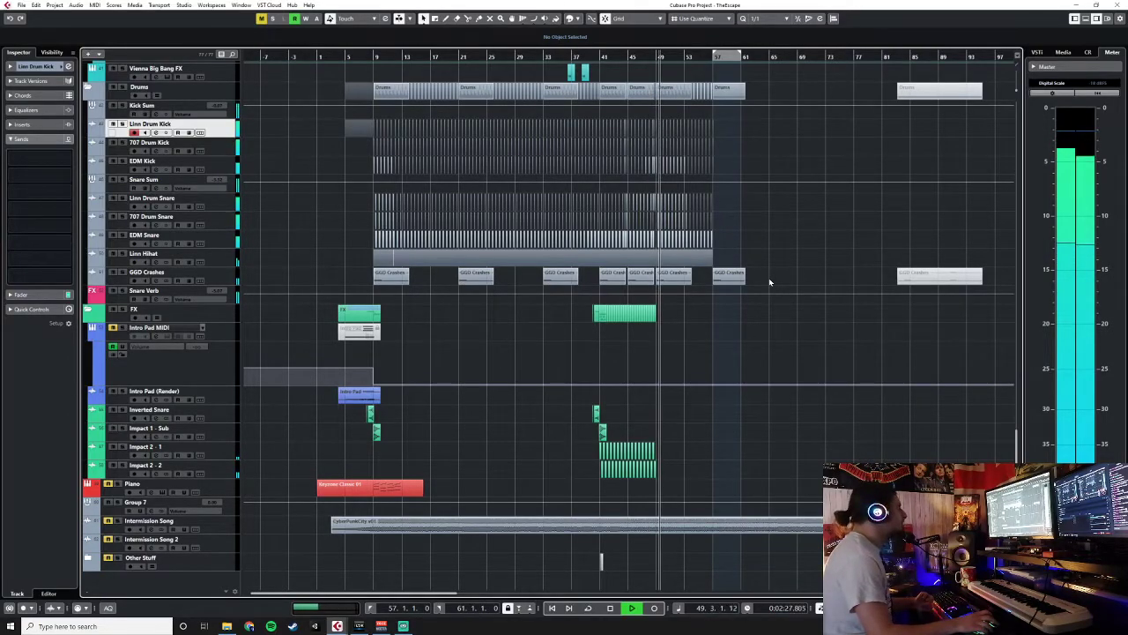
pyautogui.scroll(5, 770, 282)
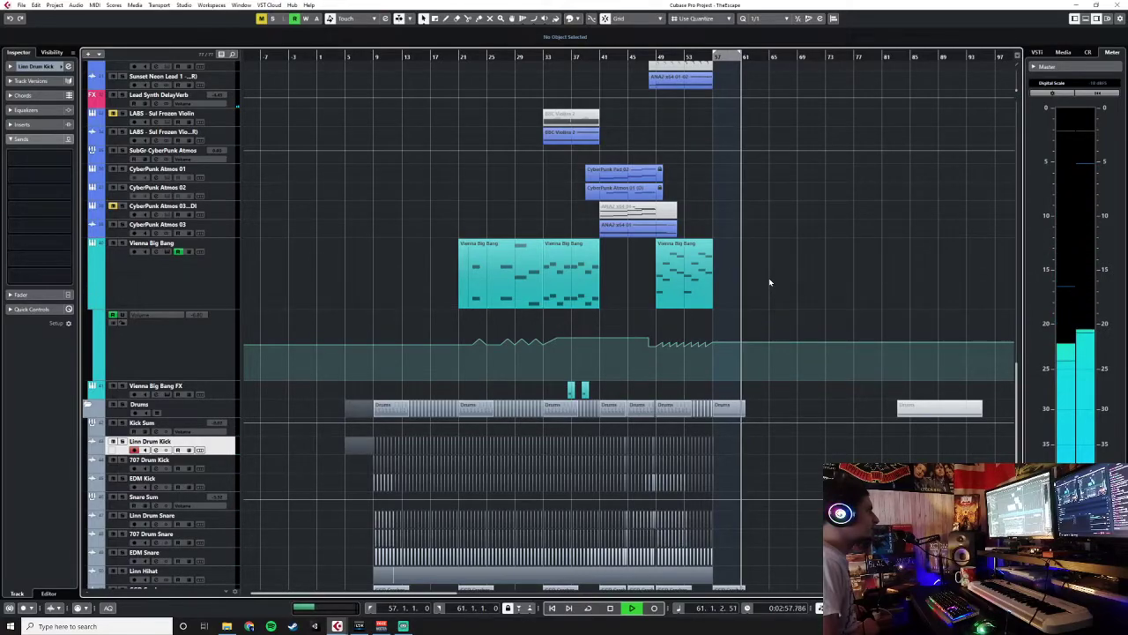
pyautogui.press('space')
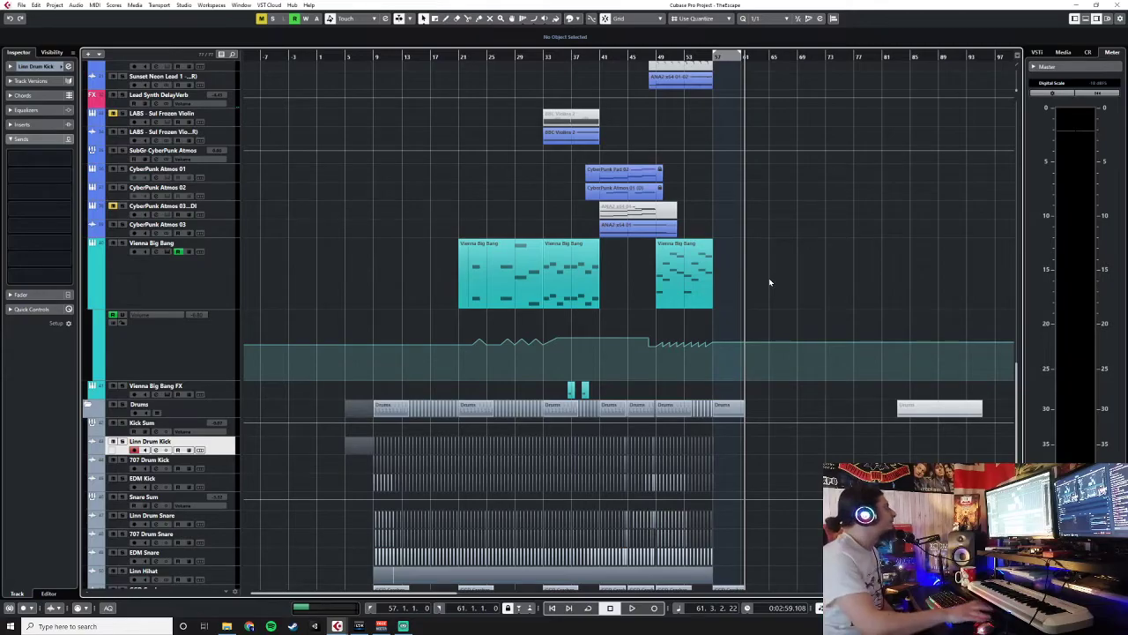
# Look over the arrangement from the tempo and group automation through the brass and synths down to the drum tracks
pyautogui.scroll(10, 769, 282)
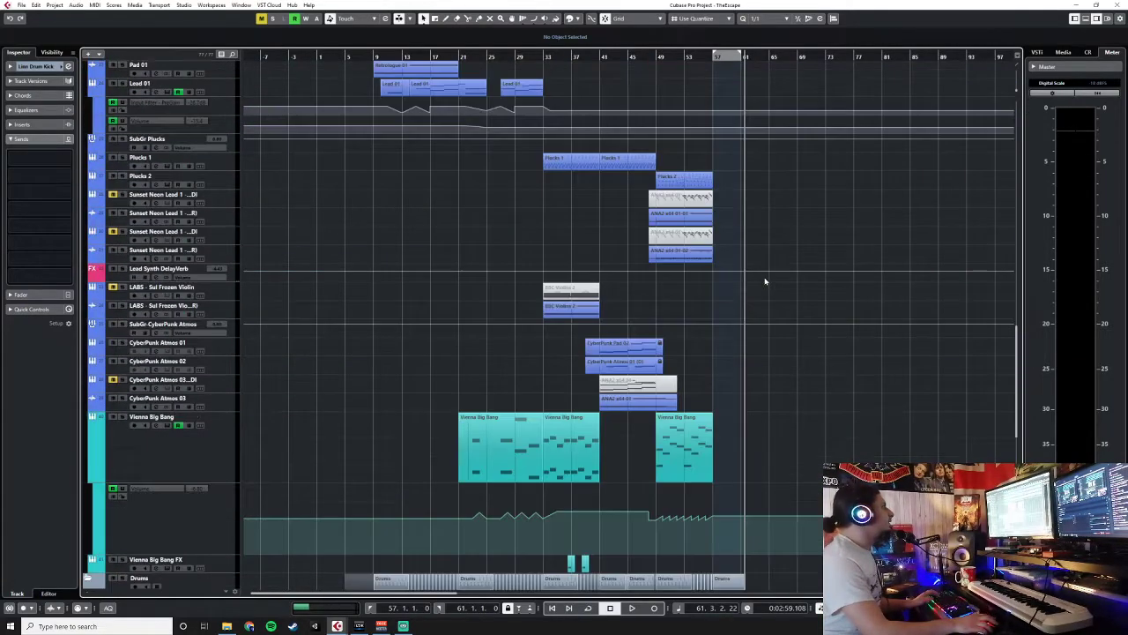
pyautogui.scroll(10, 765, 281)
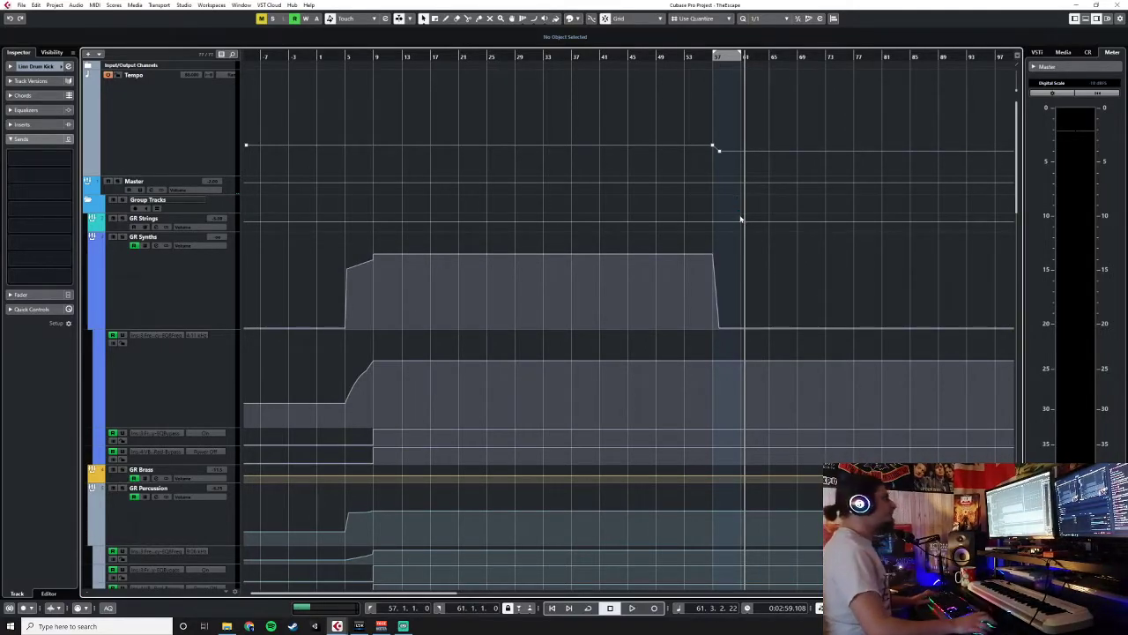
pyautogui.scroll(-5, 749, 229)
pyautogui.scroll(-8, 755, 234)
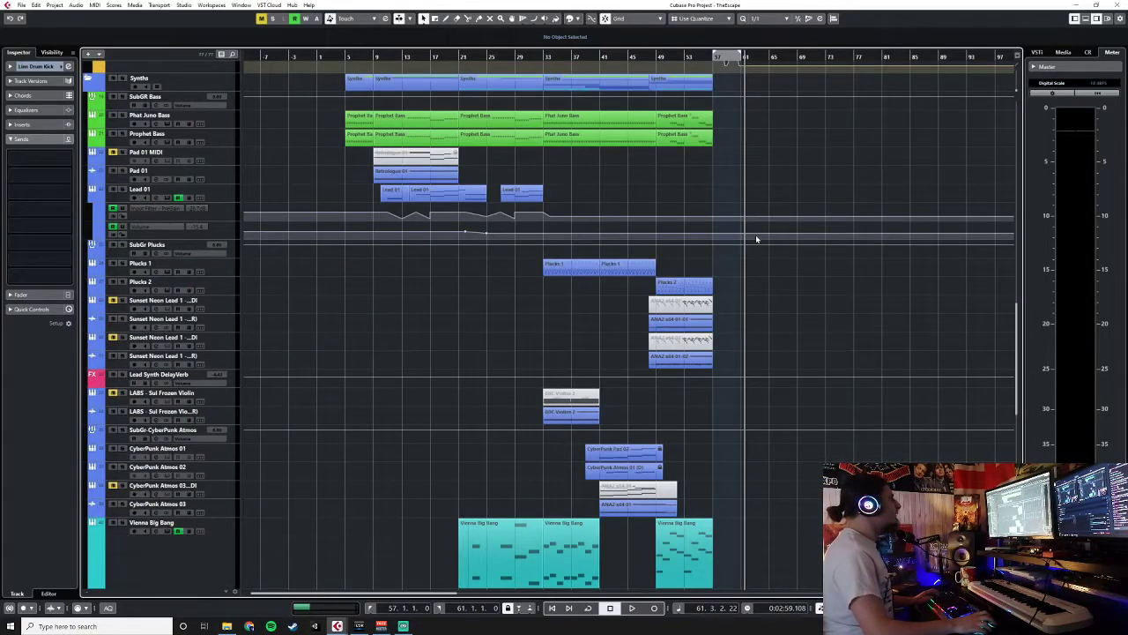
pyautogui.scroll(6, 756, 234)
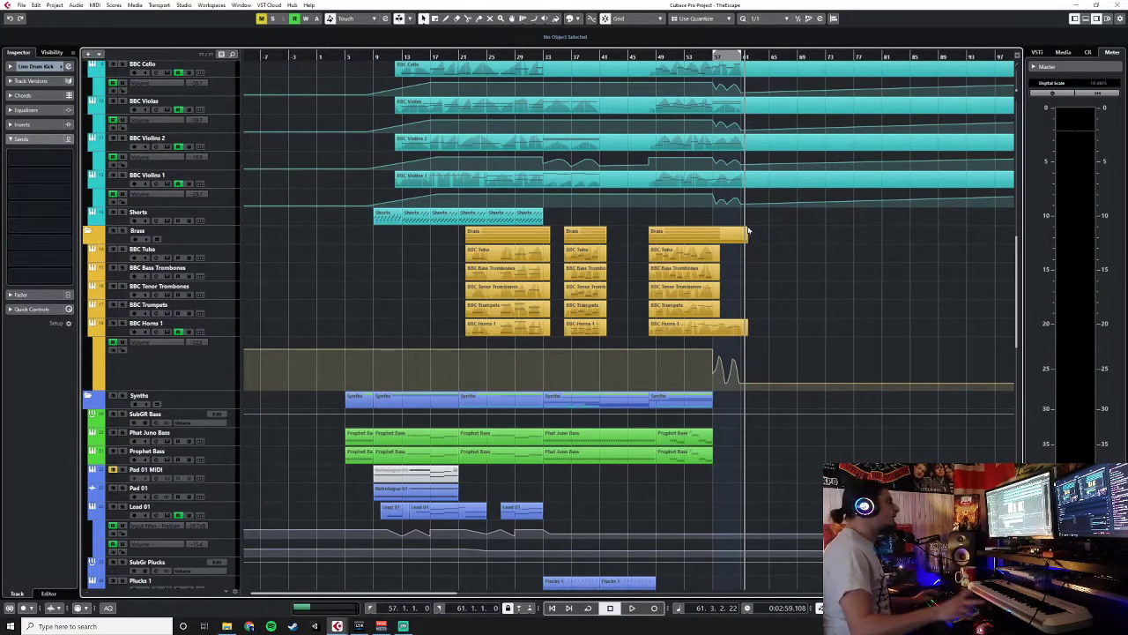
pyautogui.scroll(-8, 748, 231)
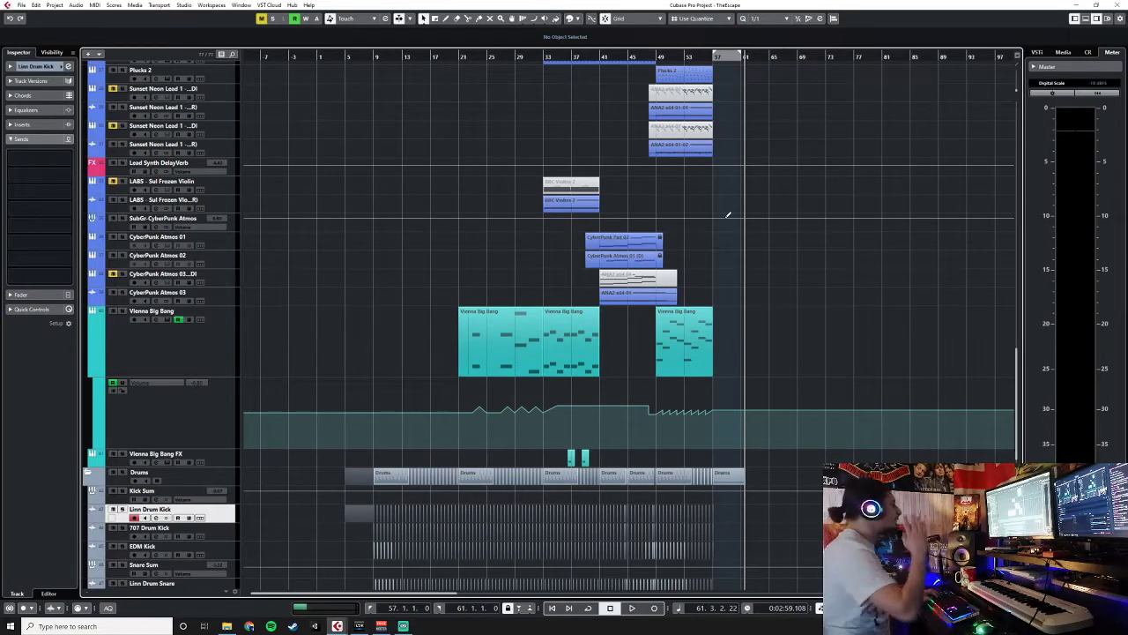
pyautogui.scroll(-10, 583, 319)
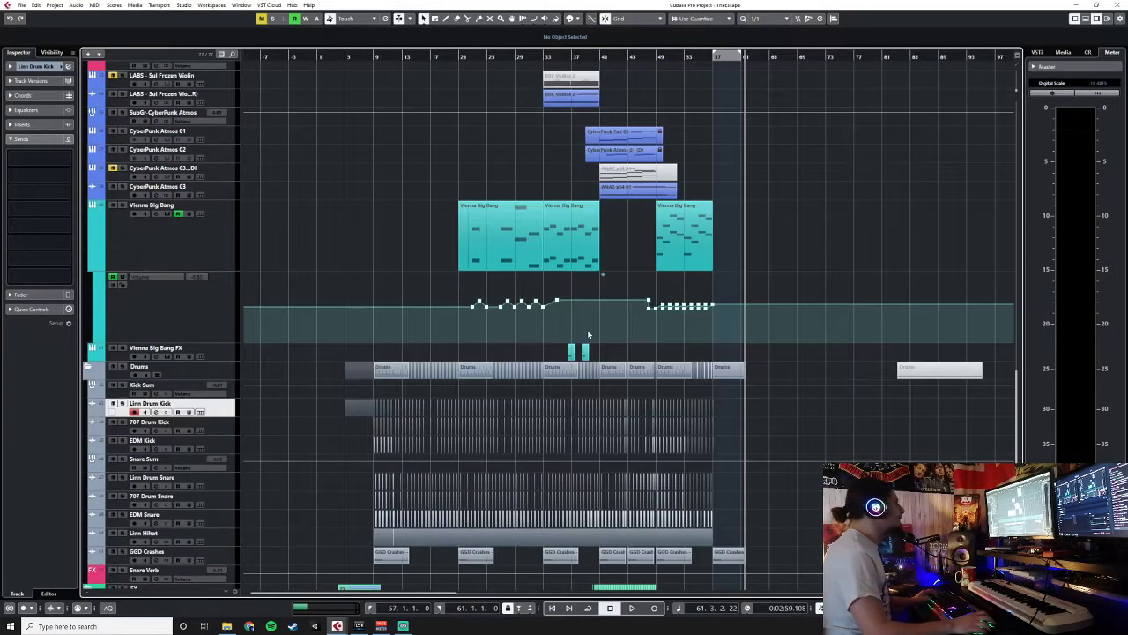
pyautogui.scroll(8, 587, 329)
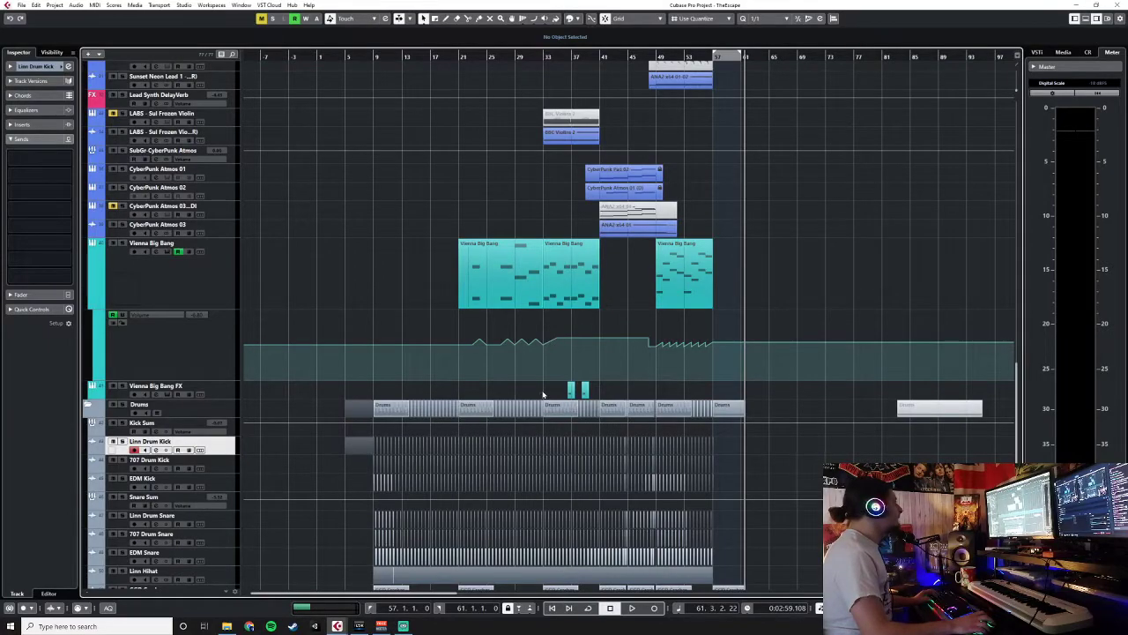
# Select the two Vienna Big Bang FX events near bar 37 and look over the surrounding synth, brass and string tracks
pyautogui.moveTo(543, 394); pyautogui.dragTo(643, 386)
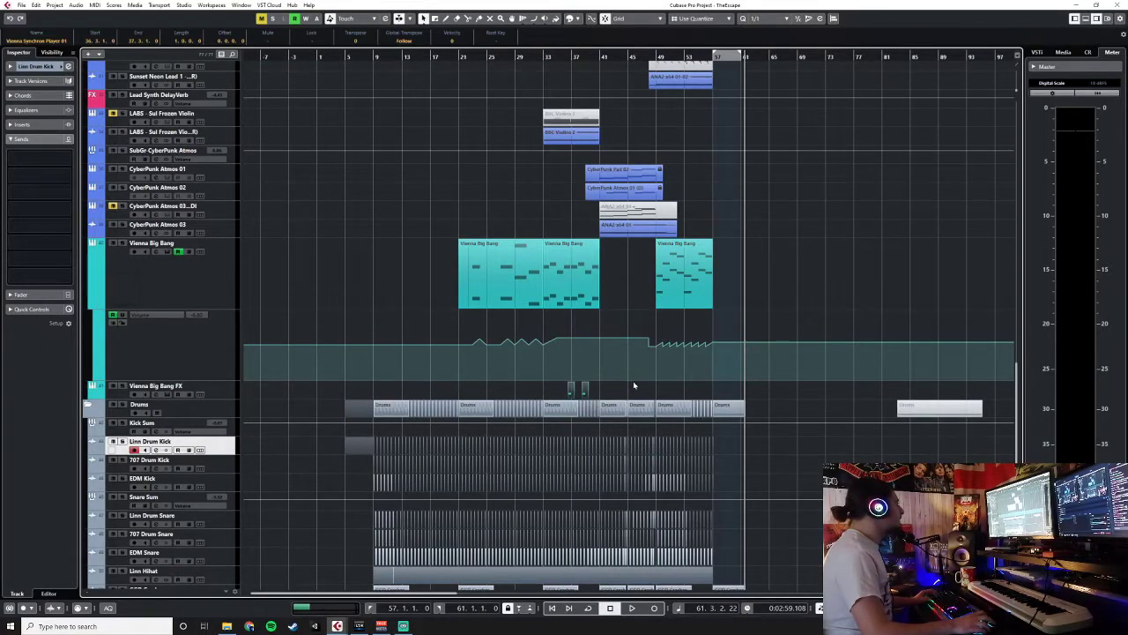
pyautogui.scroll(5, 634, 385)
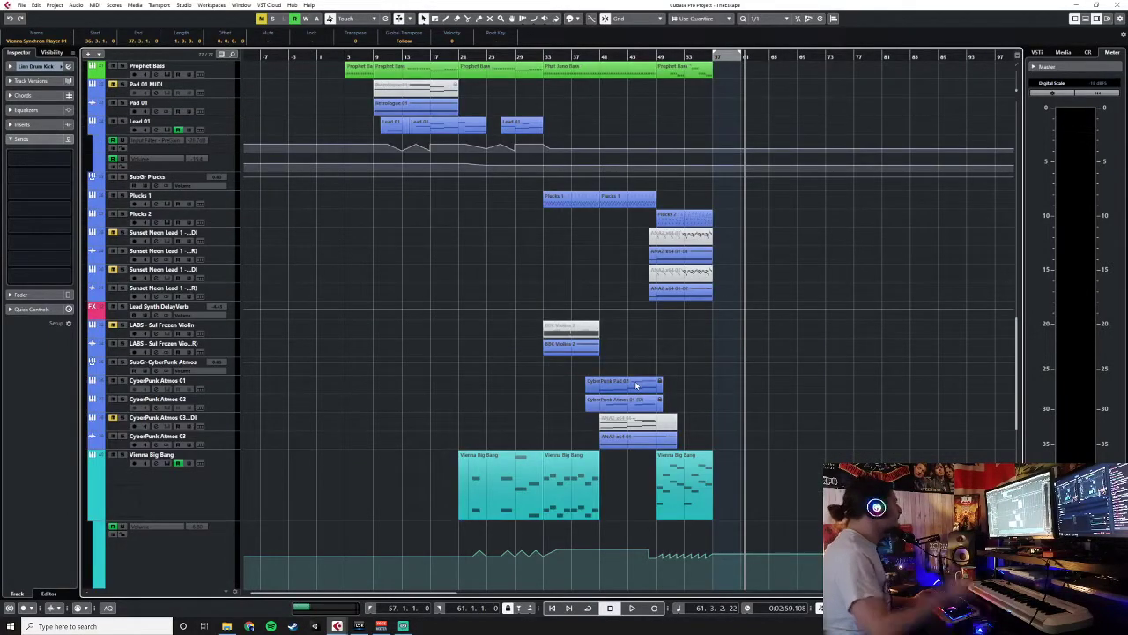
pyautogui.scroll(3, 637, 385)
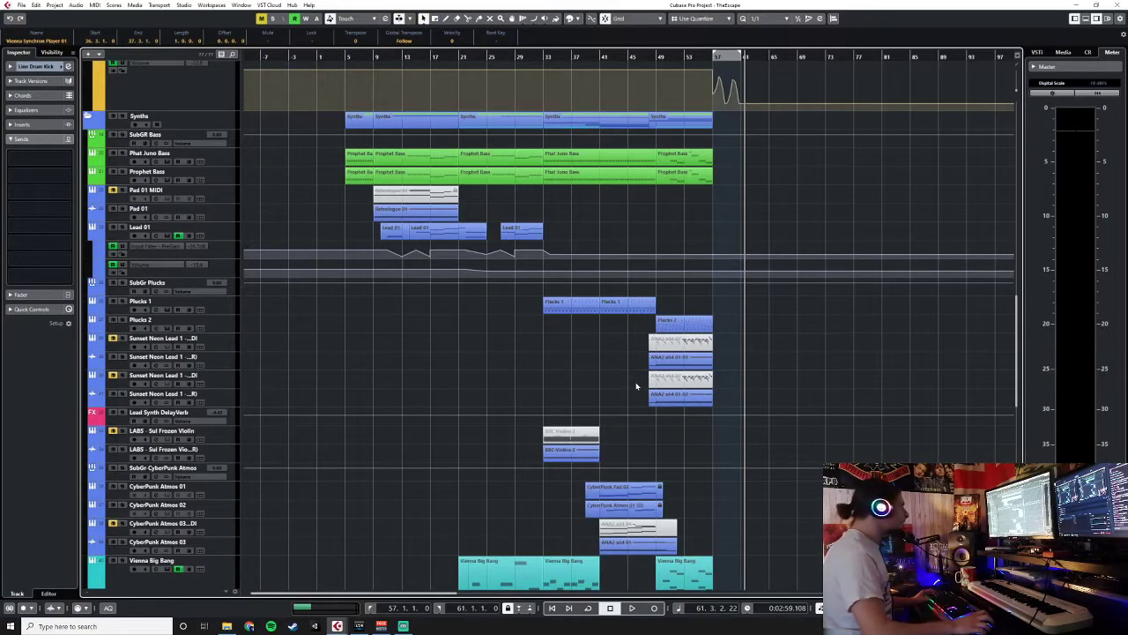
pyautogui.scroll(5, 635, 385)
pyautogui.scroll(5, 635, 385)
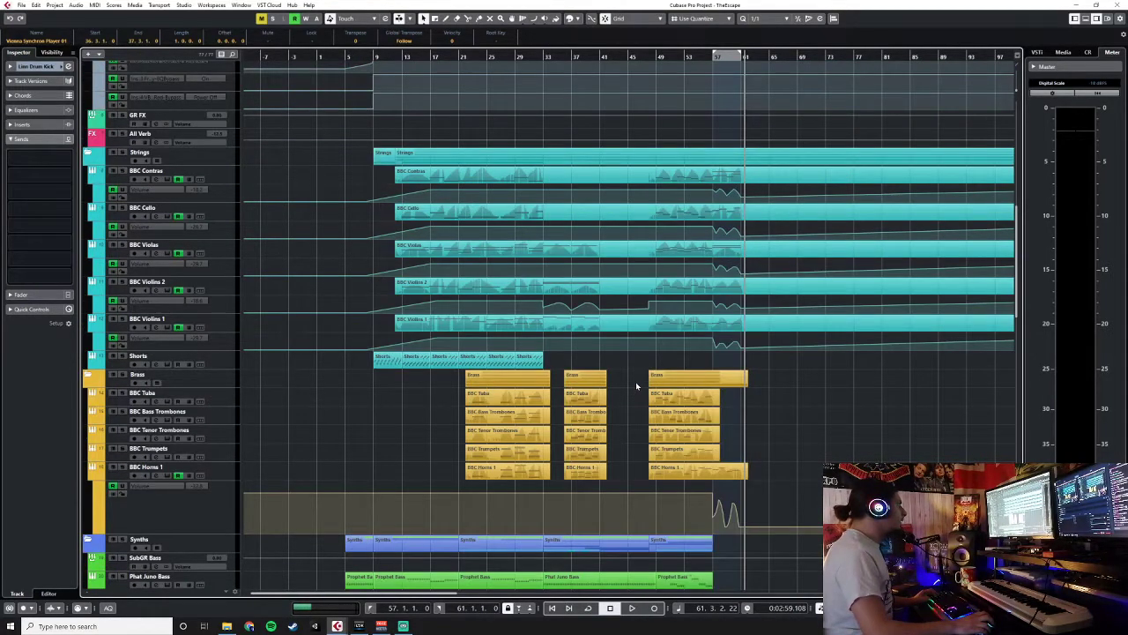
pyautogui.scroll(-10, 636, 385)
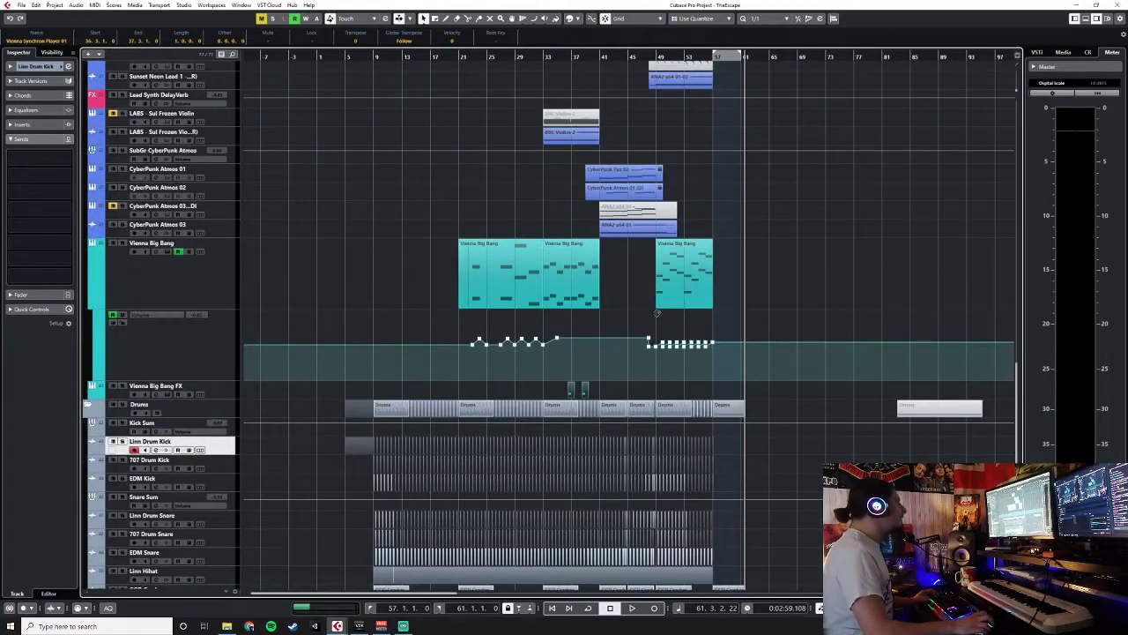
# Play back the transition from bar 48 and stop in bar 49
pyautogui.scroll(3, 636, 385)
pyautogui.click(649, 58)
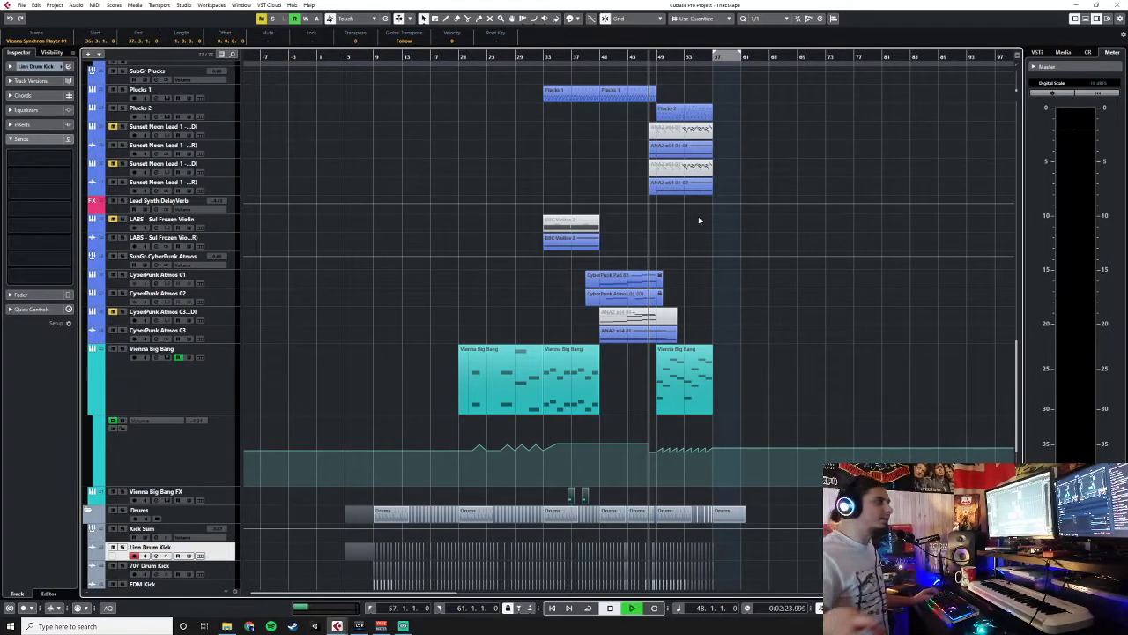
pyautogui.press('space')
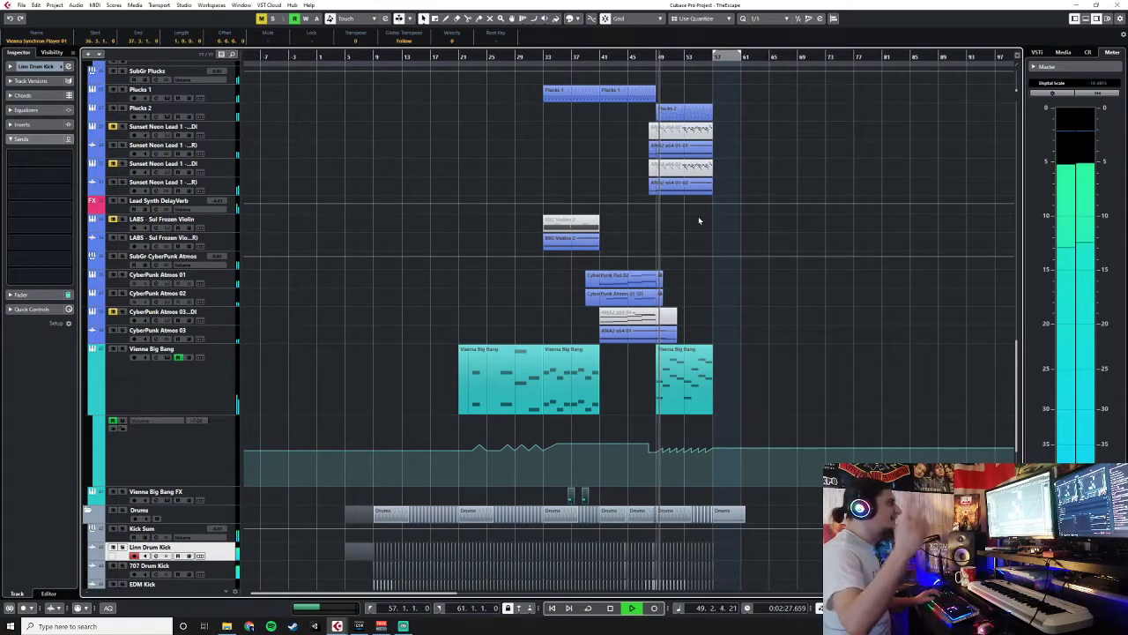
pyautogui.press('space')
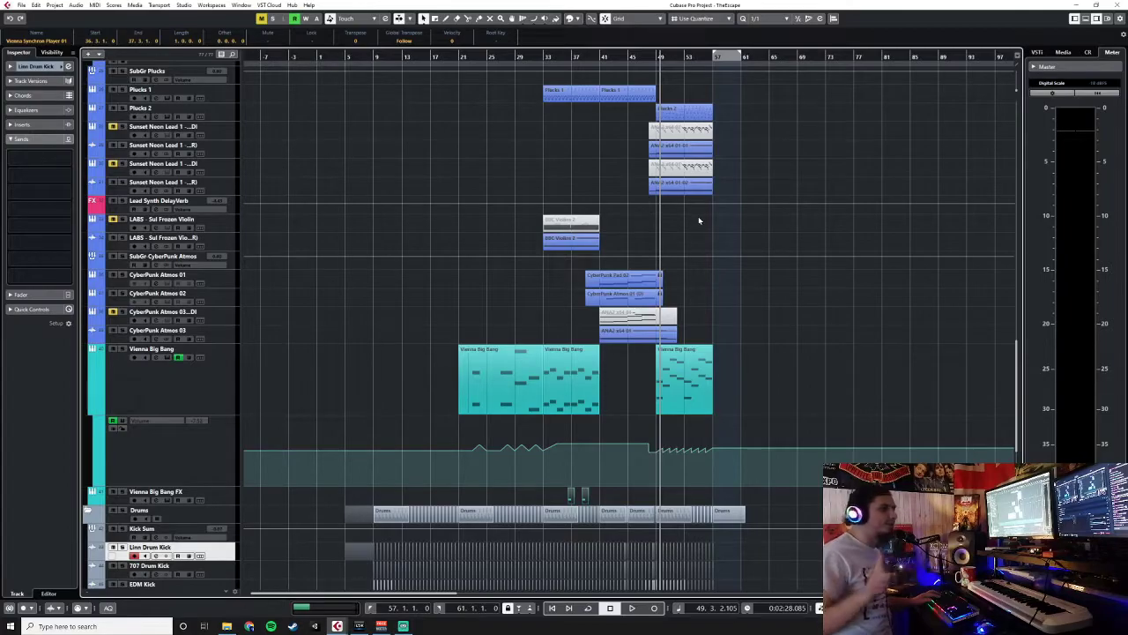
# Examine the string and horn parts with their volume curves between bars 57 and 61
pyautogui.scroll(10, 705, 252)
pyautogui.scroll(-6, 709, 282)
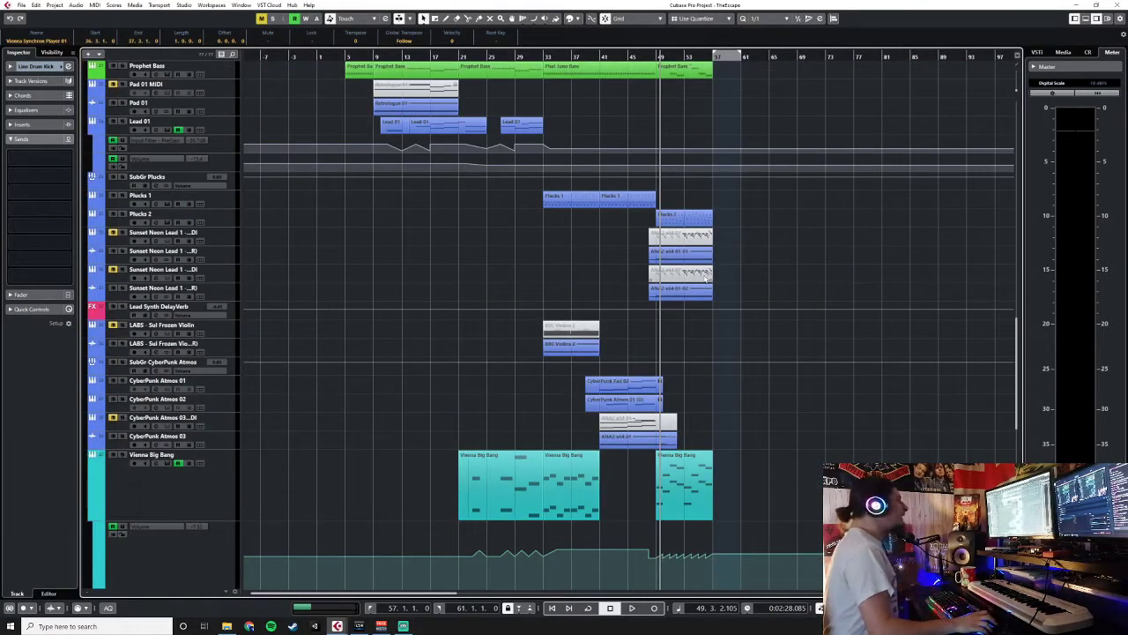
pyautogui.scroll(10, 670, 229)
pyautogui.scroll(4, 748, 292)
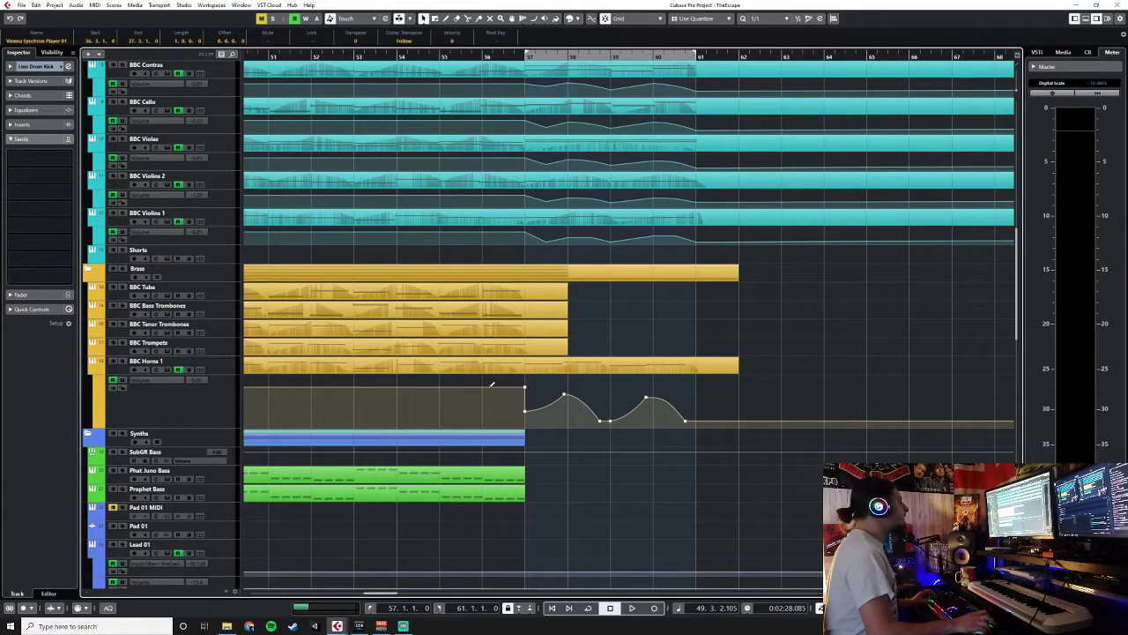
pyautogui.scroll(6, 780, 347)
pyautogui.scroll(-3, 720, 338)
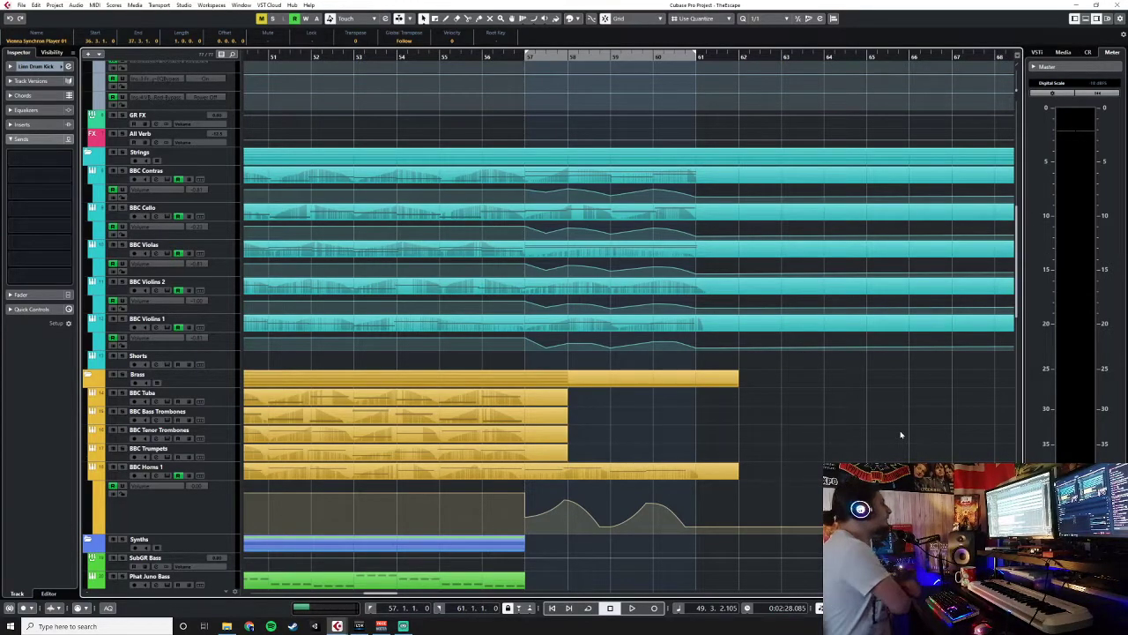
# Examine the string and brass parts across the wider arrangement from bar 11 to bar 61
pyautogui.press('g')
pyautogui.press('g')
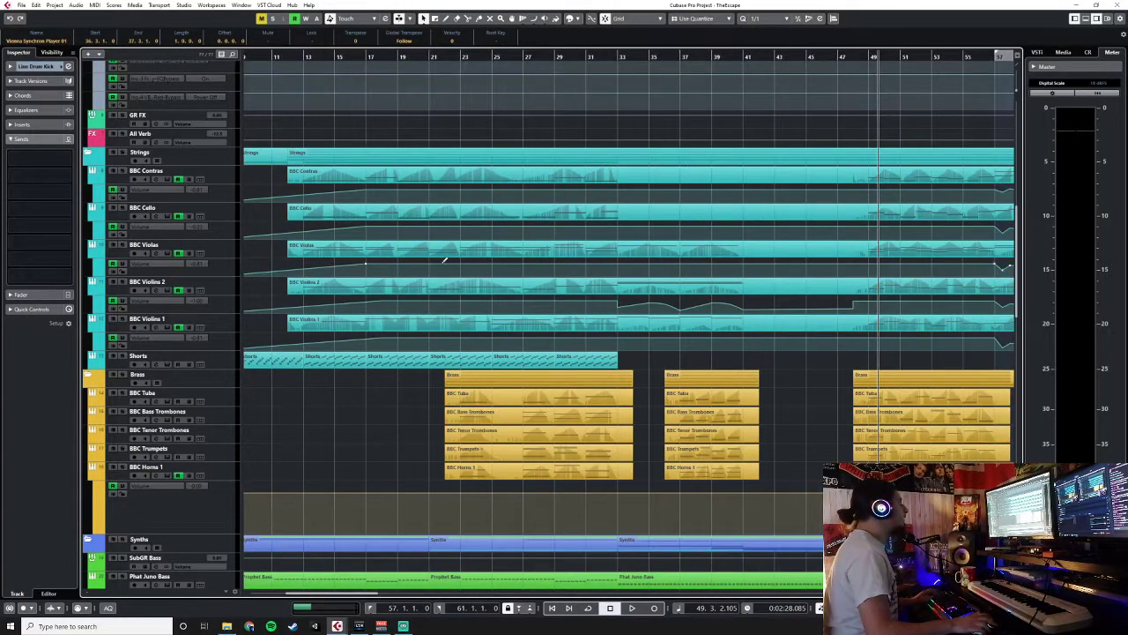
pyautogui.hscroll(2, 470, 368)
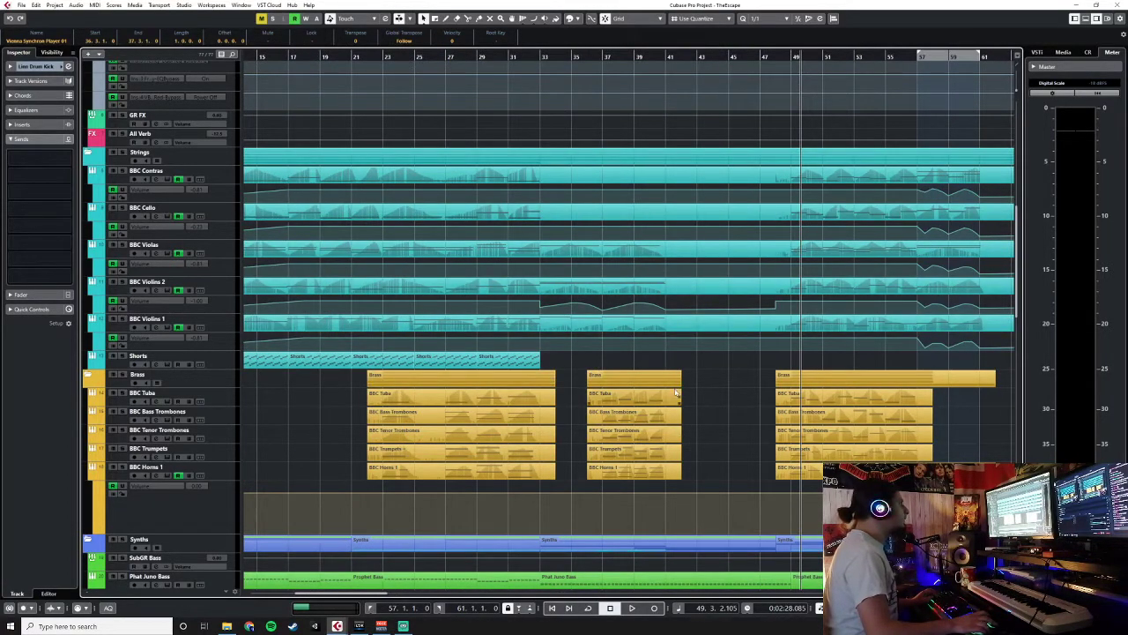
pyautogui.hscroll(2, 677, 391)
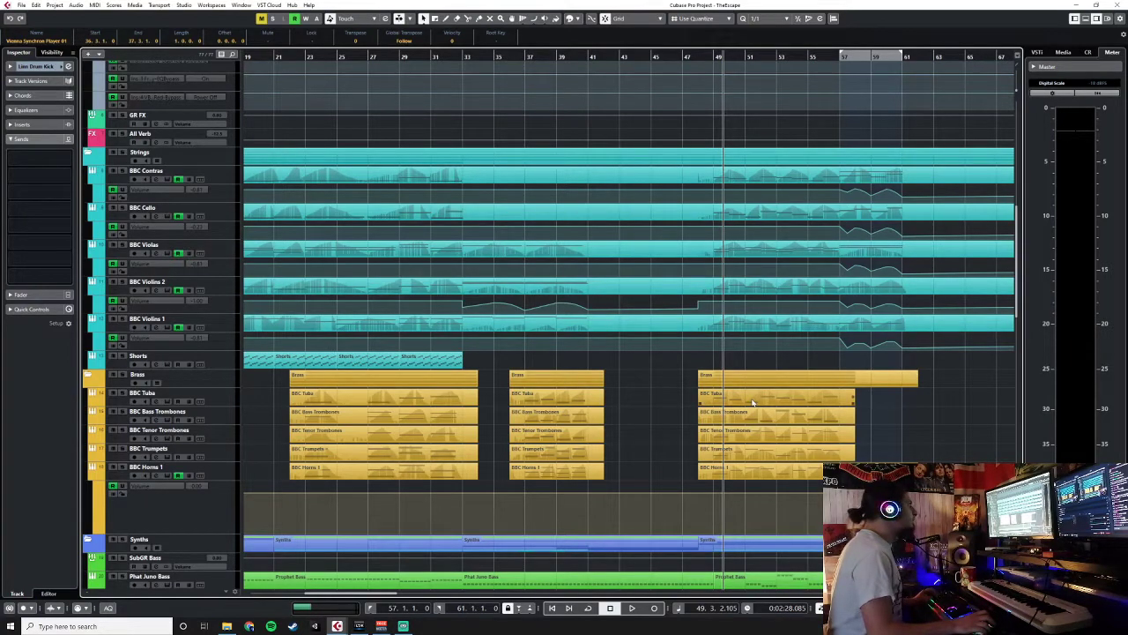
pyautogui.hscroll(5, 752, 403)
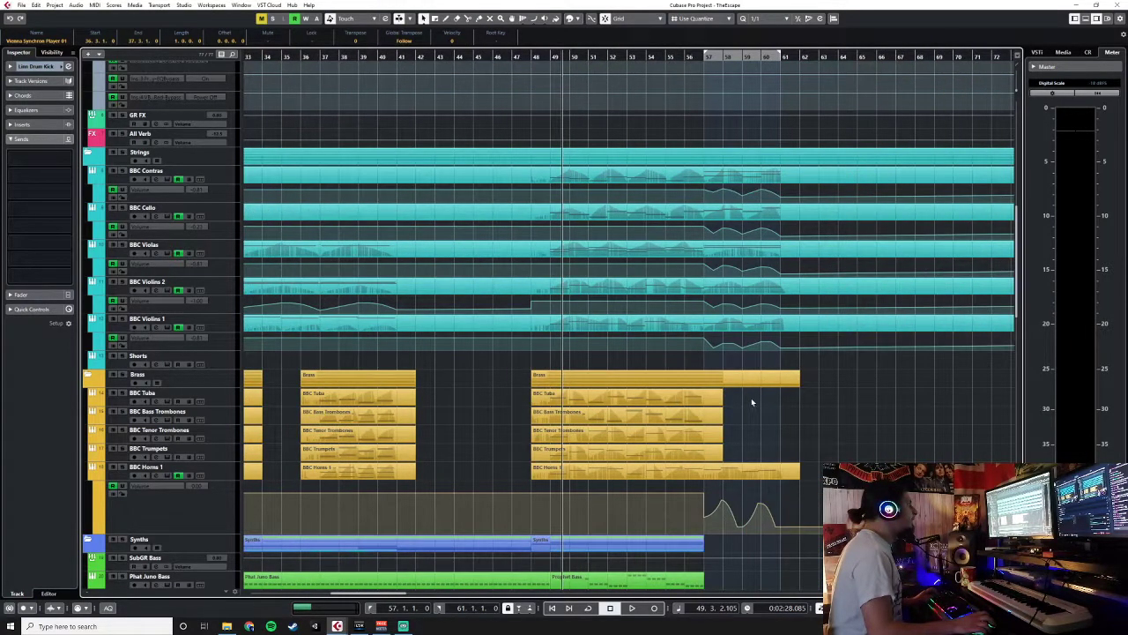
# Place the playback position at bar 49 and compare the synth, brass and string layers around it
pyautogui.scroll(-5, 751, 397)
pyautogui.scroll(-5, 586, 314)
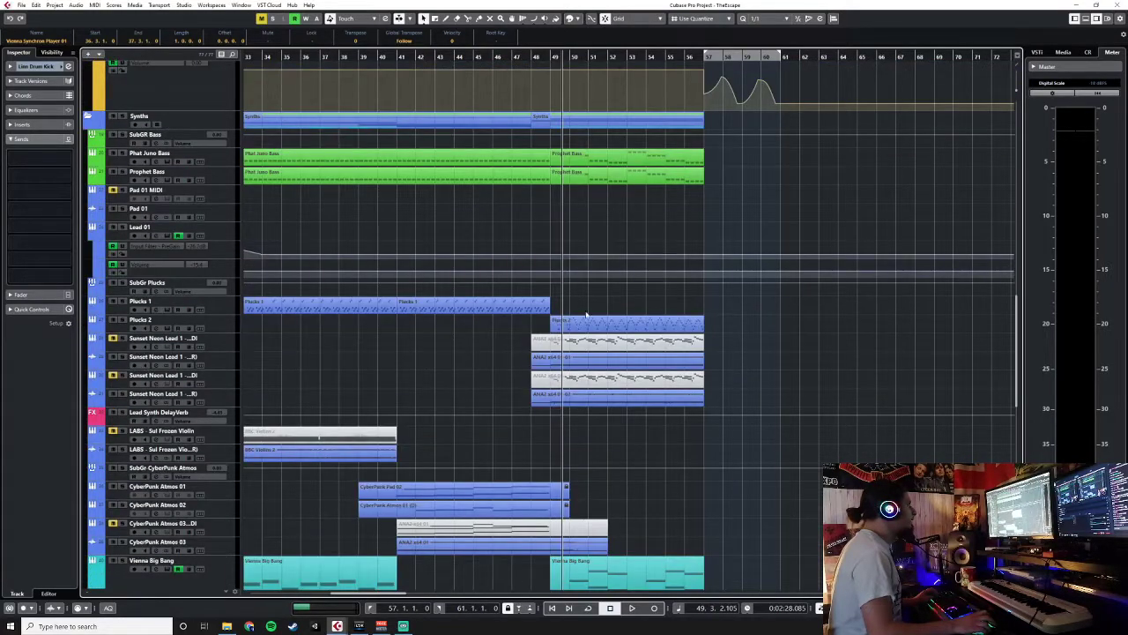
pyautogui.scroll(5, 575, 207)
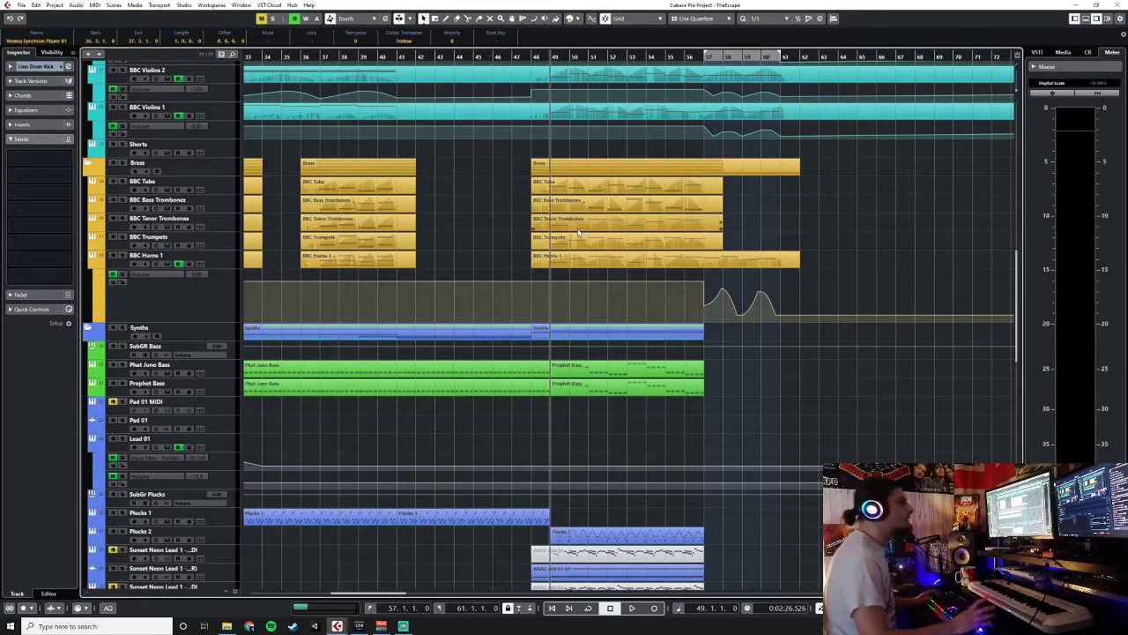
pyautogui.scroll(-3, 578, 232)
pyautogui.scroll(-3, 752, 397)
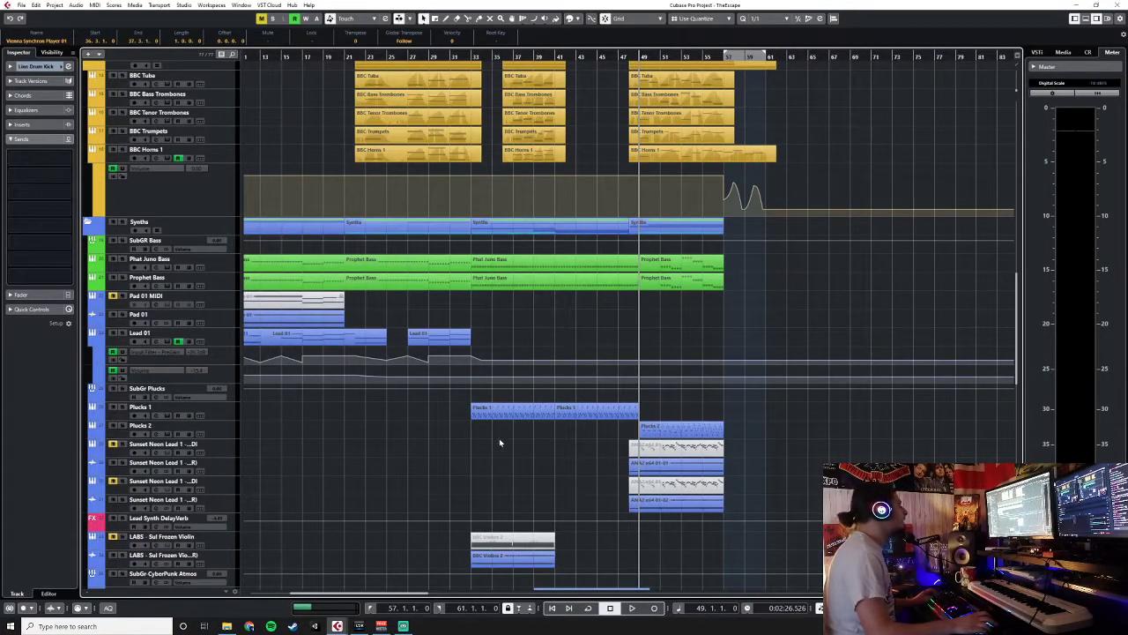
pyautogui.scroll(8, 621, 448)
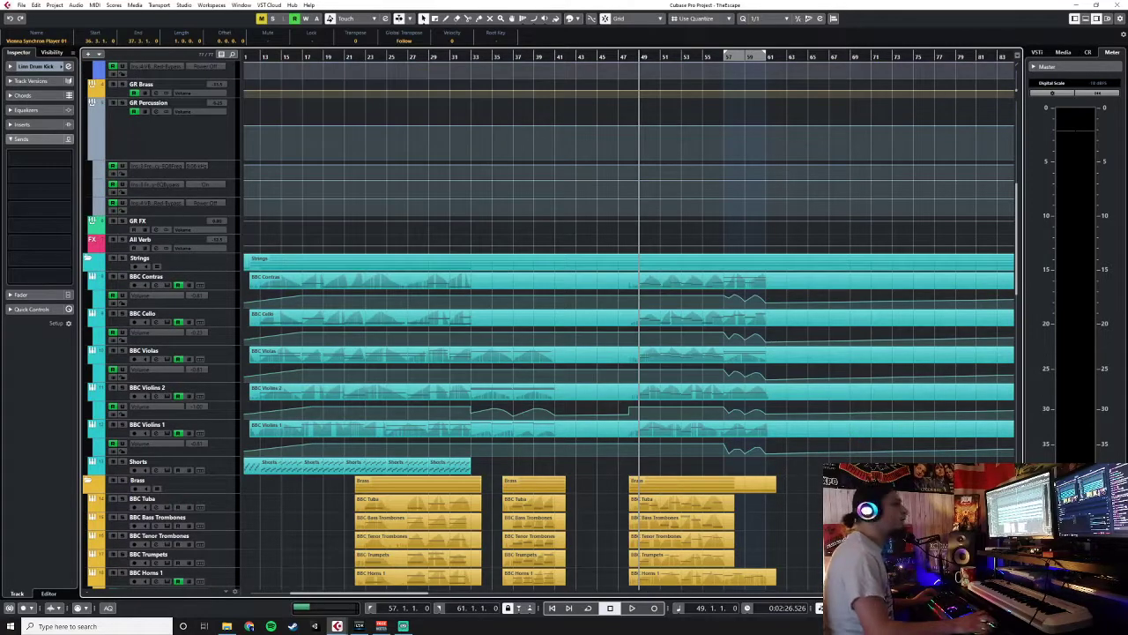